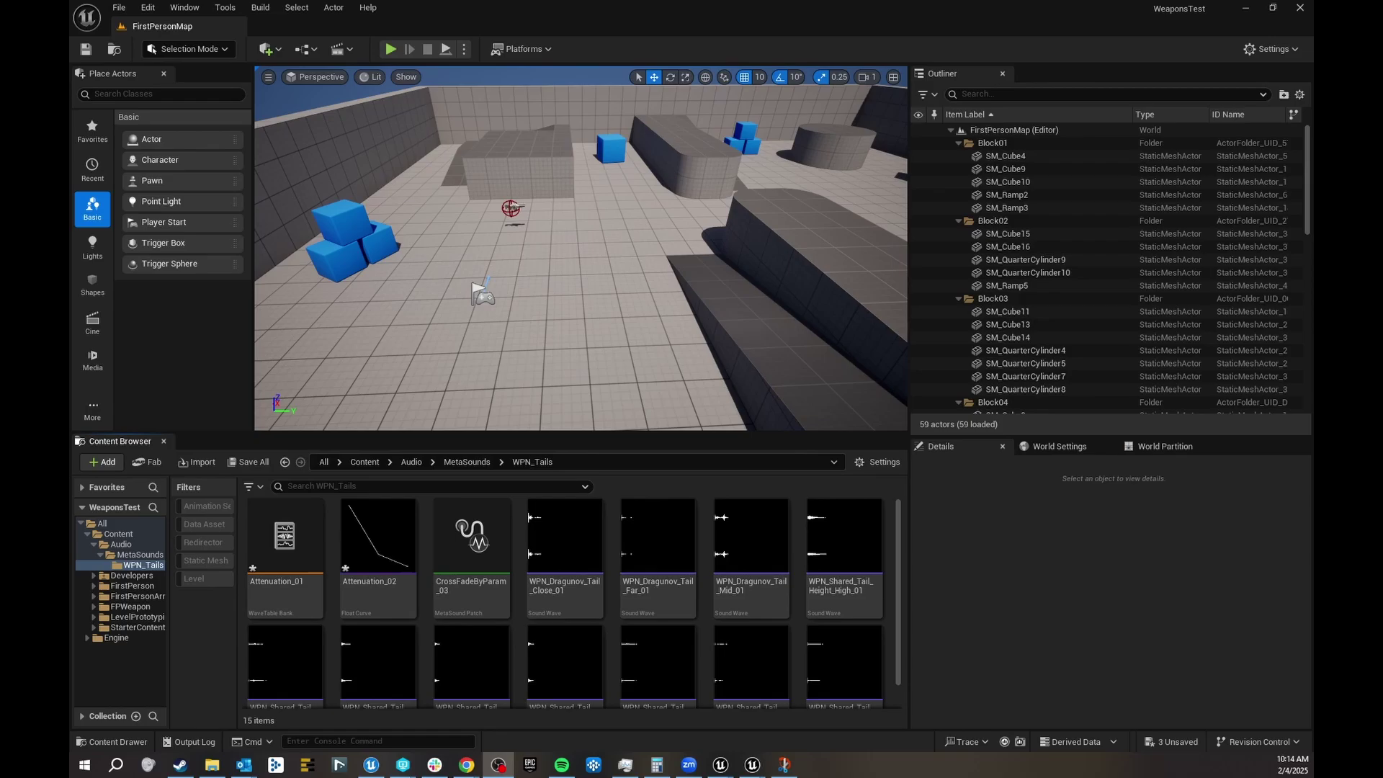
Step: Open the WPN_Shared_Tails MetaSound source from the WPN_Tails folder and maximize its editor window
scroll(900, 589, "down", 1)
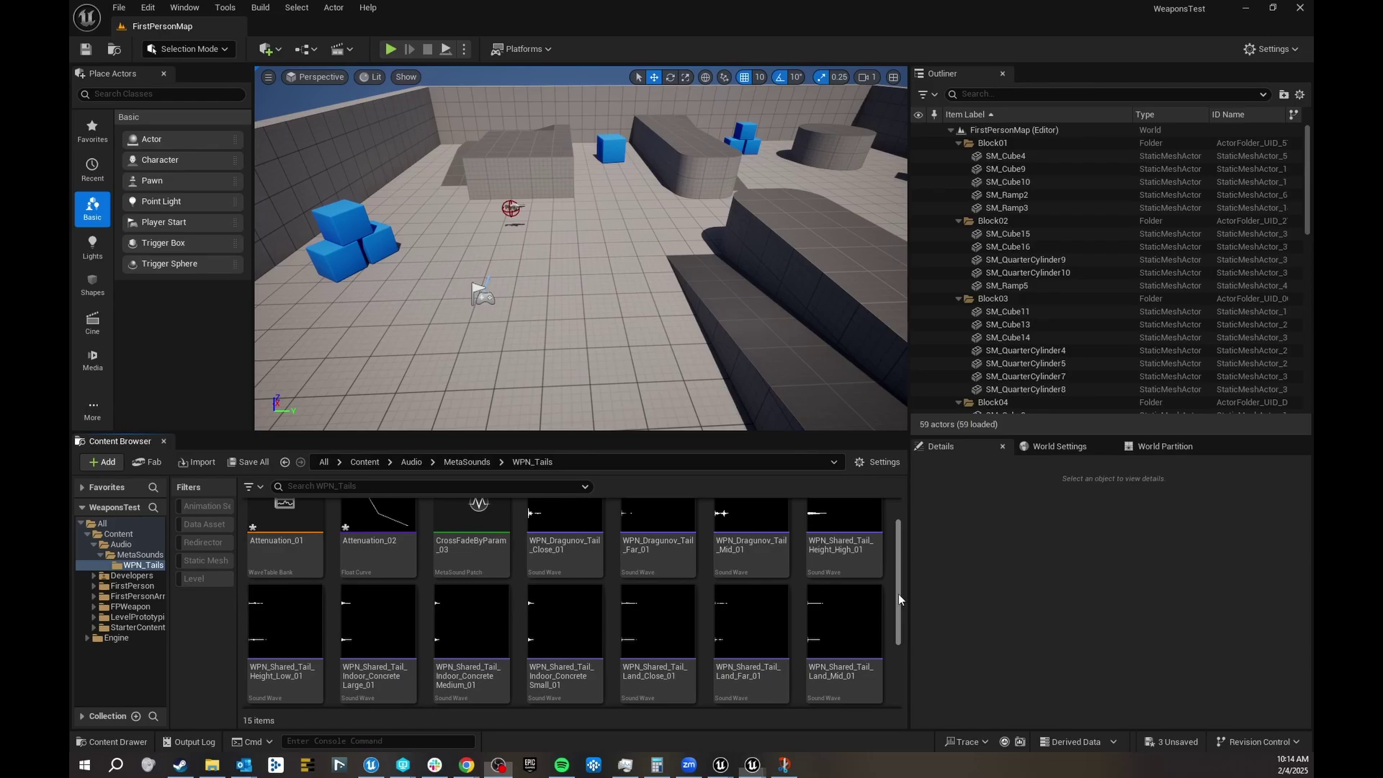
left_click_drag(897, 593, 901, 664)
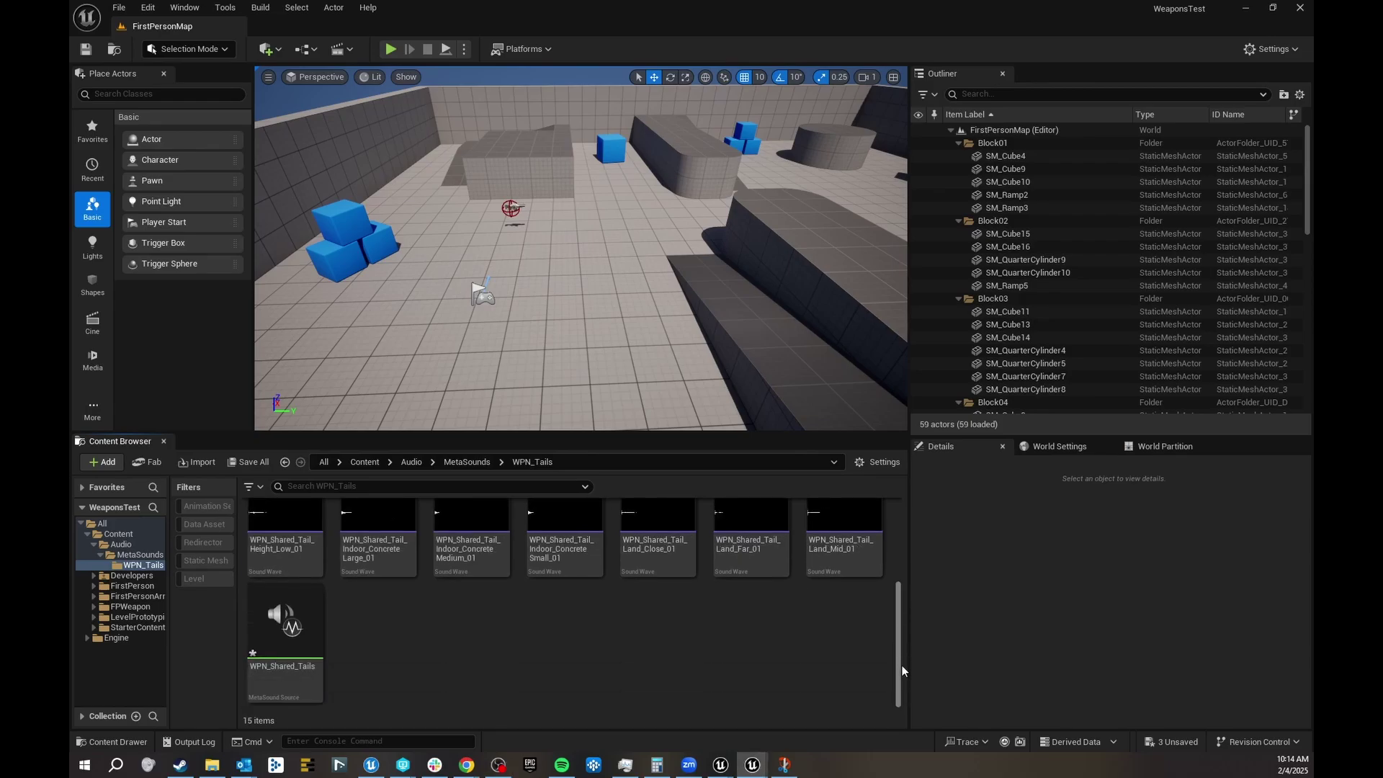
left_click(305, 663)
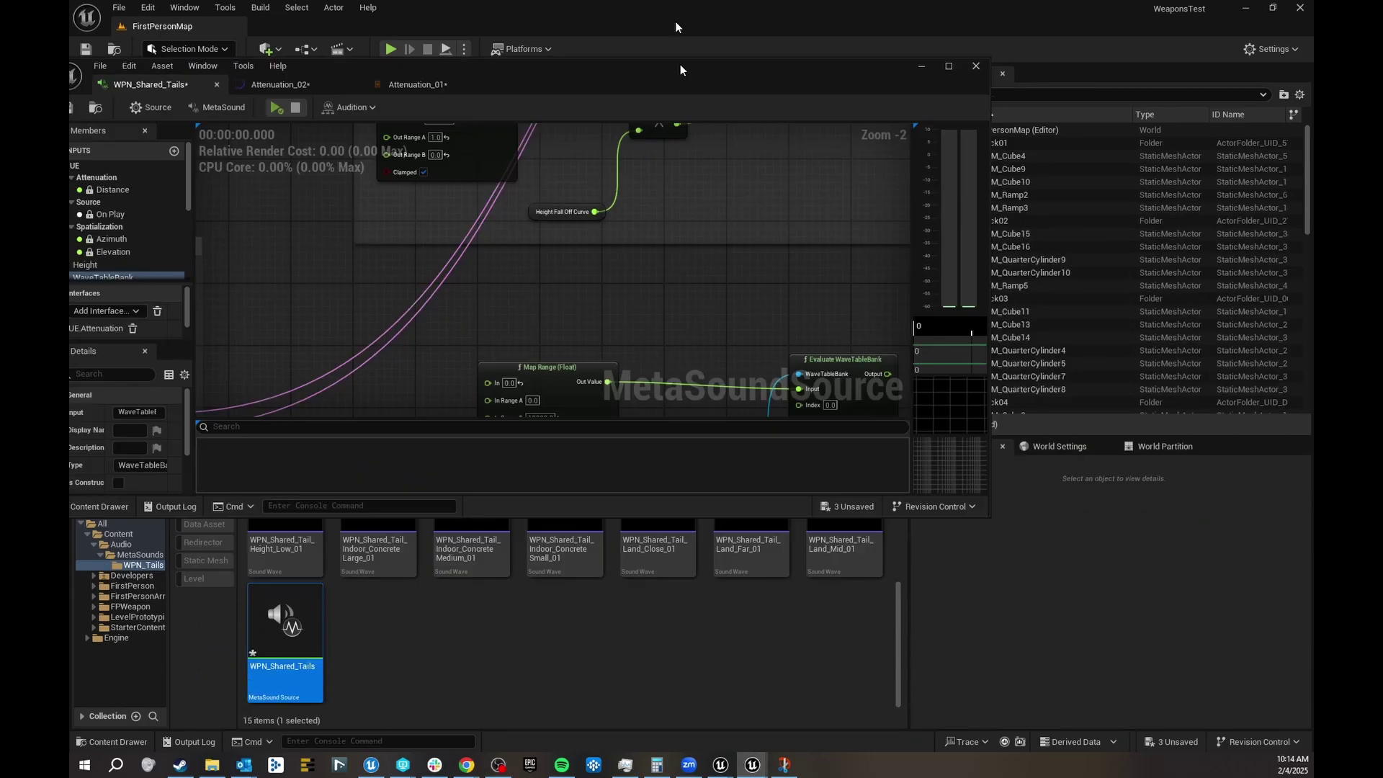
left_click_drag(680, 64, 676, 4)
Step: Straighten the connection between the Power and Subtract nodes in the Logarithmic Attenuation group that uses Distance Fall Off Curve
right_click_drag(768, 215, 879, 410)
mouse_move(939, 272)
right_mouse_down()
mouse_move(975, 330)
mouse_move(939, 276)
right_mouse_up()
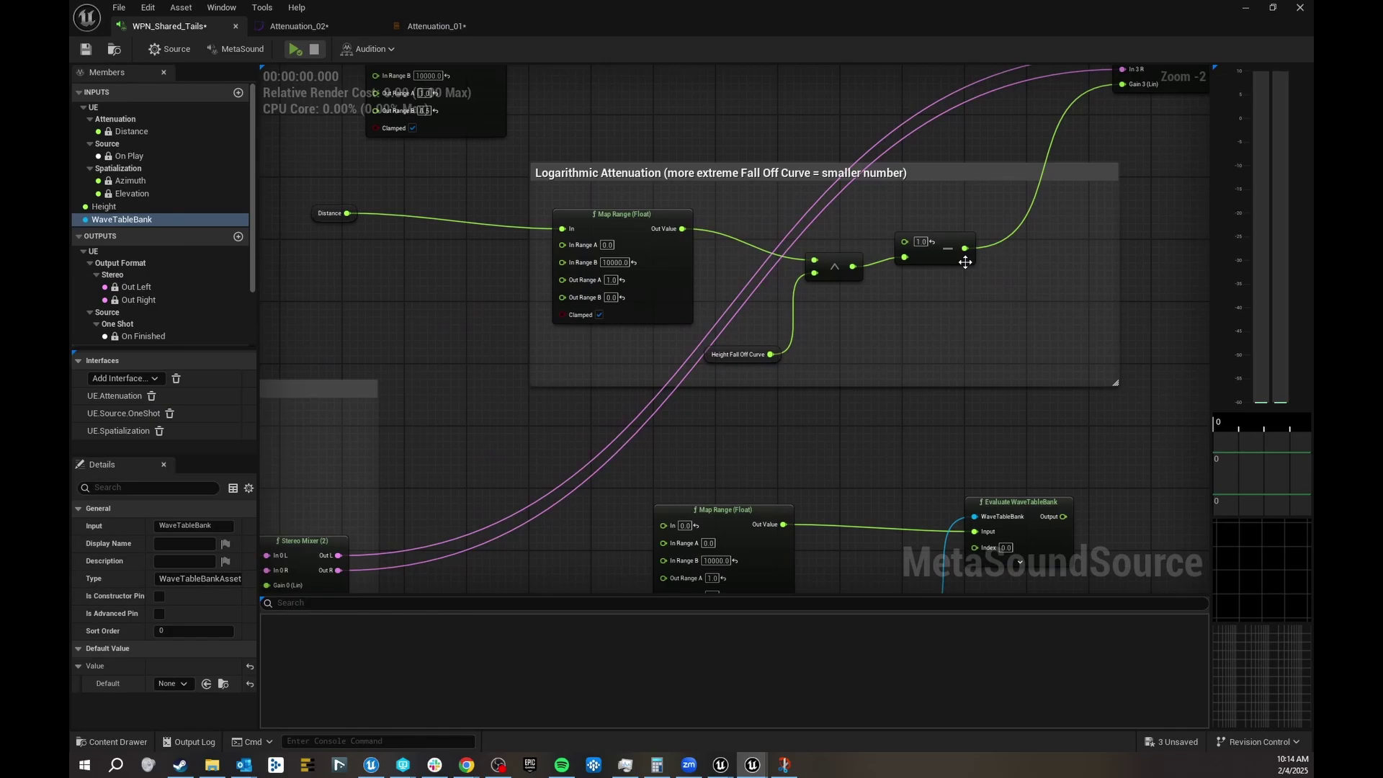
scroll(944, 216, "down", 5)
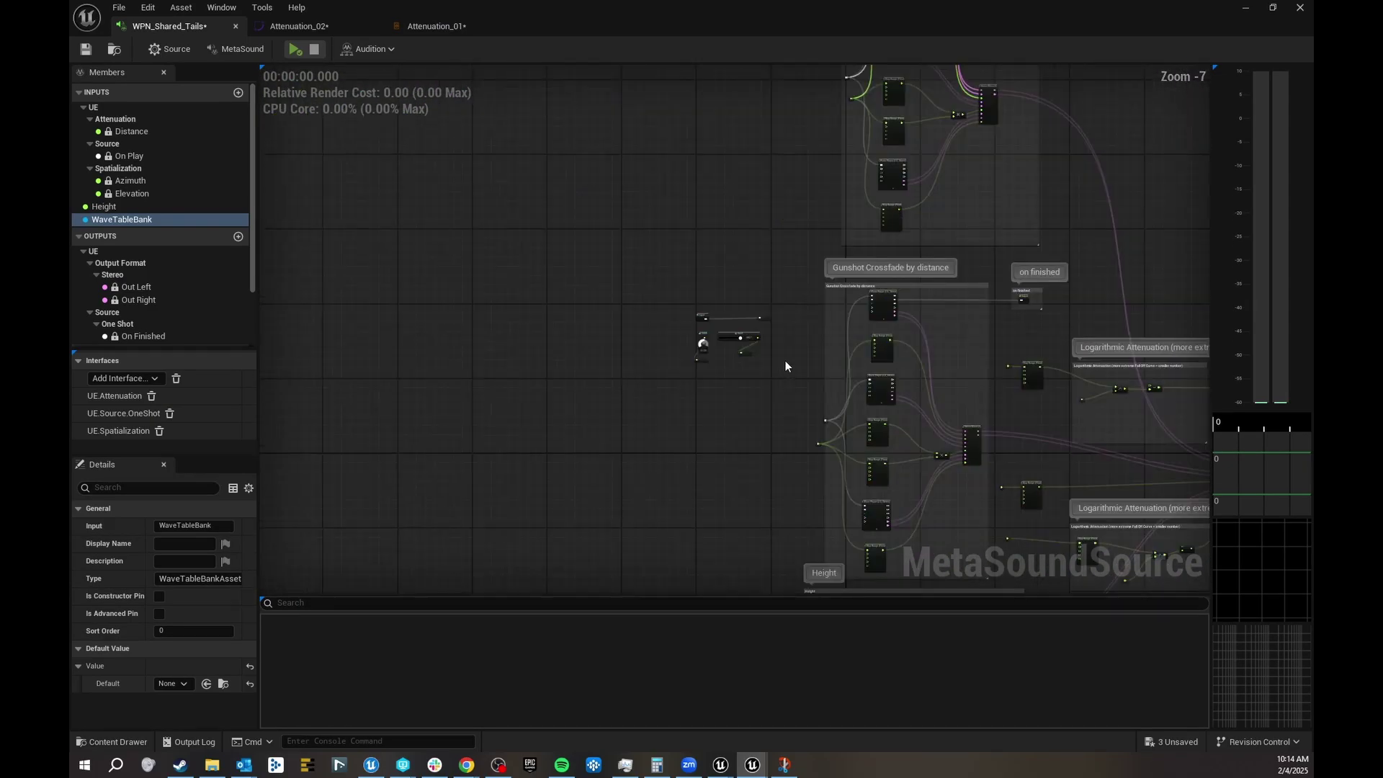
scroll(785, 361, "up", 3)
right_click_drag(1135, 390, 463, 76)
right_click_drag(468, 199, 791, 265)
scroll(771, 107, "up", 3)
left_click_drag(796, 257, 796, 183)
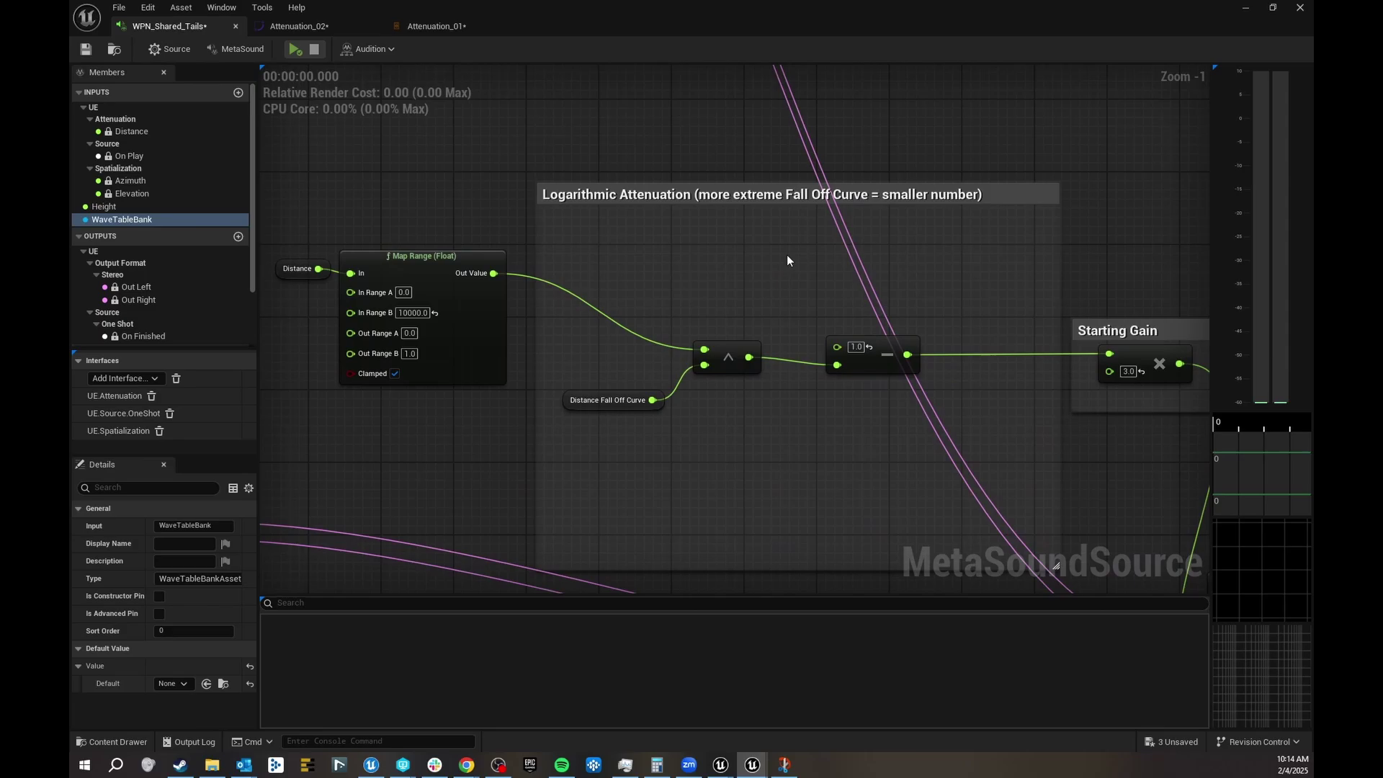
right_click_drag(786, 255, 791, 194)
left_click_drag(684, 229, 892, 301)
key("q")
left_click(973, 197)
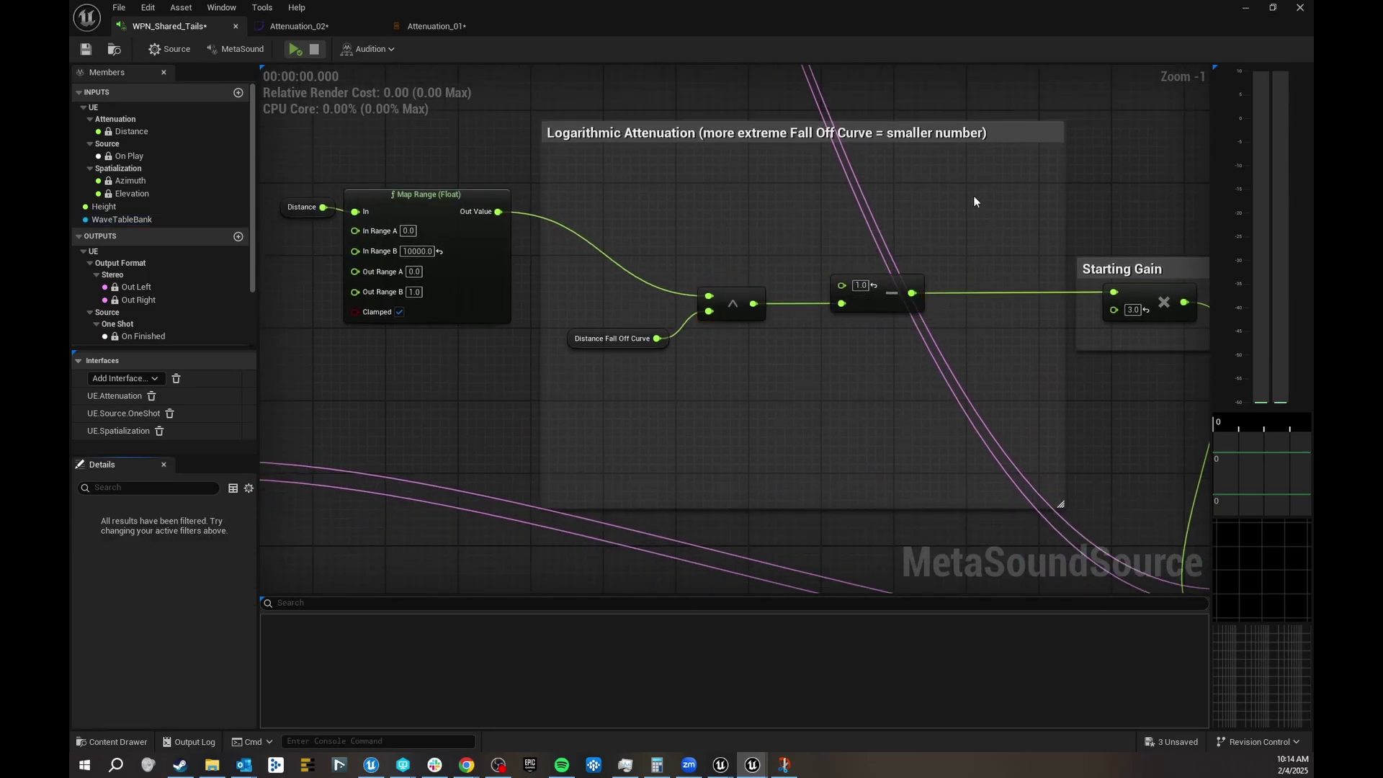
Step: Straighten the connection from the Map Range (Float) node to the Power node fed by Distance Fall Off Curve
left_click_drag(973, 198, 727, 311)
left_click(767, 214)
left_click_drag(677, 224, 890, 193)
right_click_drag(618, 289, 657, 265)
Step: Select the Distance variable node feeding Map Range (Float) and review its details and the MetaSound's interfaces
left_click(340, 184)
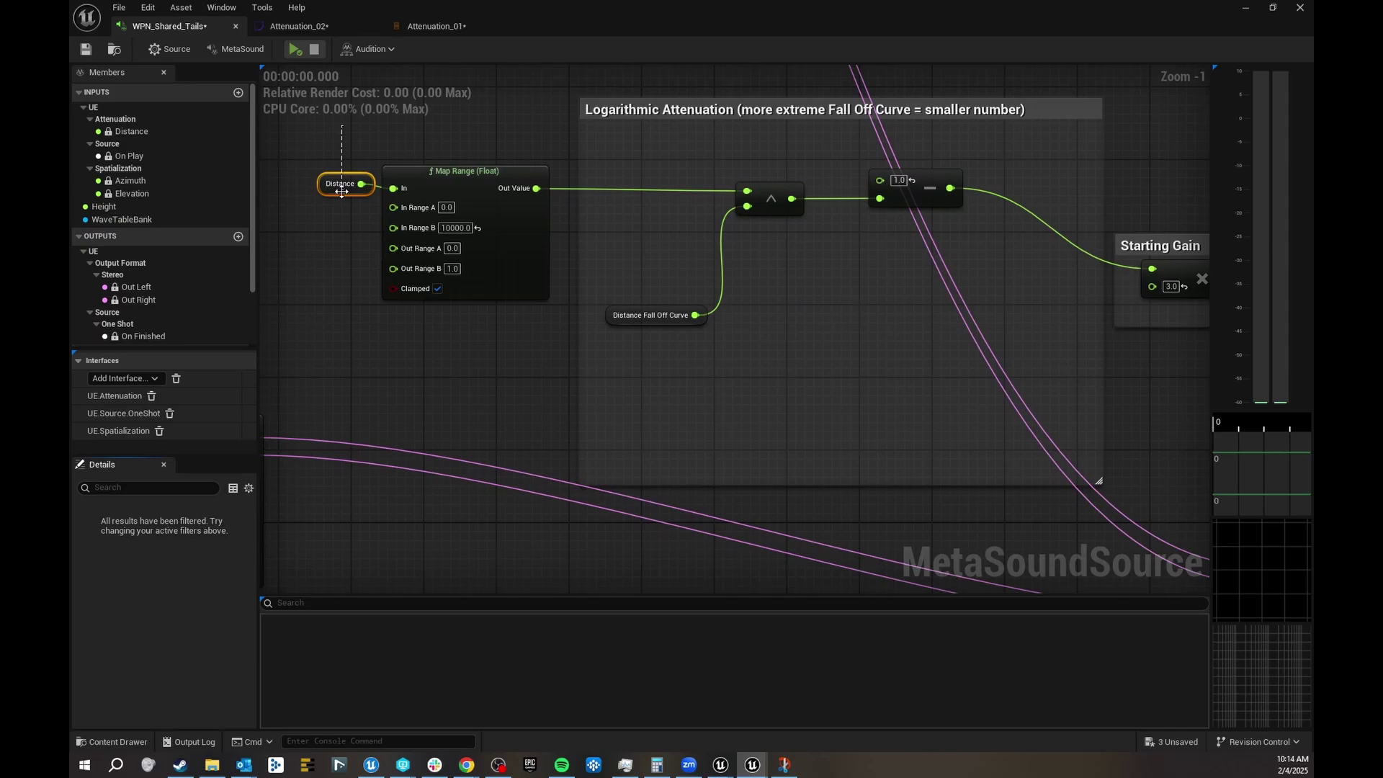
right_click_drag(335, 126, 597, 191)
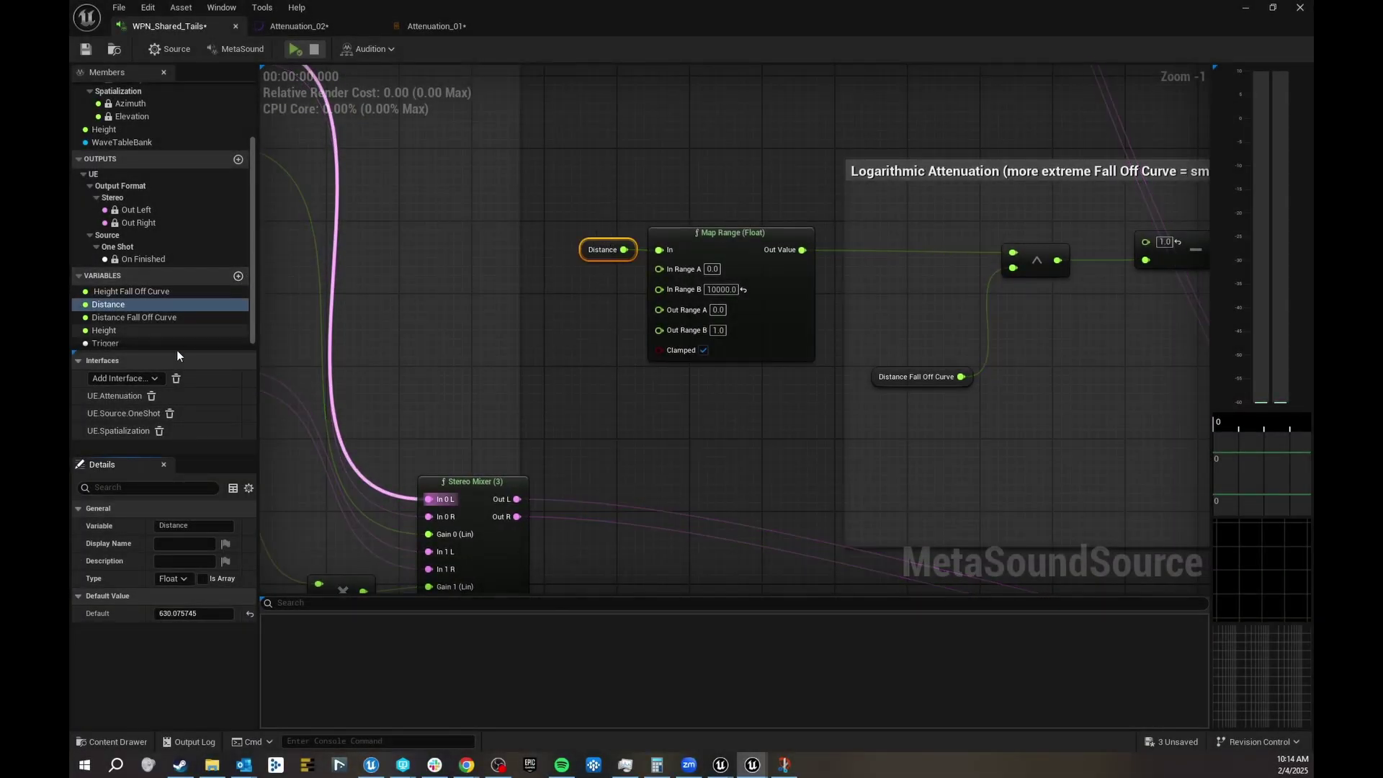
left_click(120, 377)
left_click(109, 363)
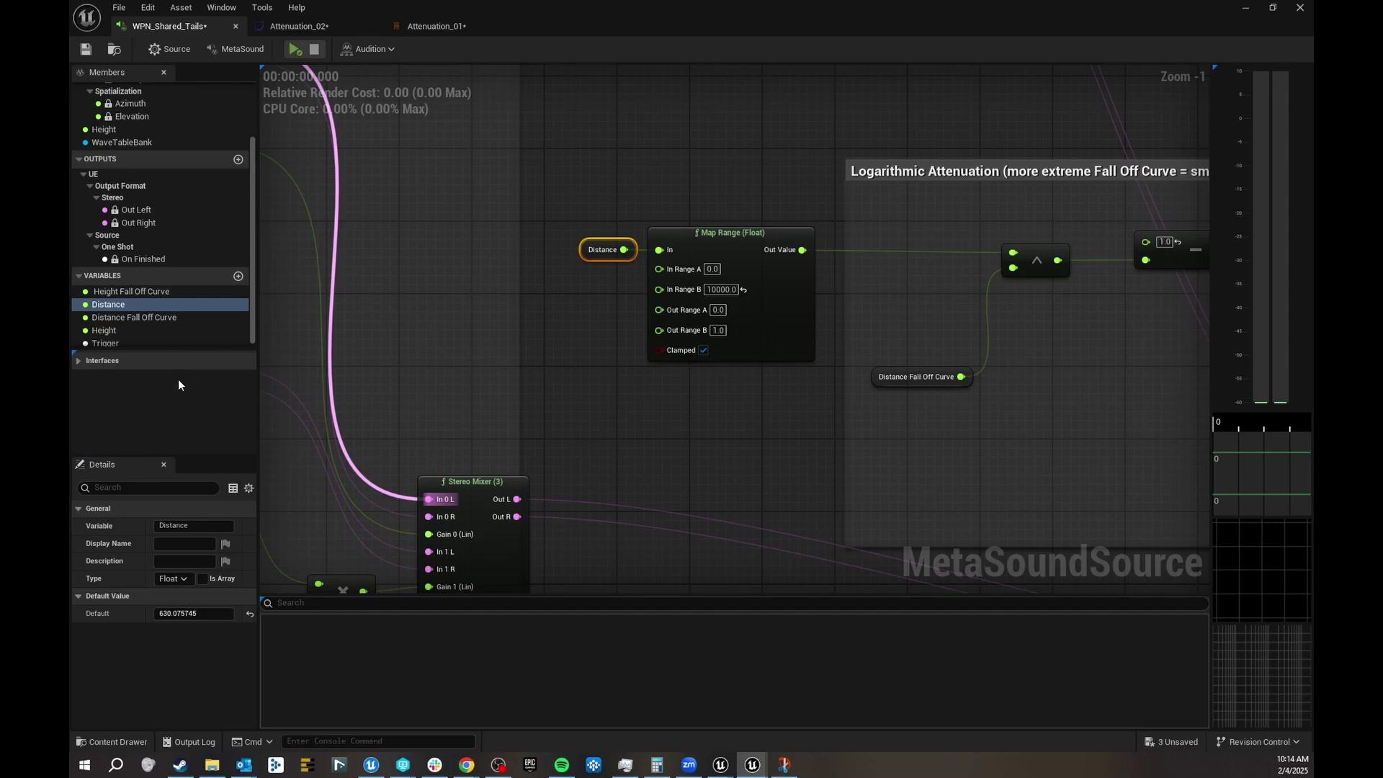
left_click(79, 361)
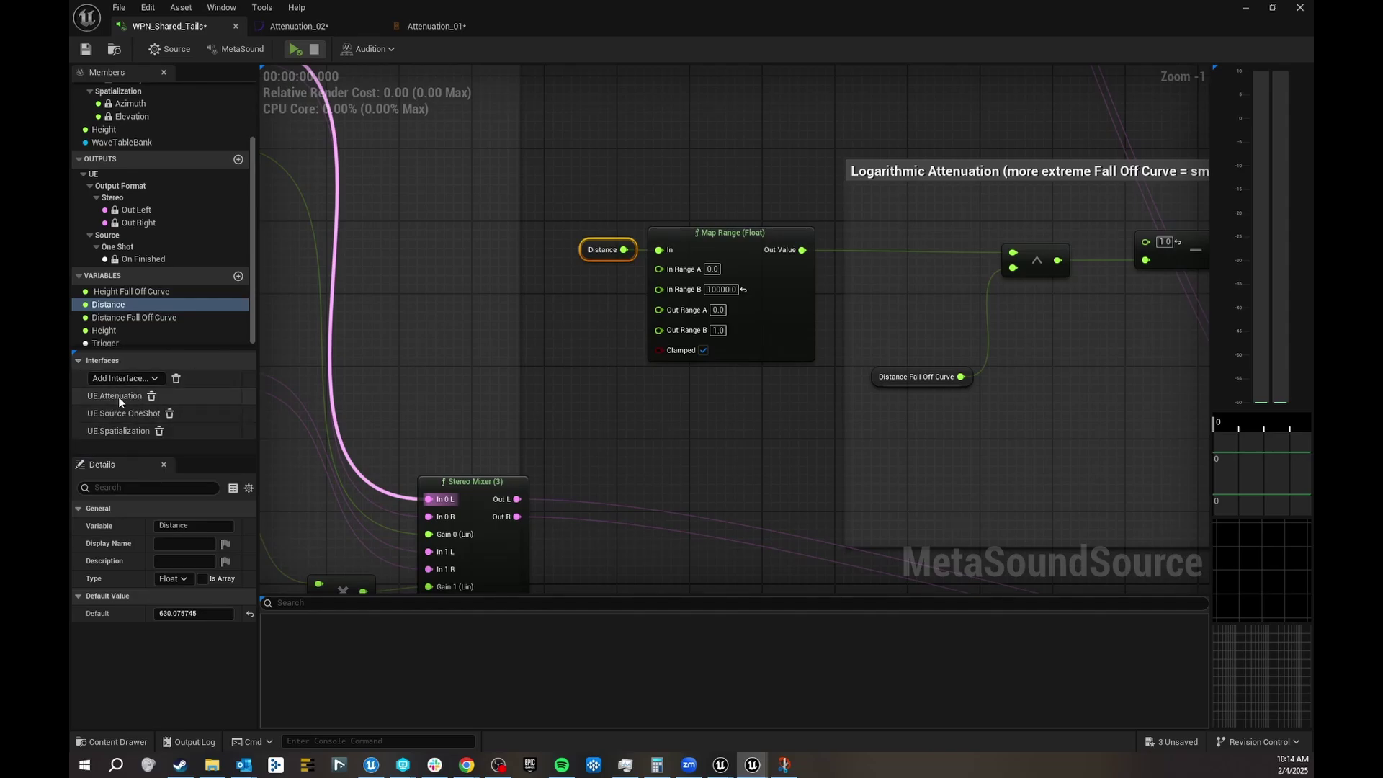
left_click(111, 305)
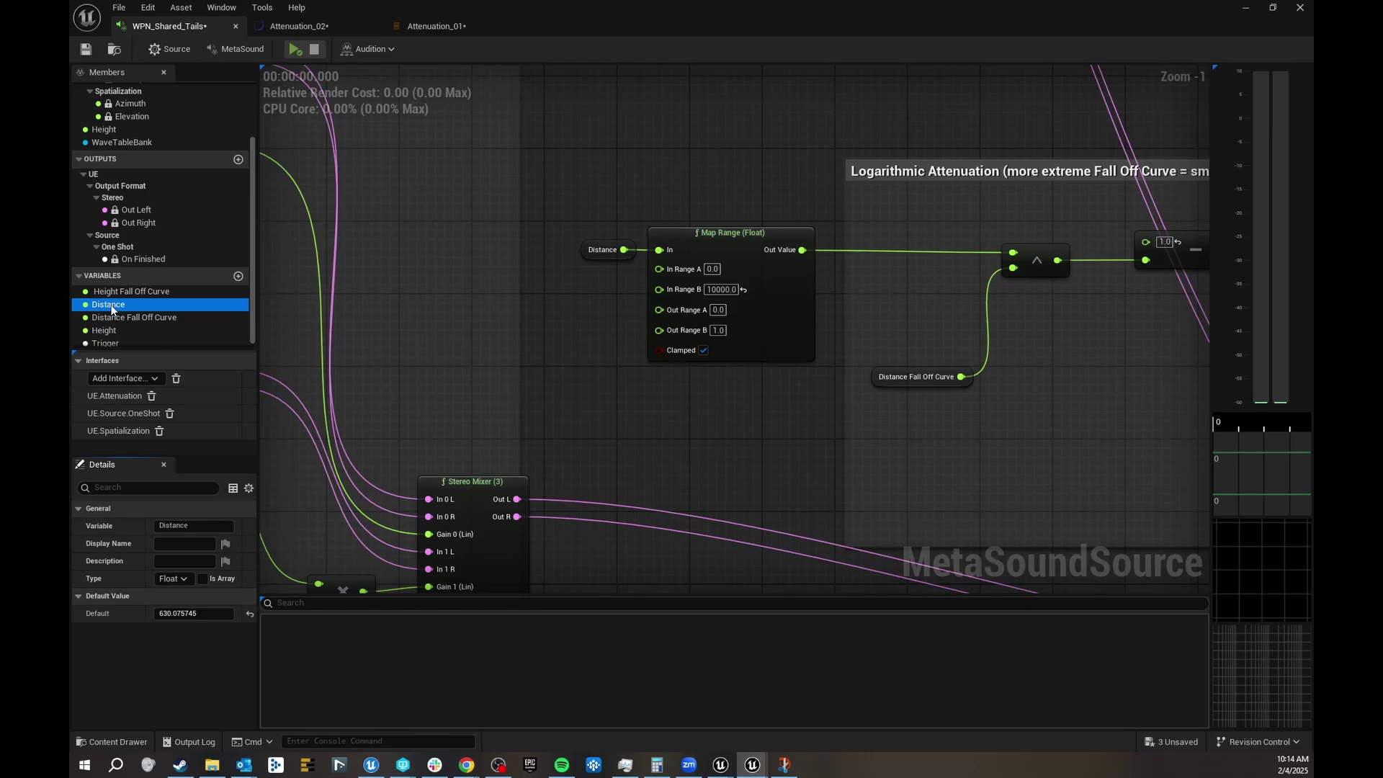
left_click_drag(594, 251, 563, 242)
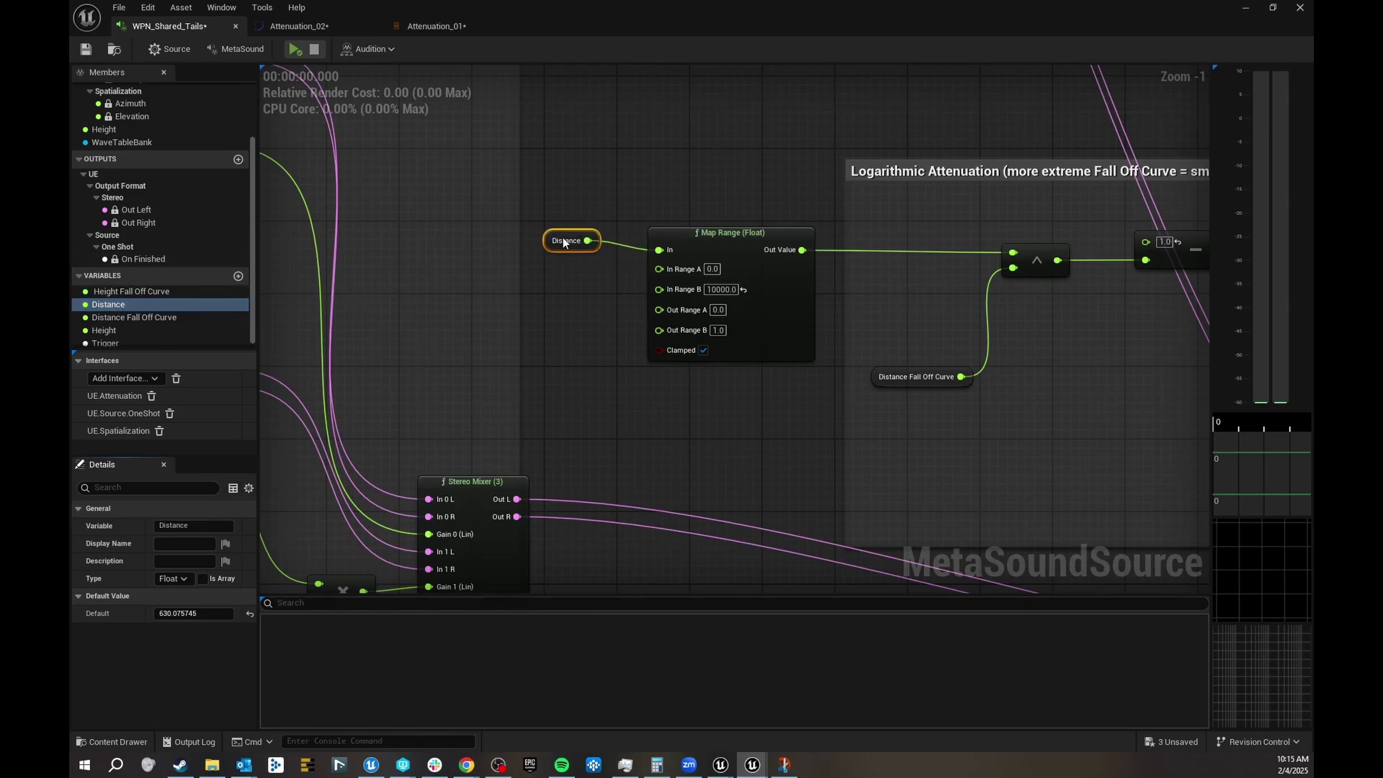
right_click_drag(568, 250, 579, 245)
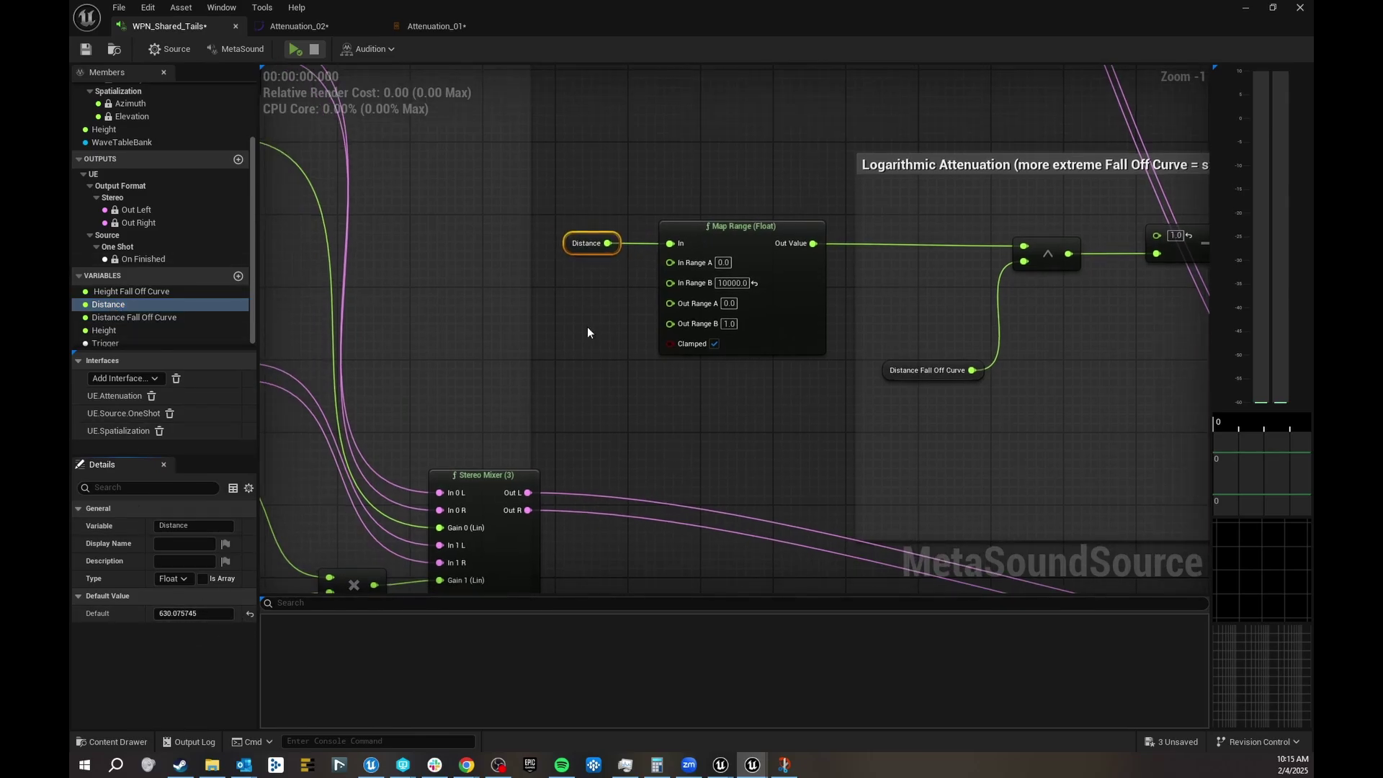
Step: Set the Distance (UE.Attenuation) input's default value to 0 with its slider widget
right_click_drag(555, 175, 965, 262)
scroll(924, 261, "down", 4)
right_click_drag(607, 203, 890, 306)
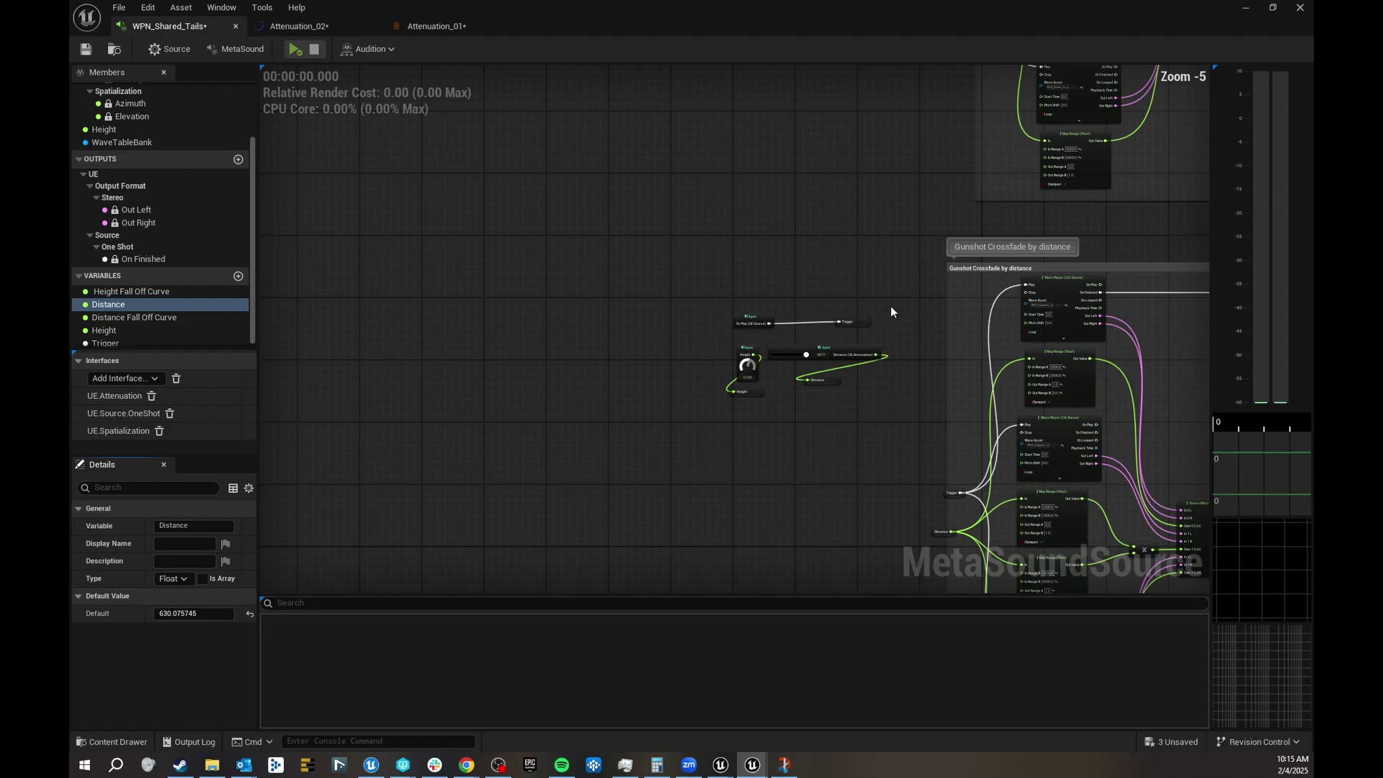
scroll(890, 307, "up", 5)
right_click_drag(607, 407, 655, 305)
left_click(783, 327)
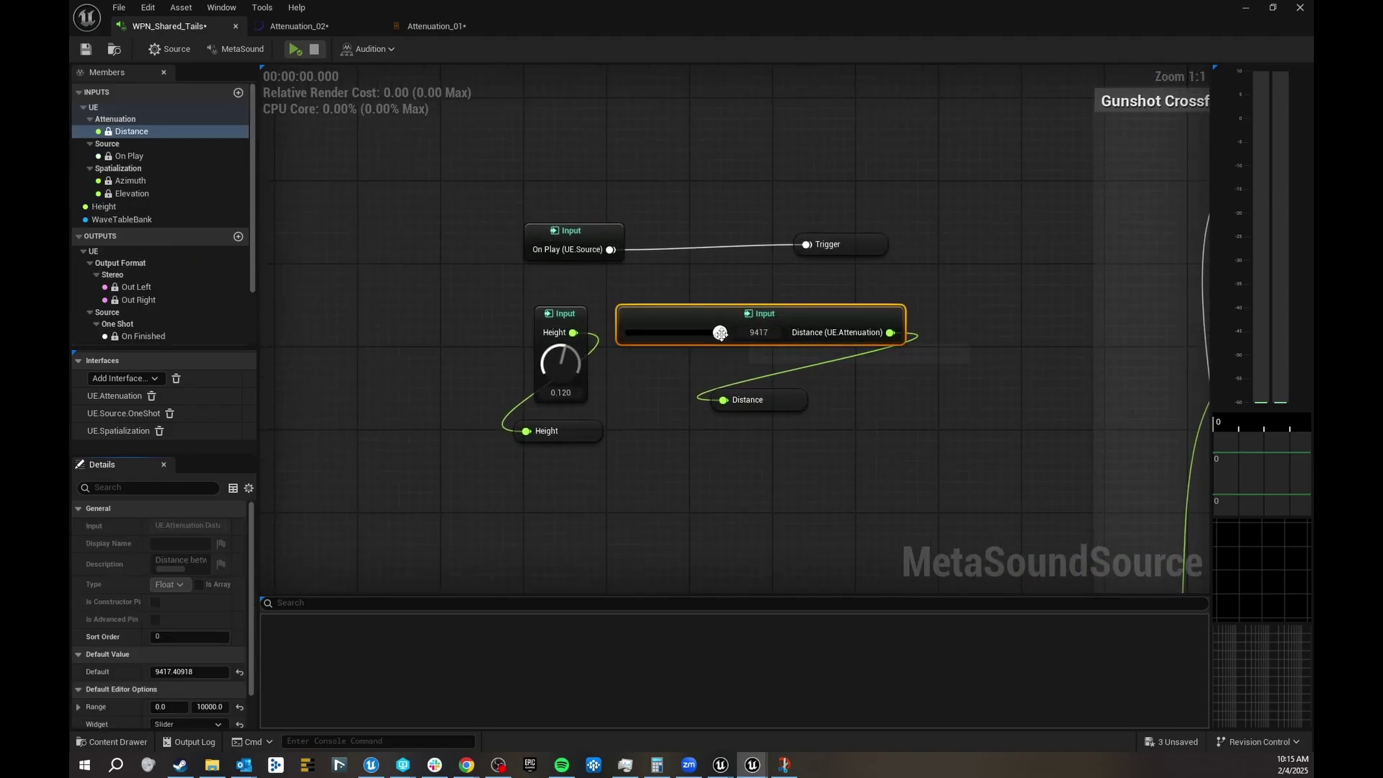
left_click_drag(720, 332, 621, 333)
Step: Move the Distance node closer to the Map Range (Float) node in the Height Fall Off Curve attenuation group
scroll(873, 301, "down", 4)
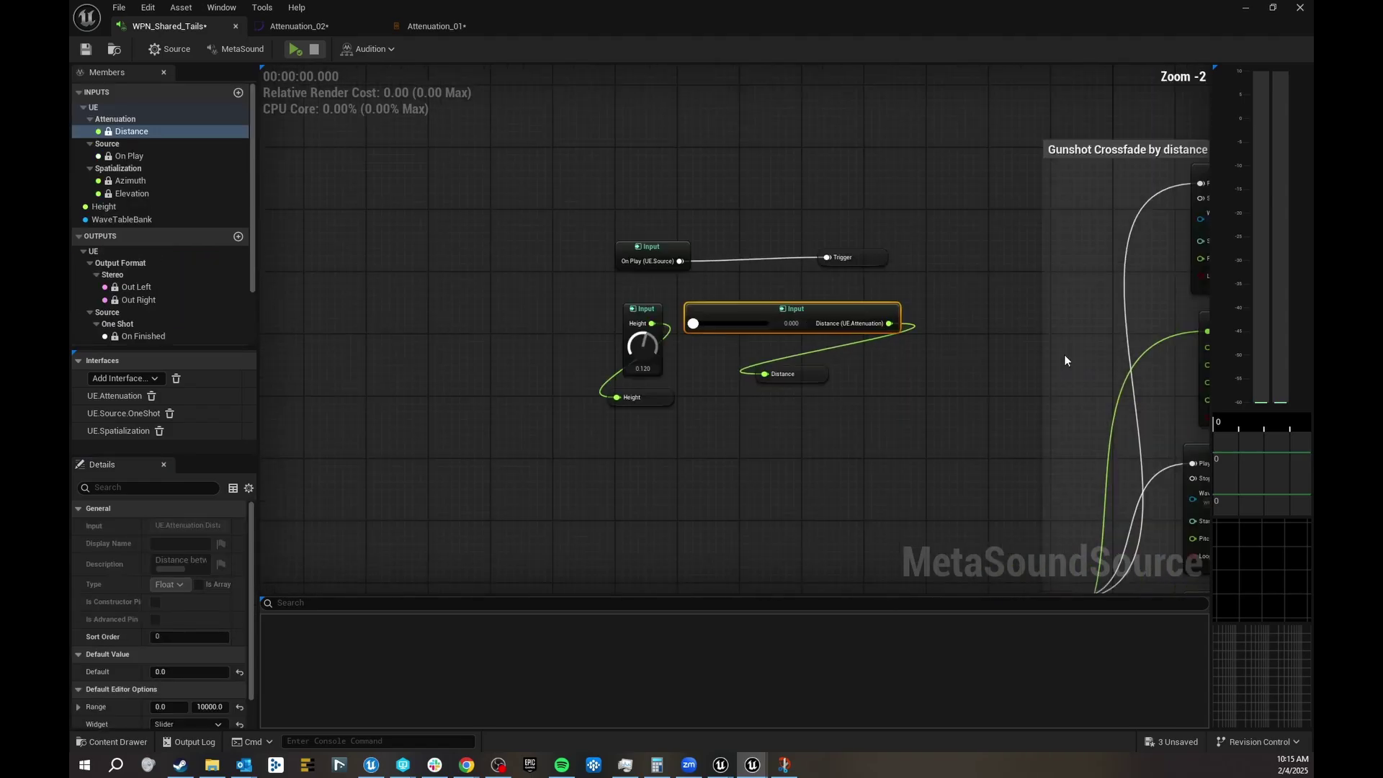
right_click_drag(1157, 396, 259, 66)
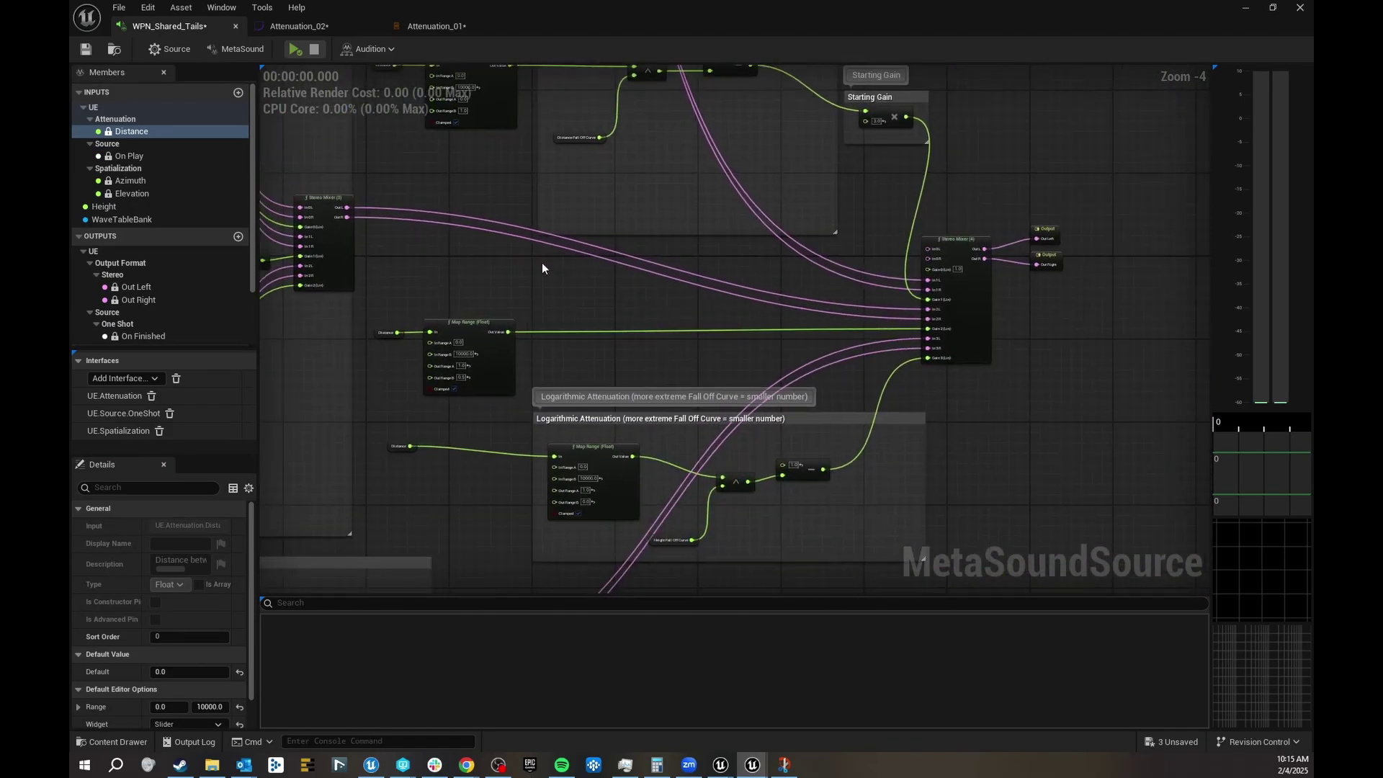
scroll(573, 299, "up", 2)
right_click_drag(573, 299, 708, 66)
scroll(599, 278, "up", 2)
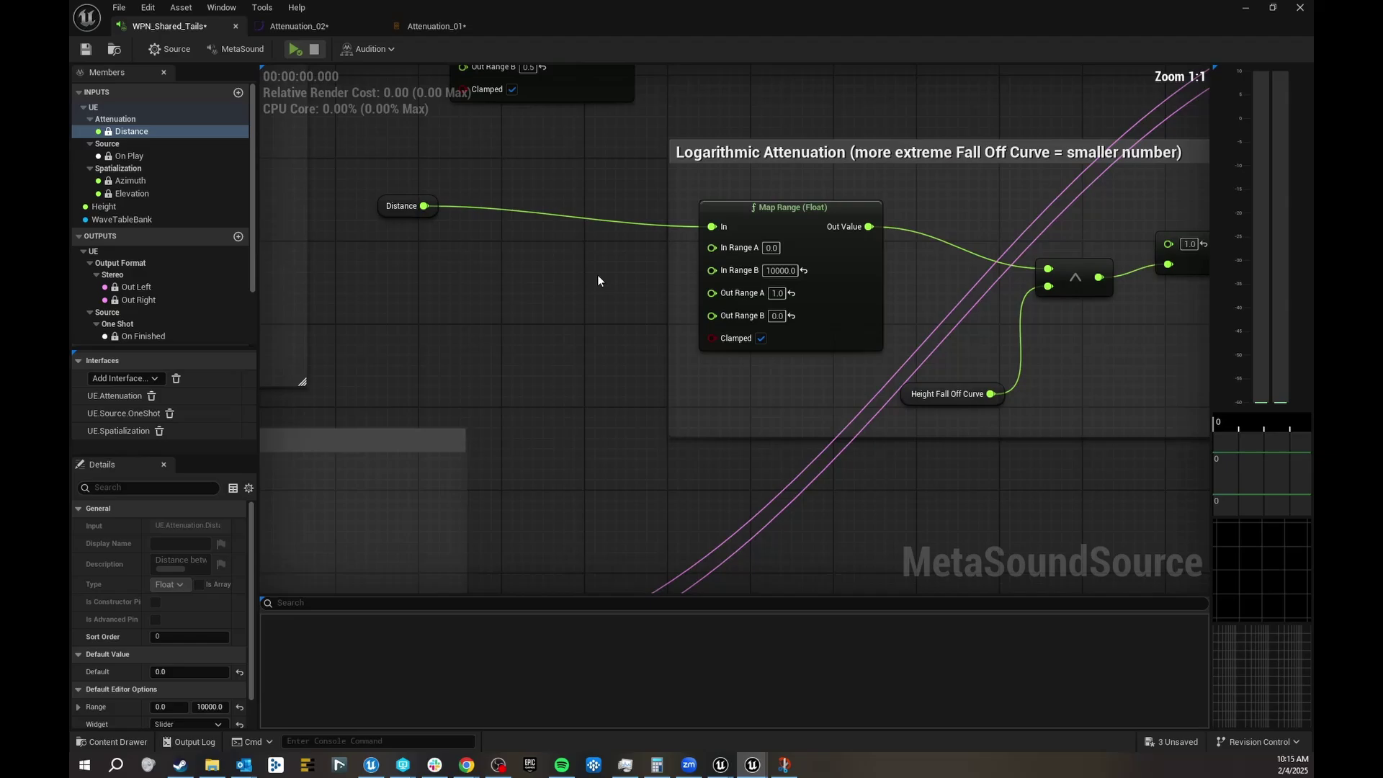
right_click_drag(548, 209, 517, 249)
left_click(699, 249)
left_click(369, 246)
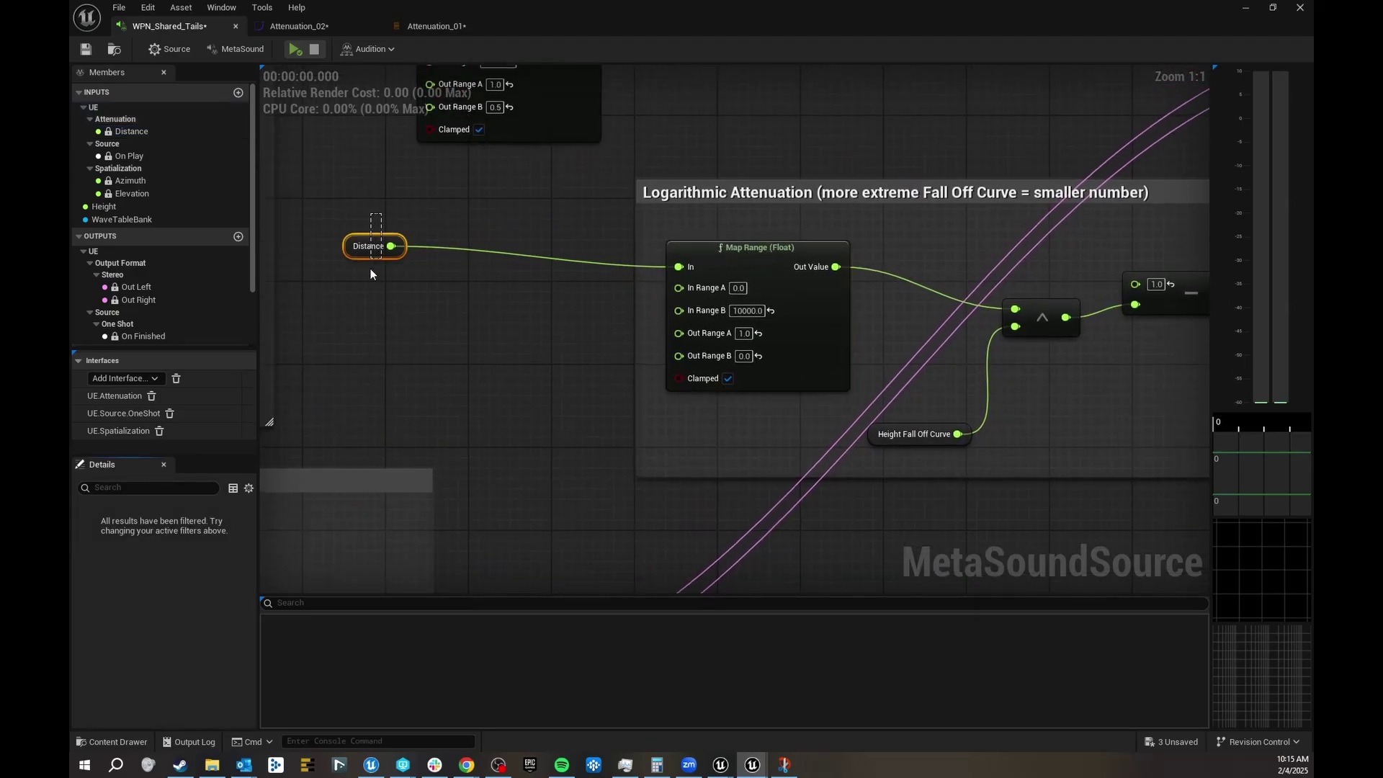
left_click_drag(373, 239, 489, 254)
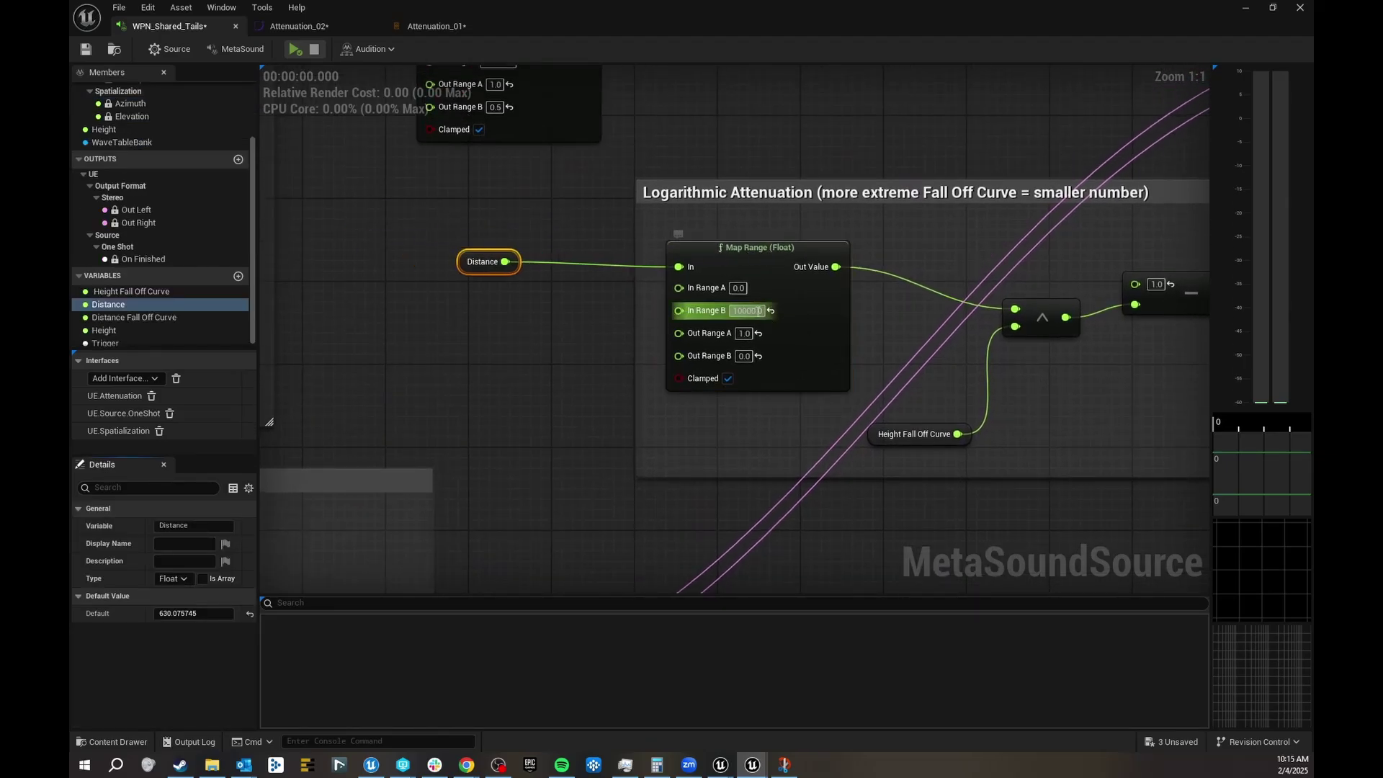
Step: Reposition the Power and Subtract nodes roughly level with Map Range (Float) in the Height Fall Off Curve attenuation group
left_click(732, 365)
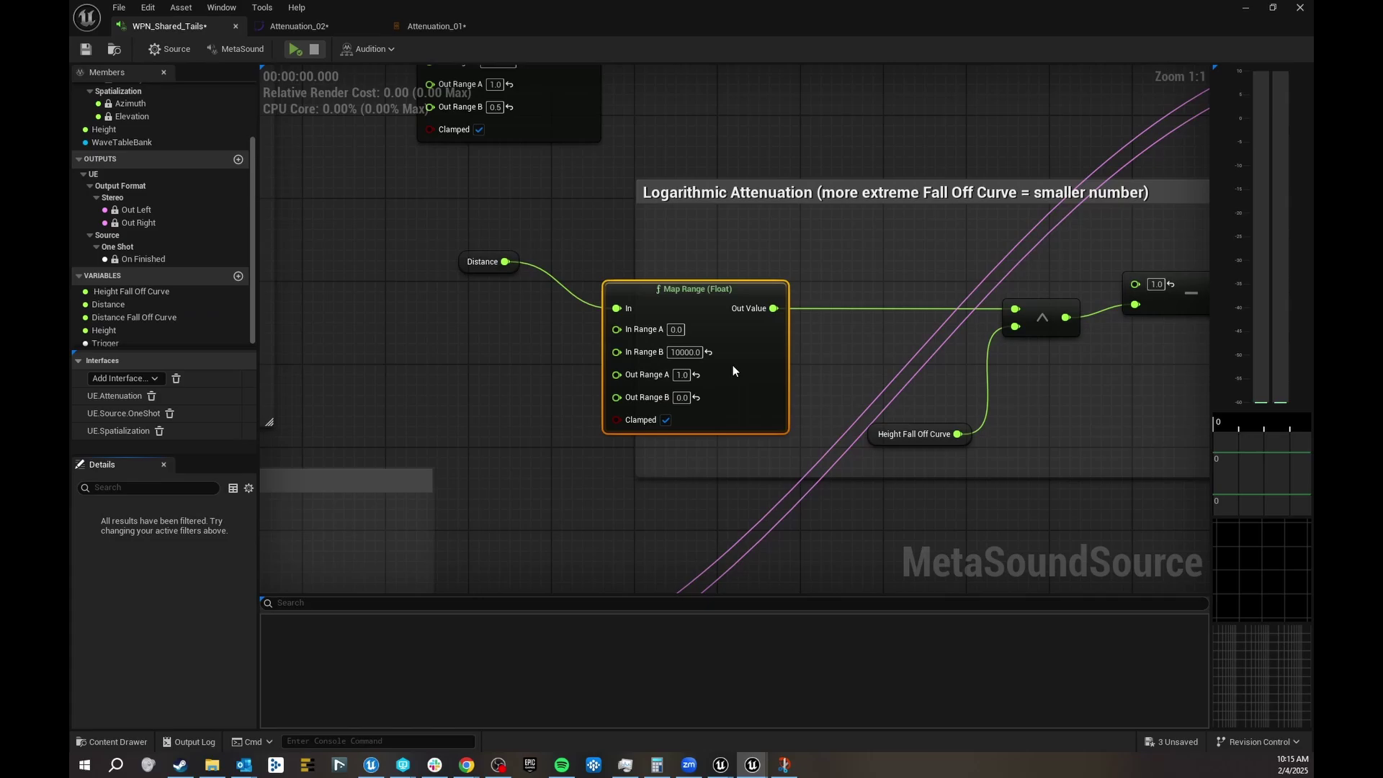
right_click_drag(789, 323, 657, 271)
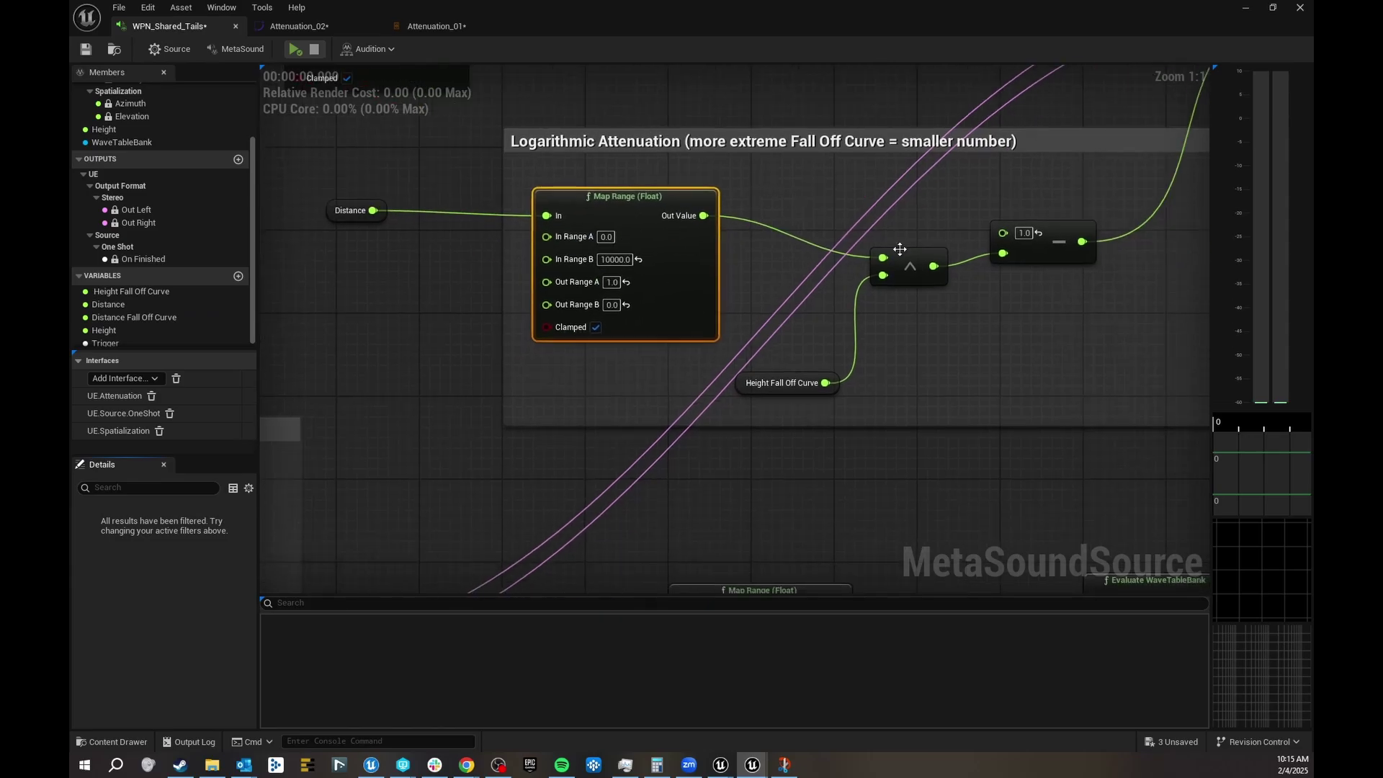
left_click_drag(901, 253, 885, 216)
left_click_drag(1065, 236, 1065, 204)
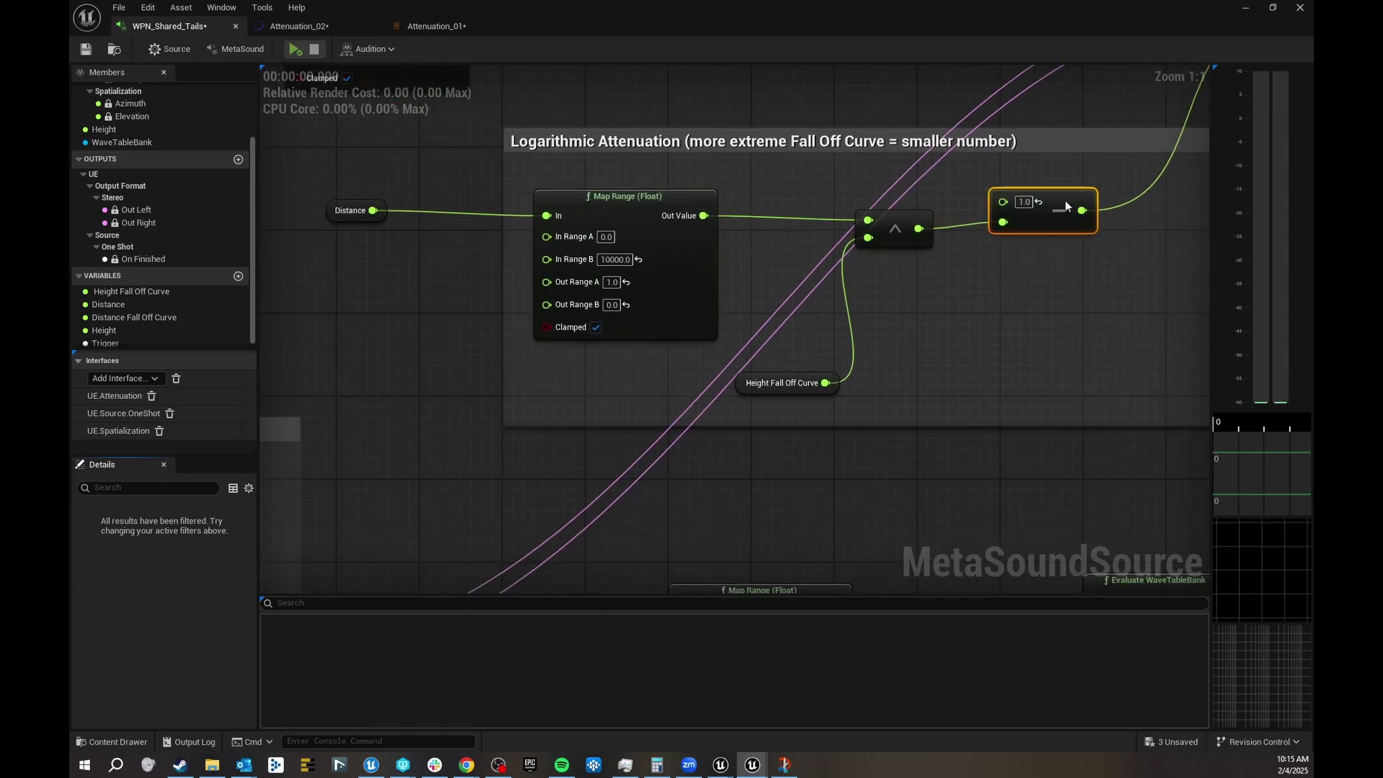
left_click(618, 282)
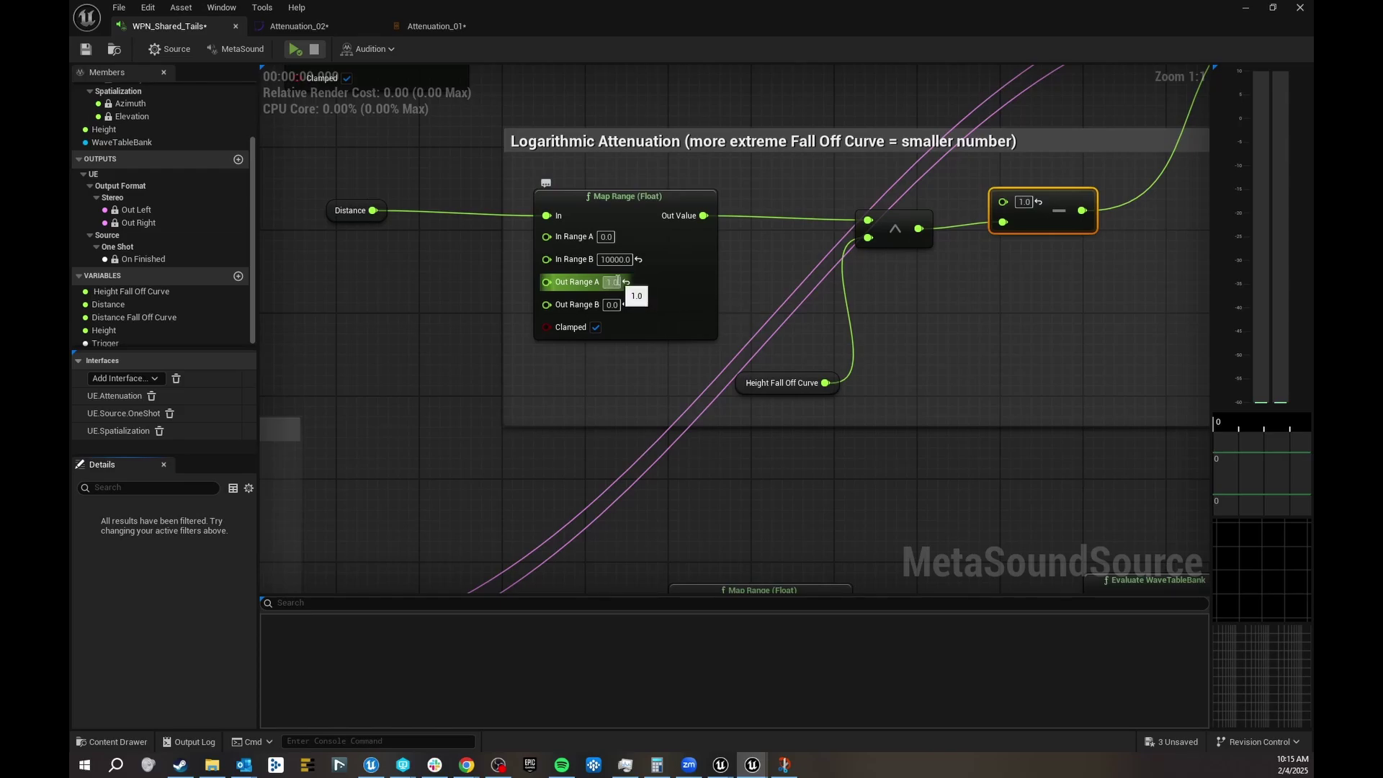
left_click(868, 201)
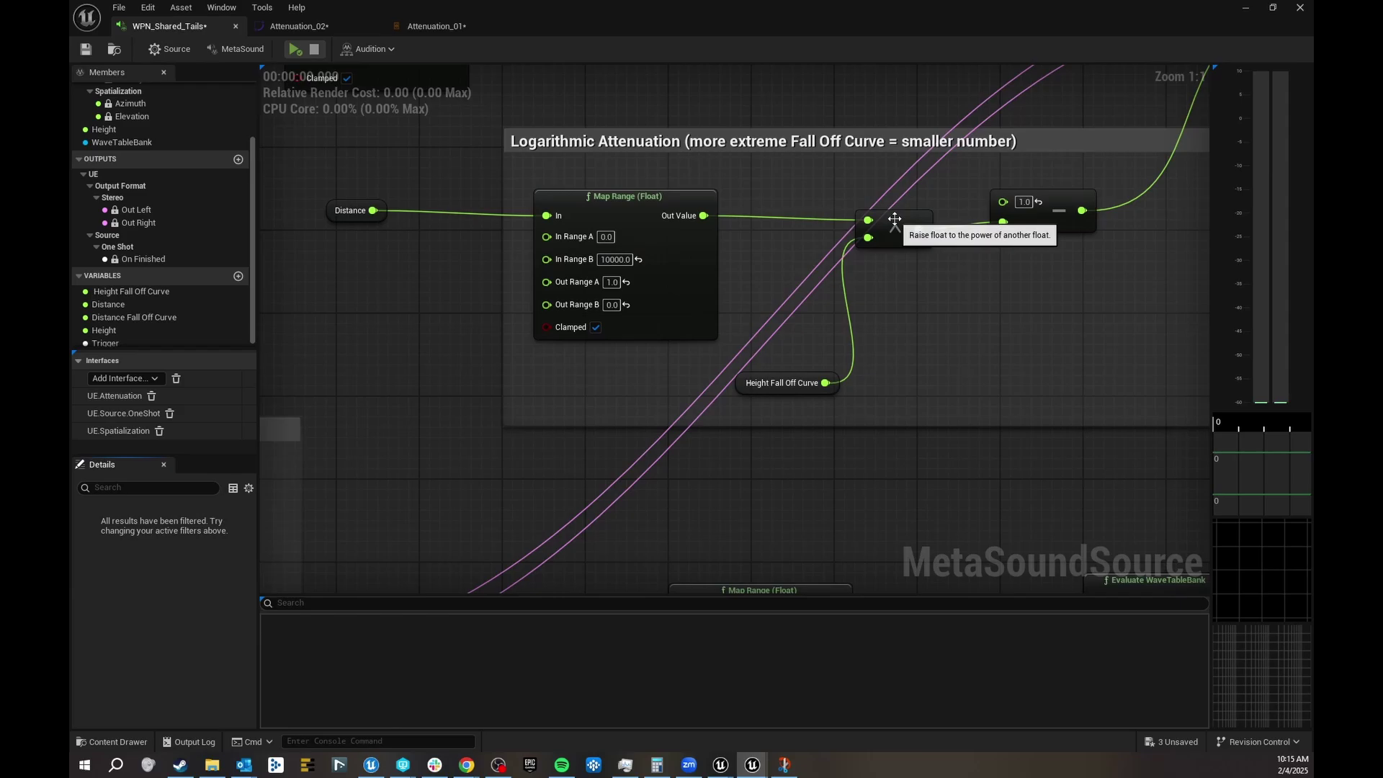
left_click_drag(896, 227, 863, 211)
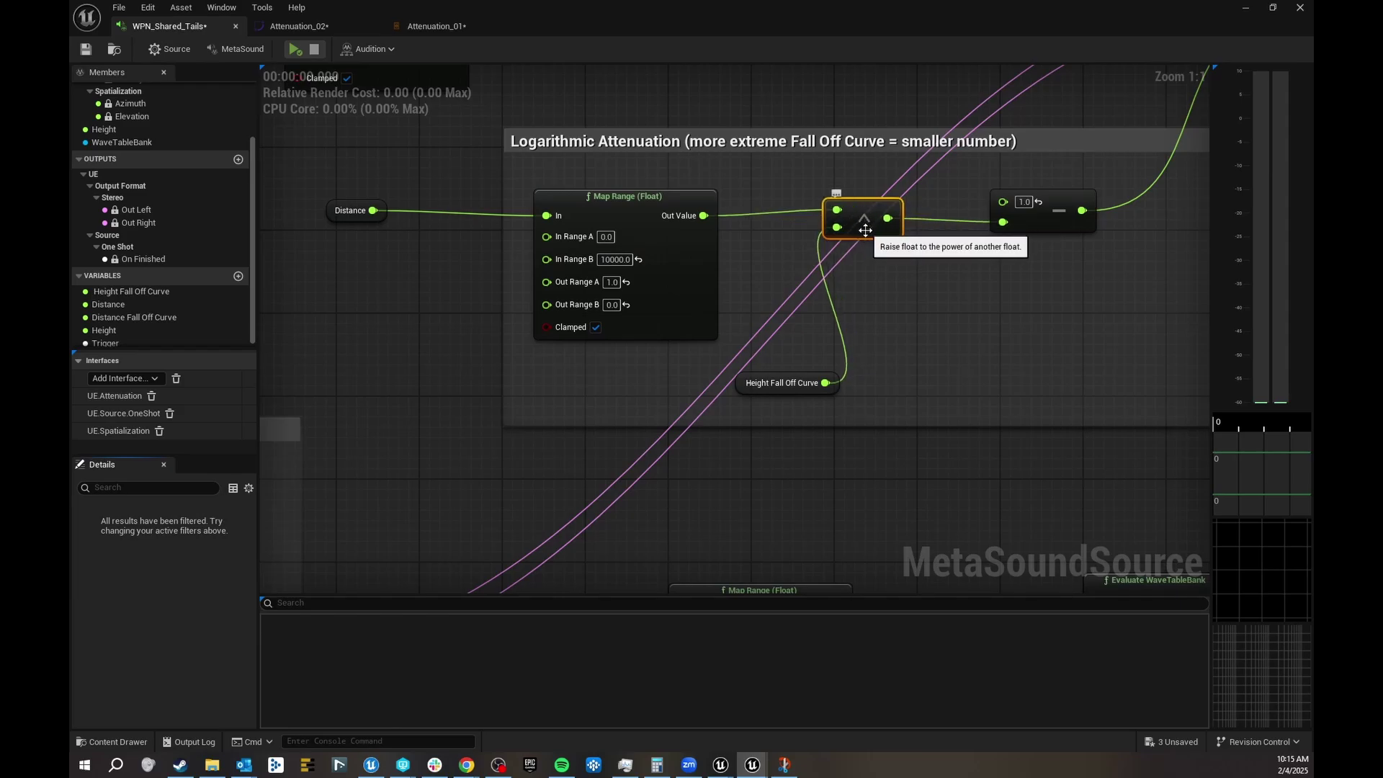
Step: Try adding a Power (Float) node below the existing Power and Subtract nodes, and delete it
right_click(909, 290)
left_click(864, 210)
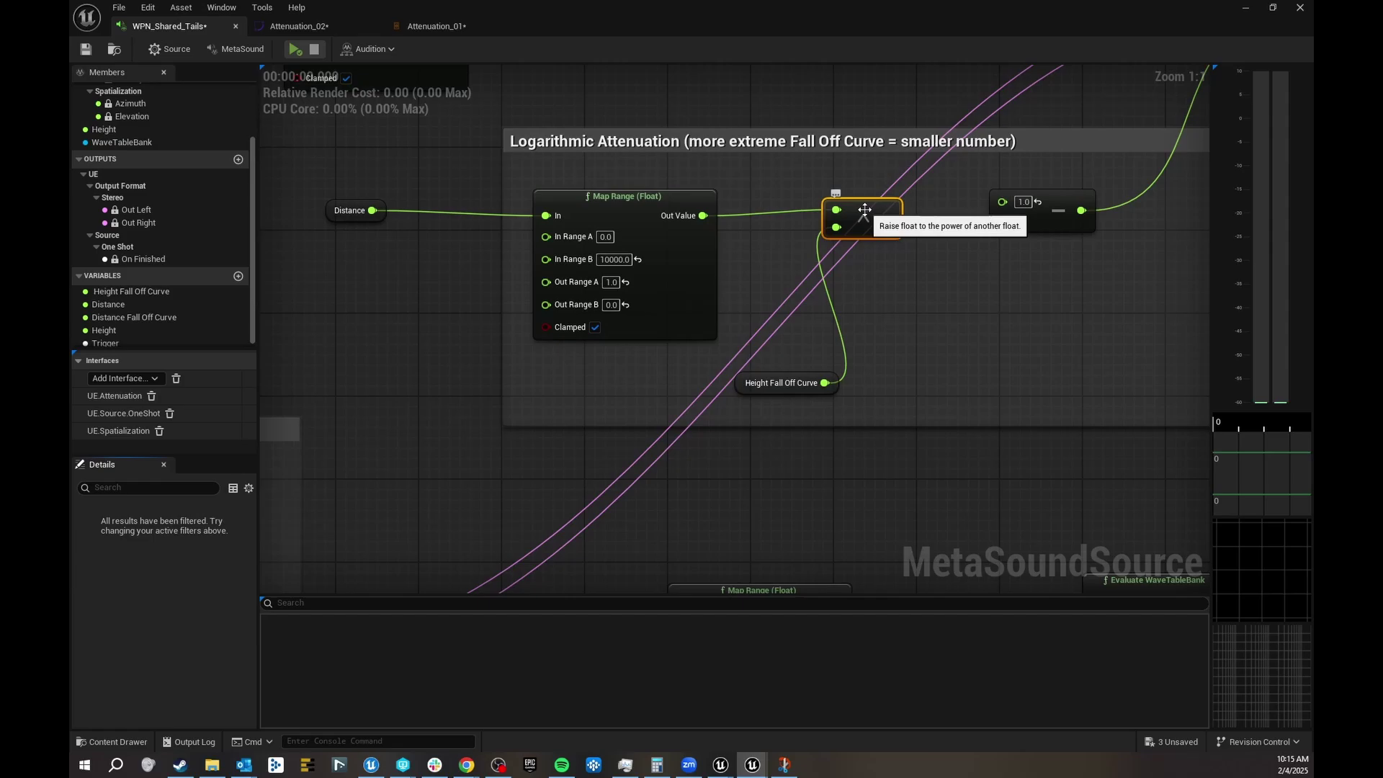
right_click(937, 280)
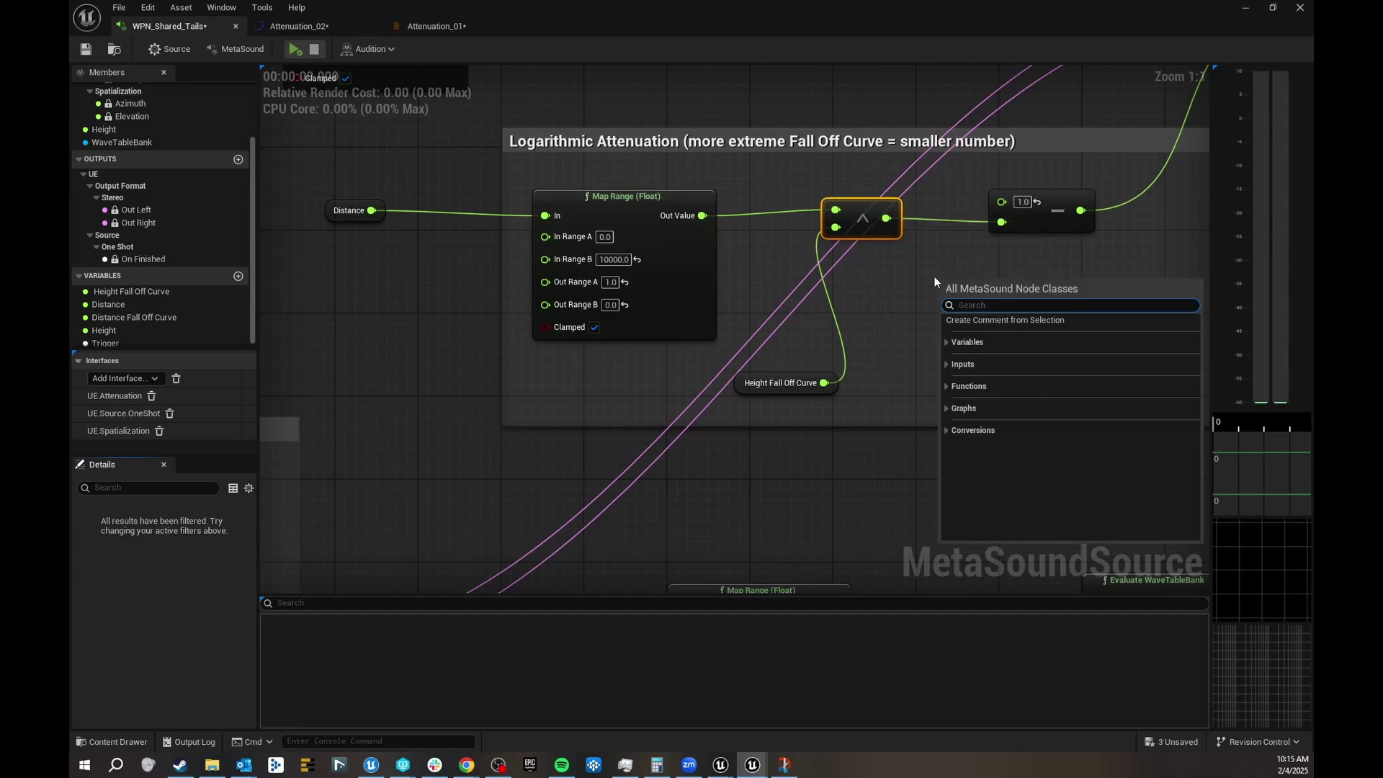
type("lpo")
key("BackSpace")
key("BackSpace")
key("BackSpace")
type("power")
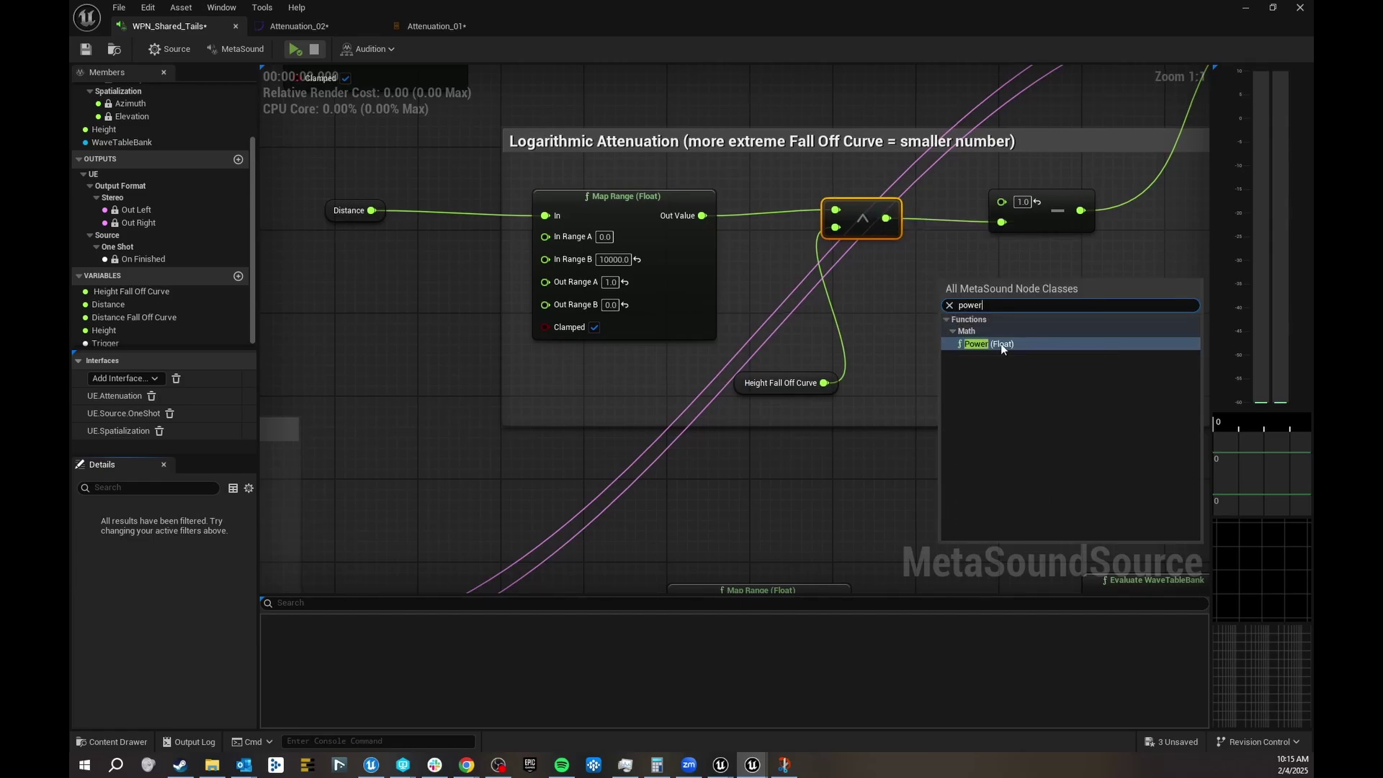
left_click(1000, 344)
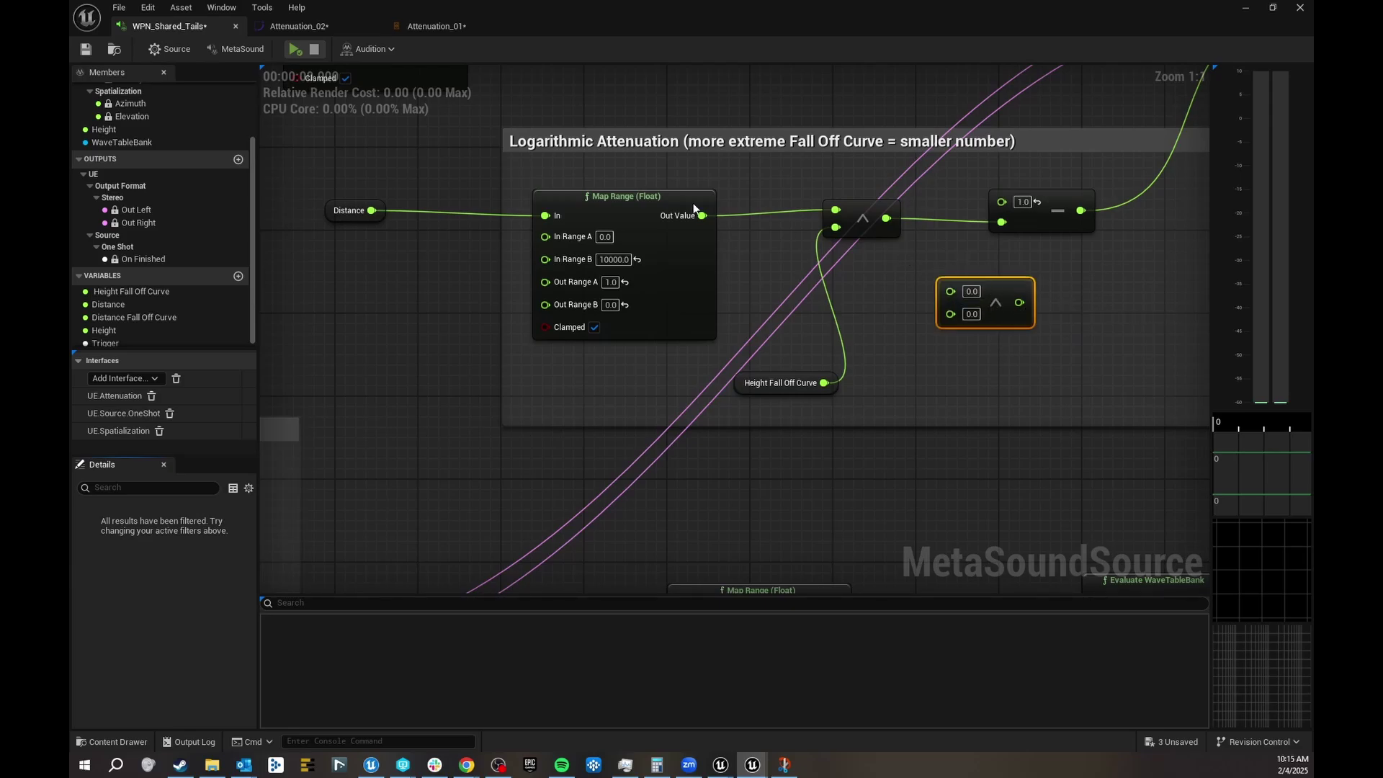
key("Delete")
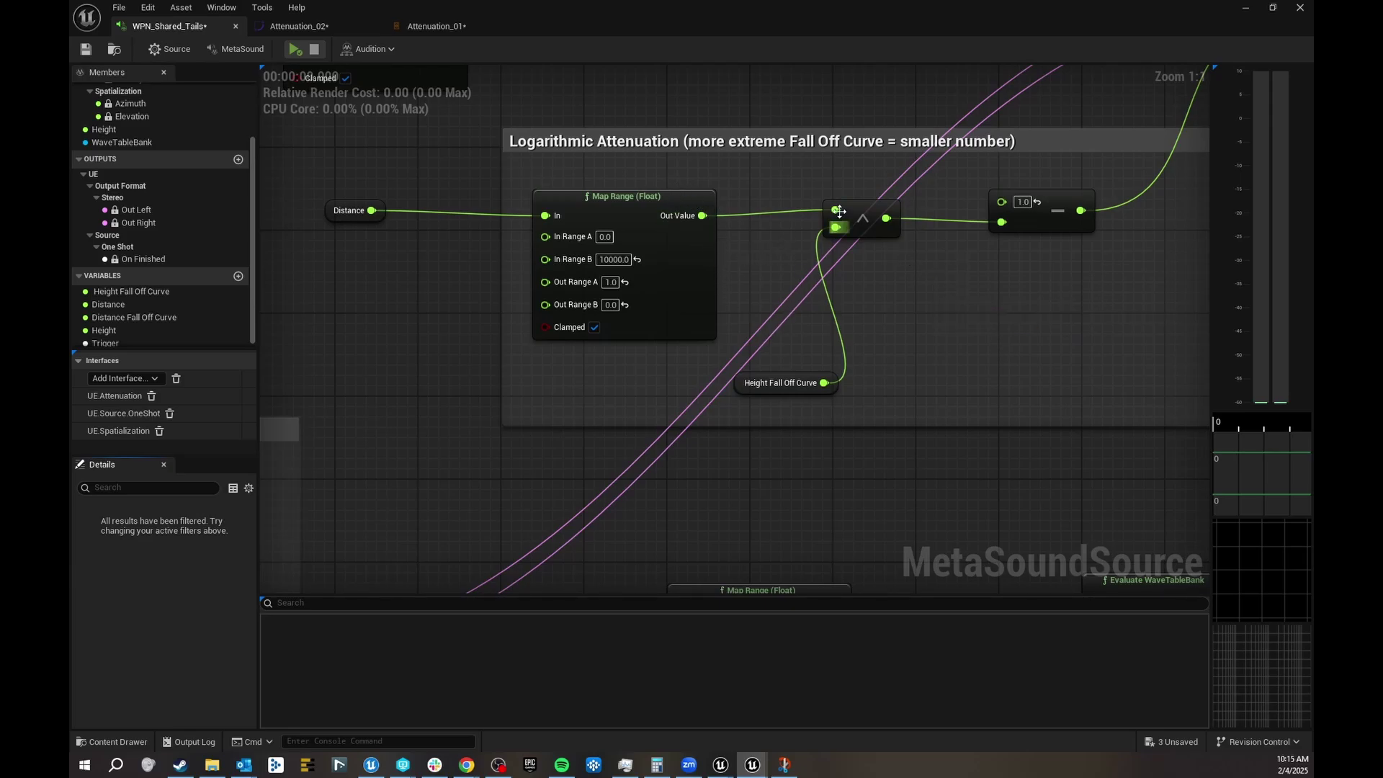
Step: Nudge the Height Fall Off Curve node and straighten the connections between the Map Range, Power and Subtract nodes above it
left_click(784, 377)
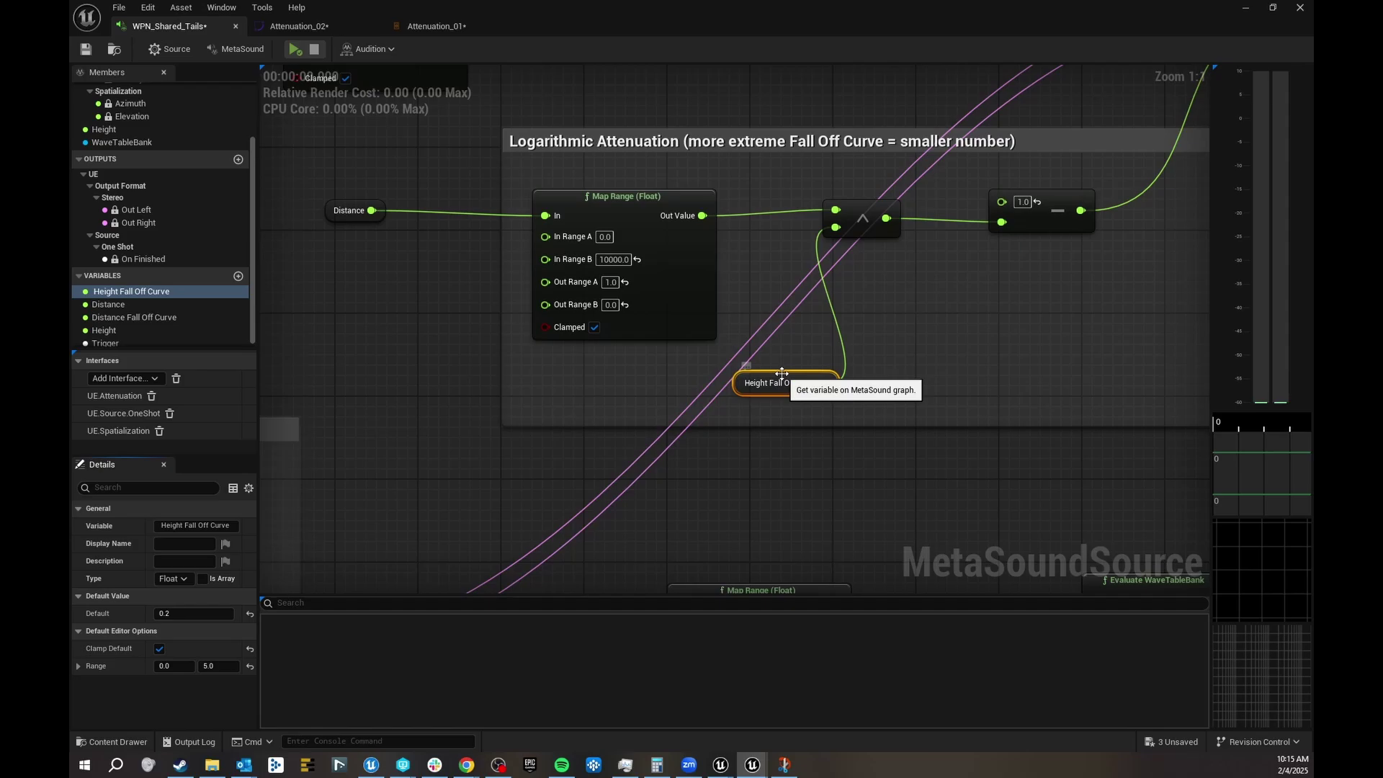
left_click_drag(783, 373, 782, 370)
left_click_drag(710, 183, 1008, 248)
key("q")
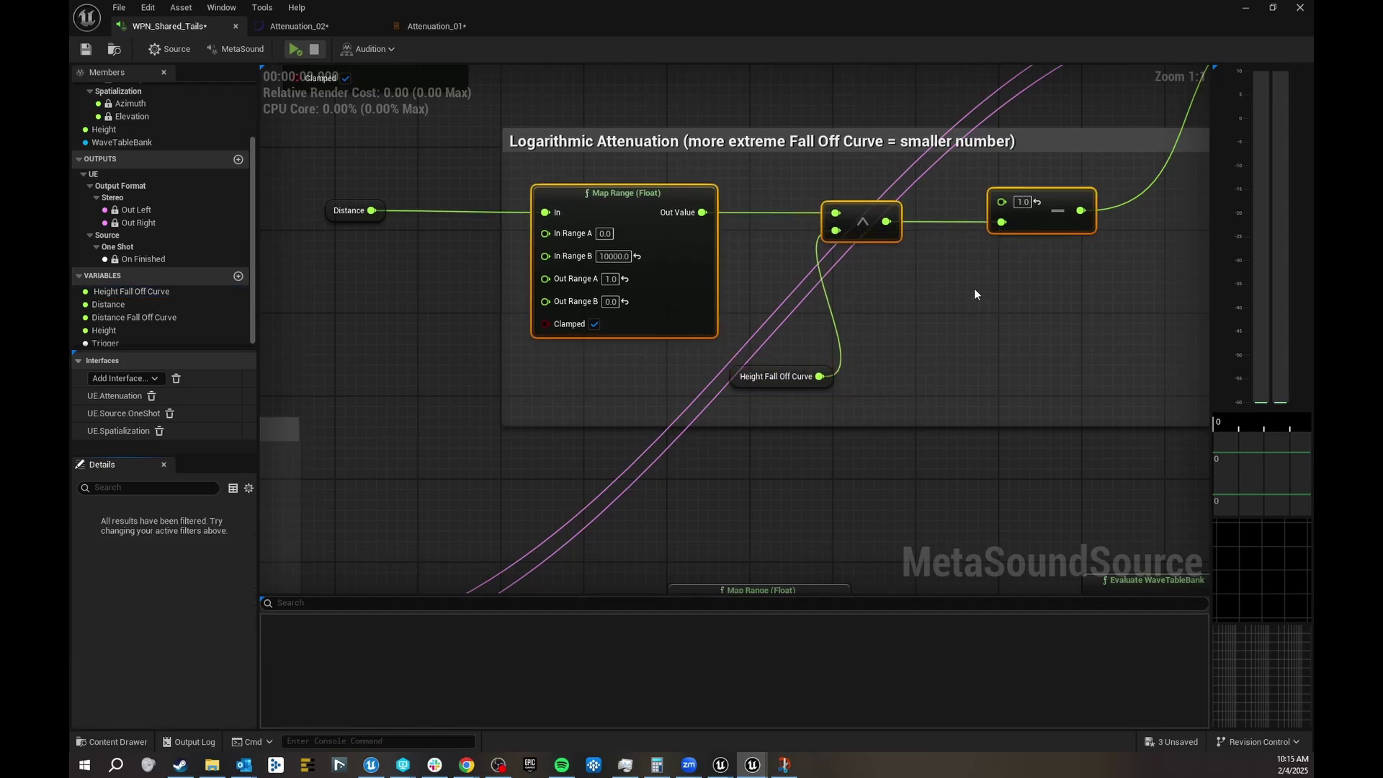
left_click(787, 370)
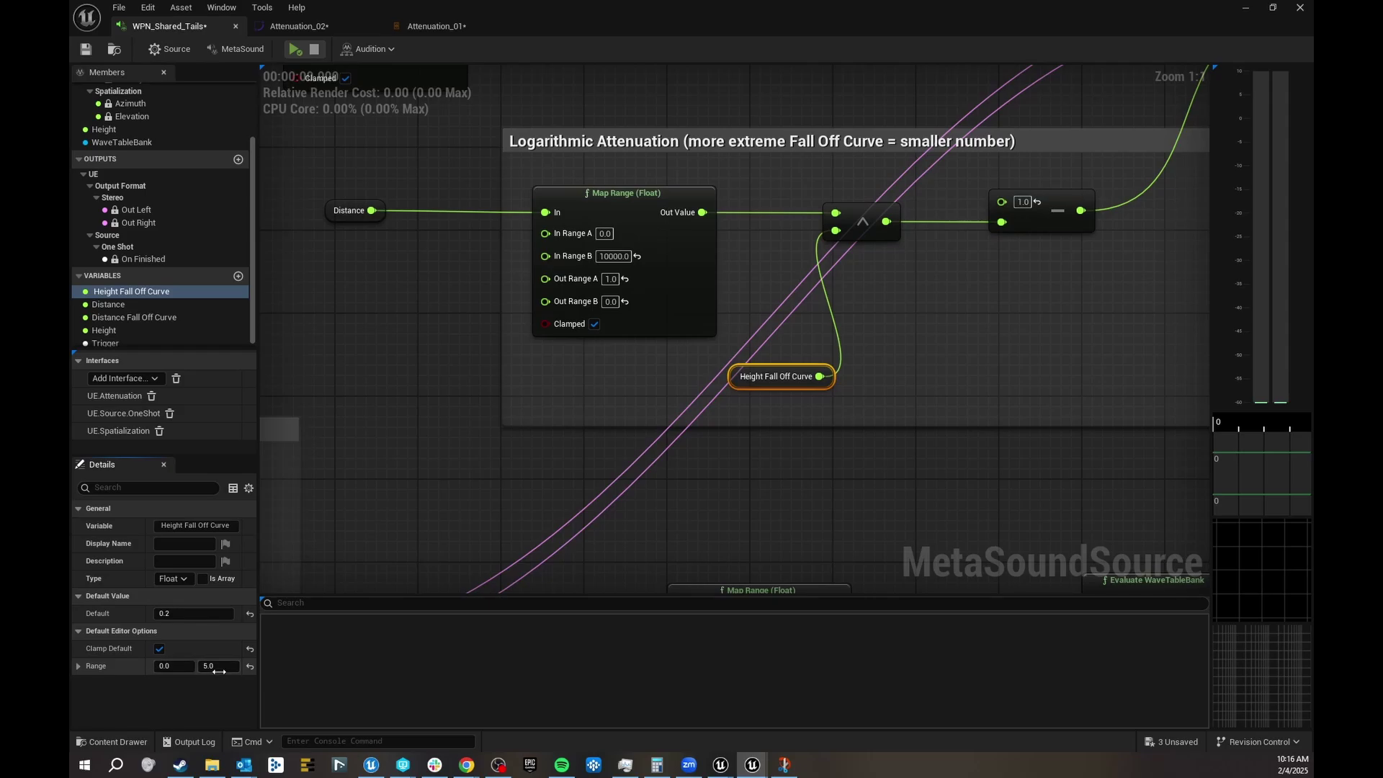
Step: Trace the Height Fall Off Curve attenuation chain from Map Range through Power and Subtract to Gain 3 (Lin) on Stereo Mixer (4)
right_click_drag(965, 314, 749, 391)
left_click_drag(902, 359, 856, 266)
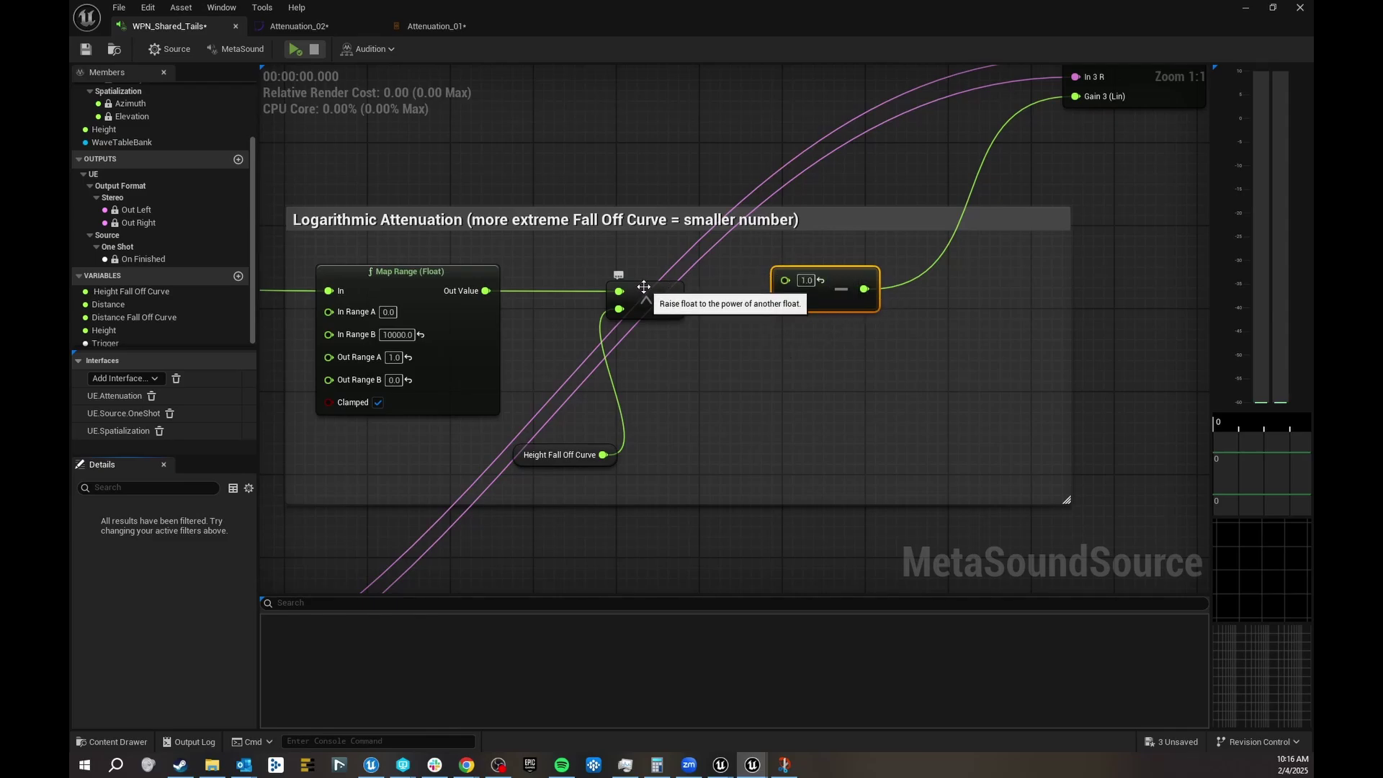
right_click_drag(905, 221, 674, 347)
left_click(880, 296)
left_click(832, 229)
right_click_drag(852, 225, 921, 410)
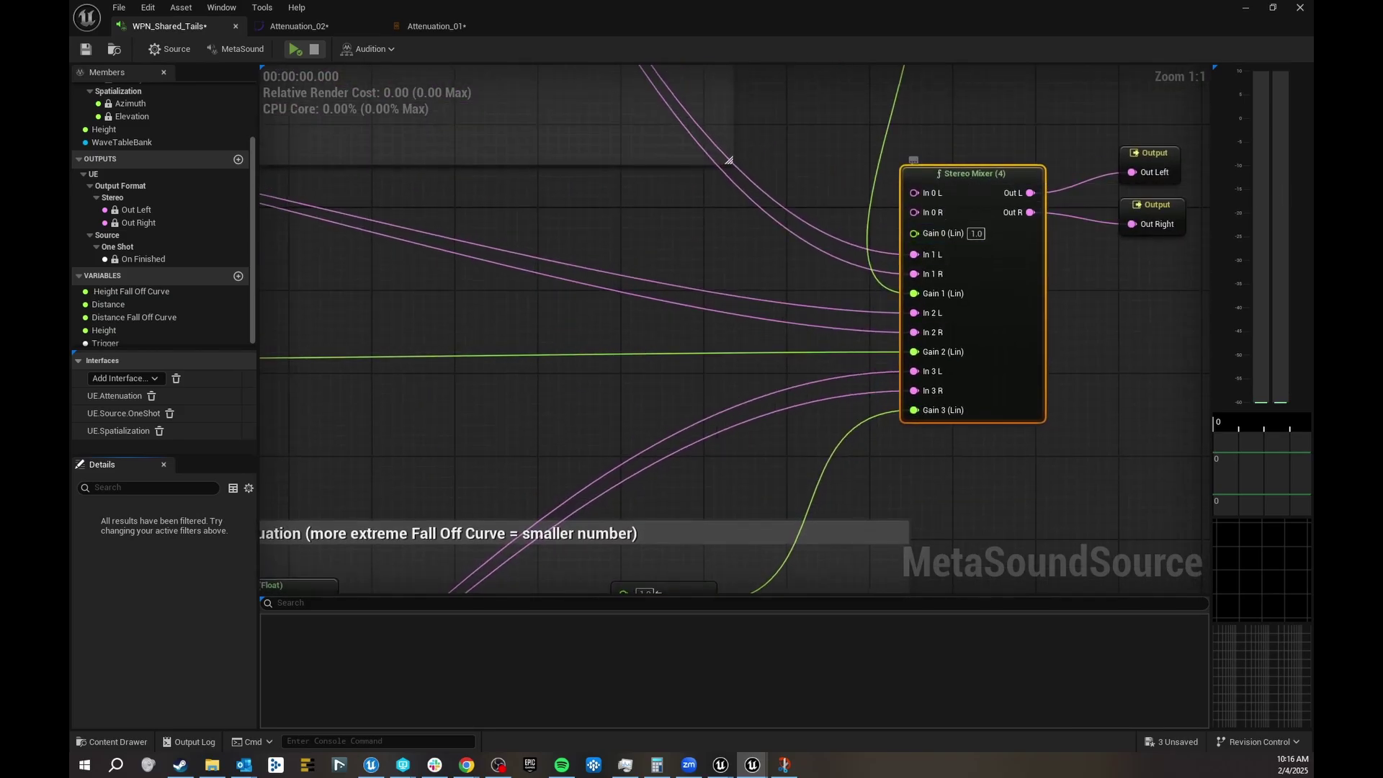
right_click_drag(721, 526, 984, 181)
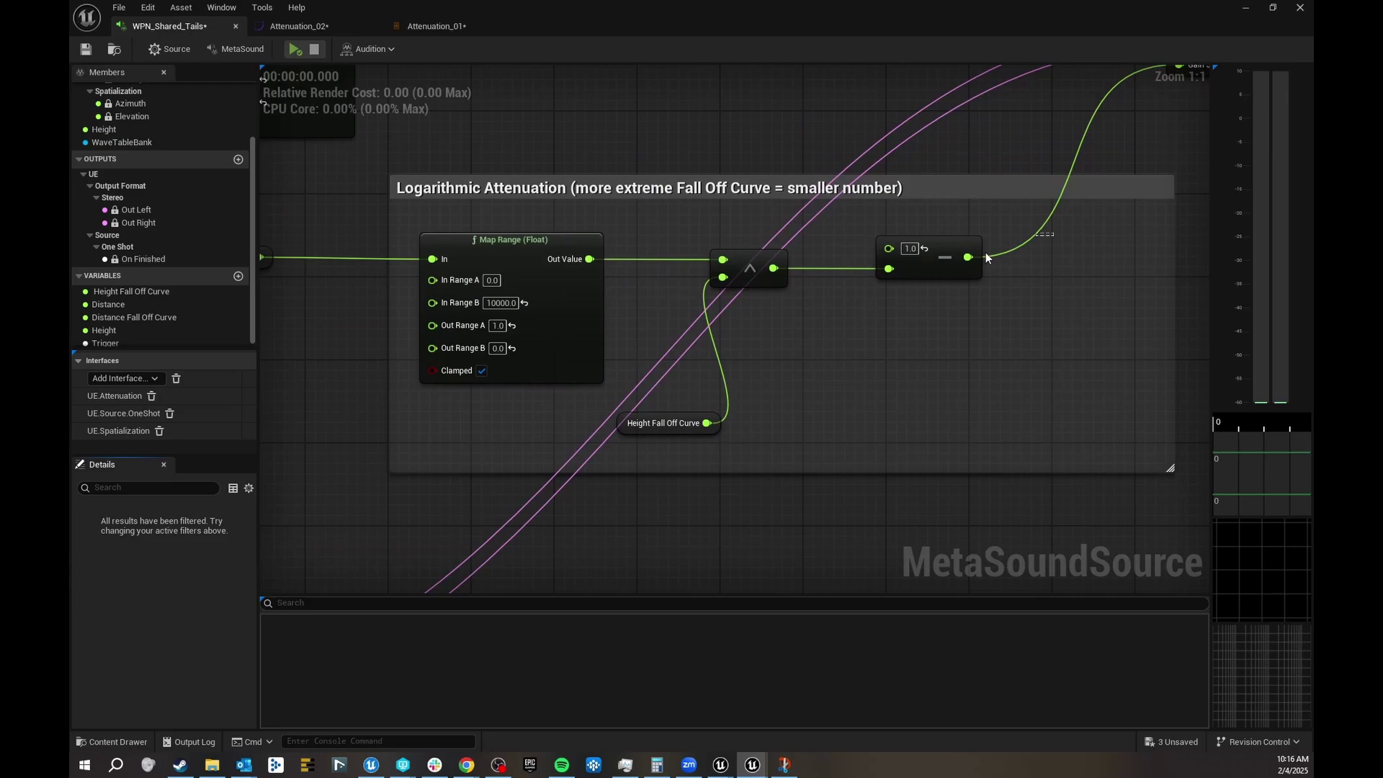
left_click_drag(1053, 235, 863, 314)
right_click_drag(582, 239, 592, 216)
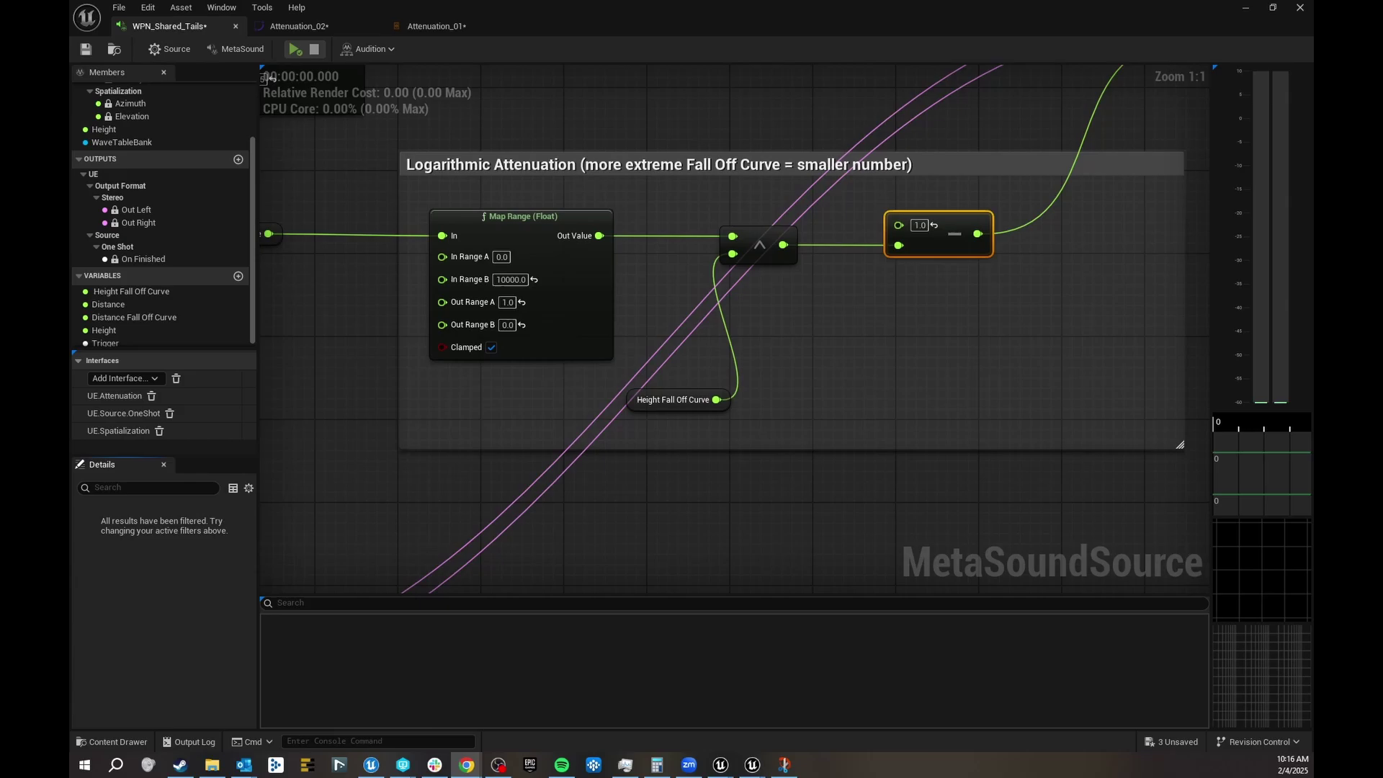
Step: Compare the exponent m in the Desmos graph of y = (1 − x^m) with the Height Fall Off Curve default in the MetaSound
left_click(466, 765)
left_click_drag(152, 269, 129, 253)
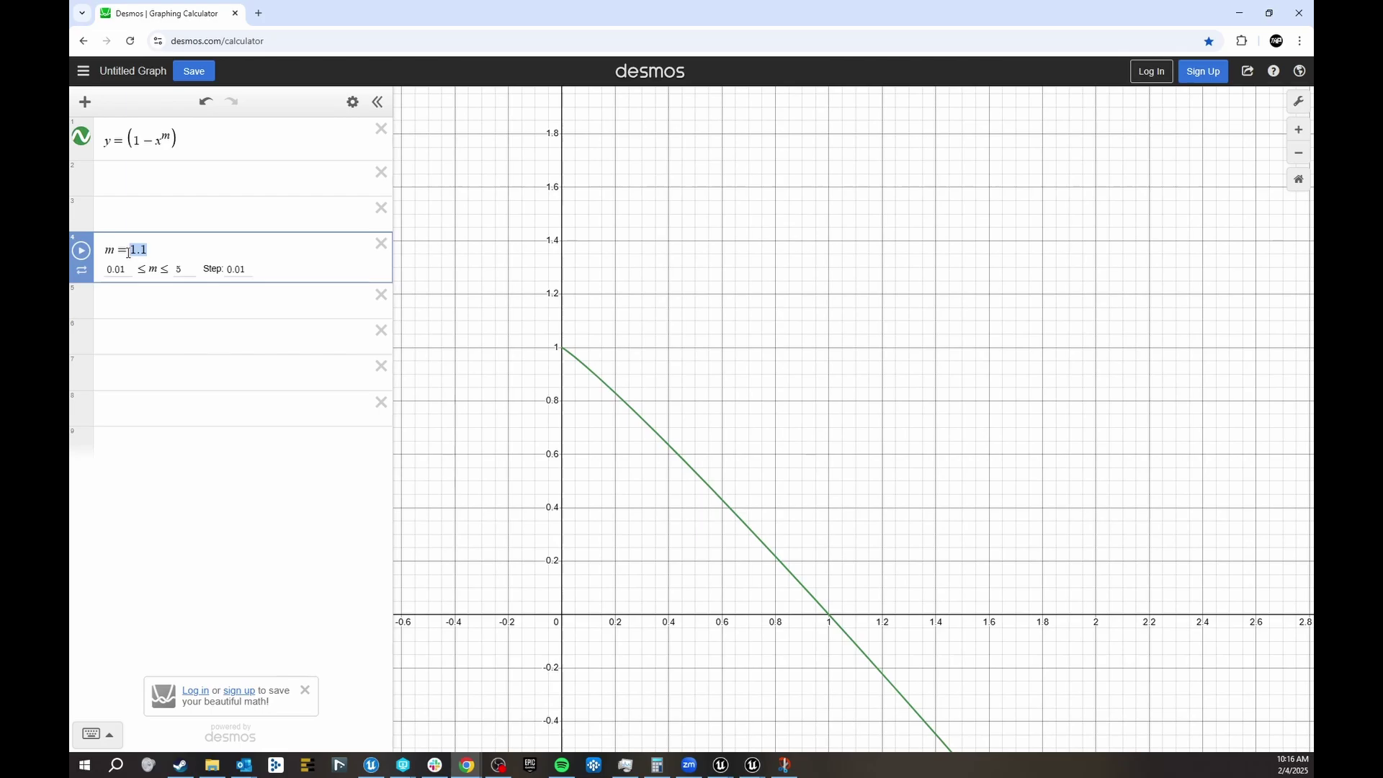
left_click(265, 497)
key("alt+Tab")
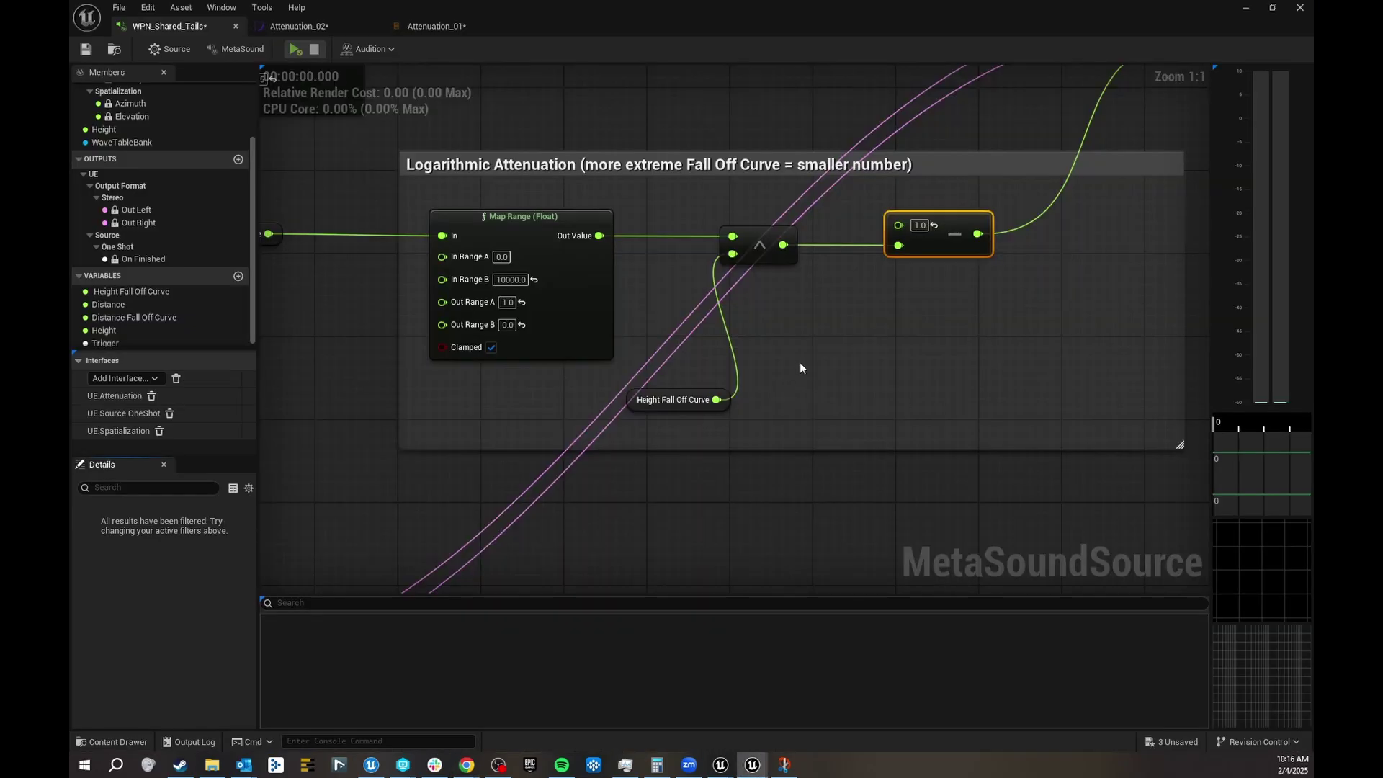
left_click(673, 399)
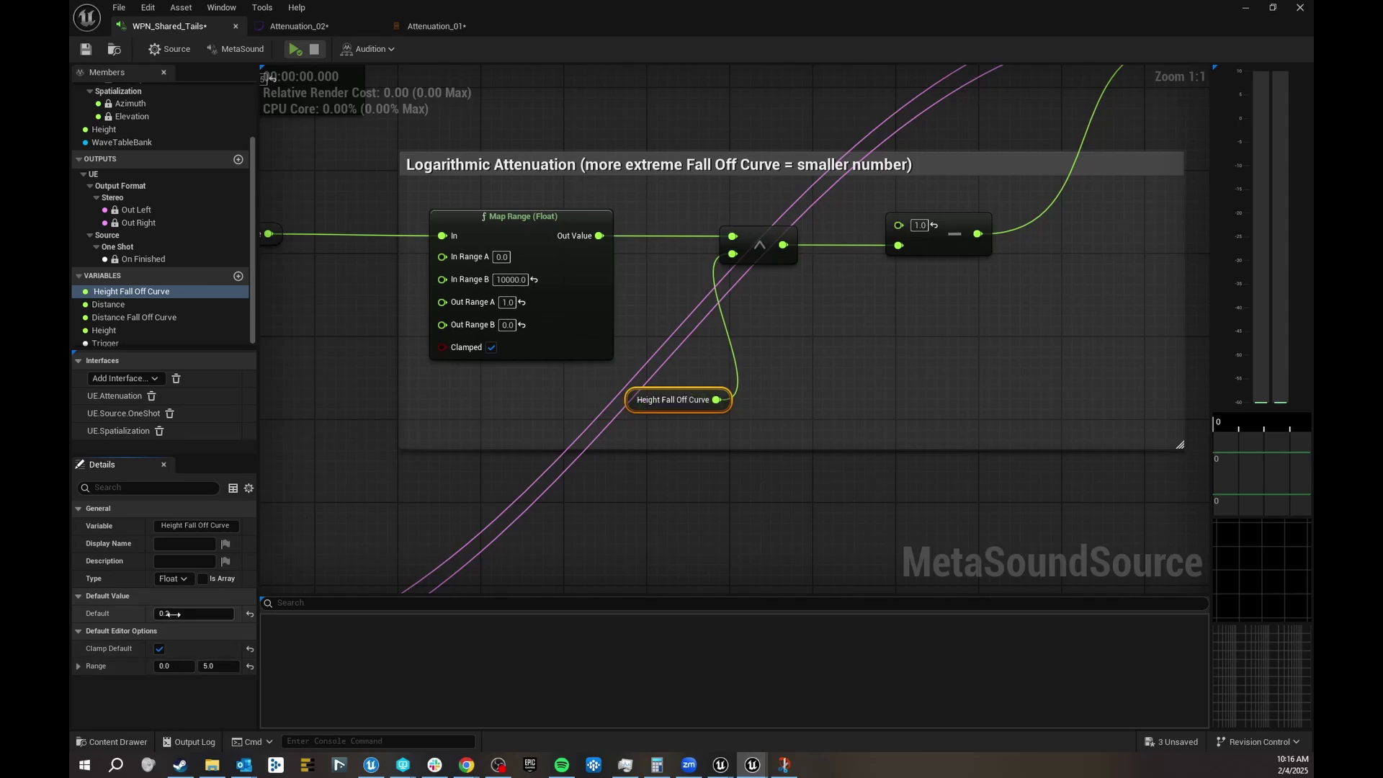
key("alt+Tab")
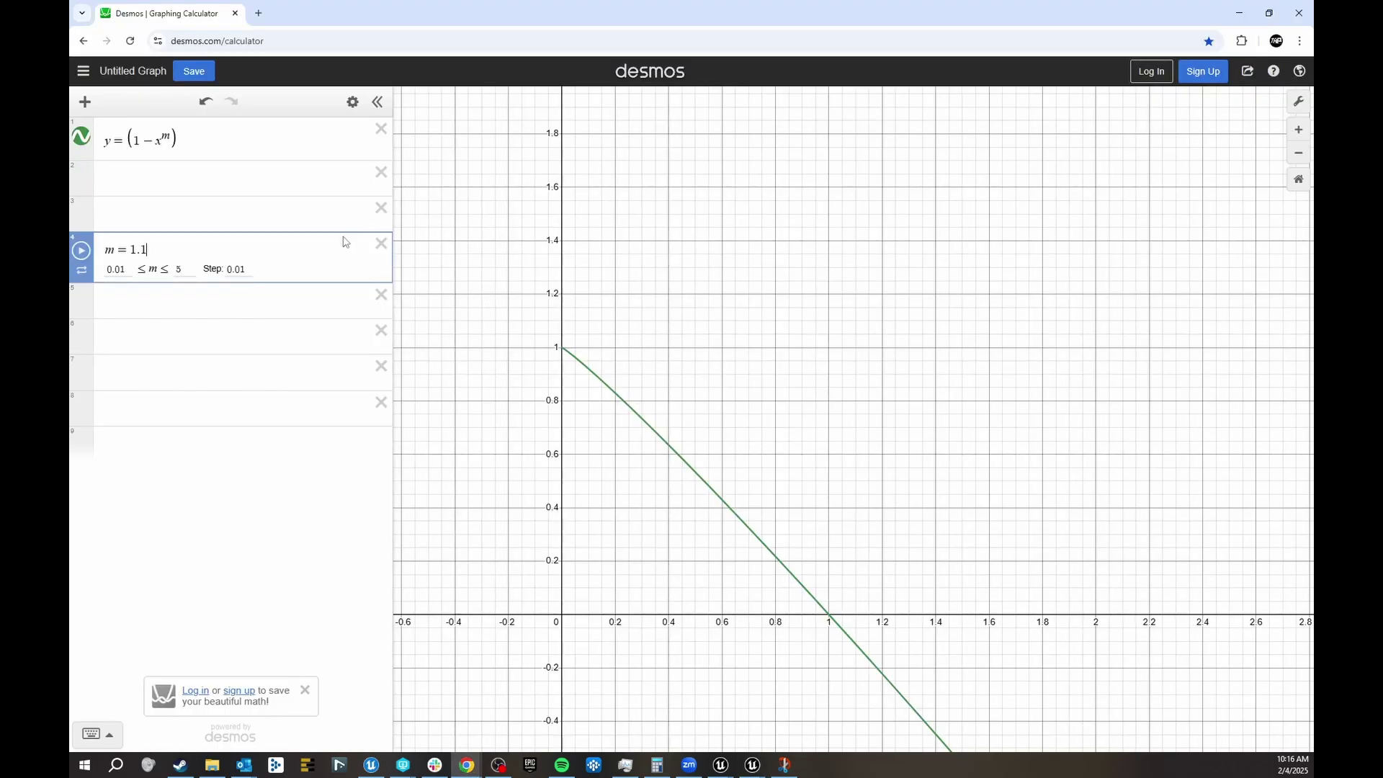
Step: Vary the exponent m in the Desmos graph from 0.2 to 5 and leave it at 1.04, and return to Unreal Editor
left_click(267, 317)
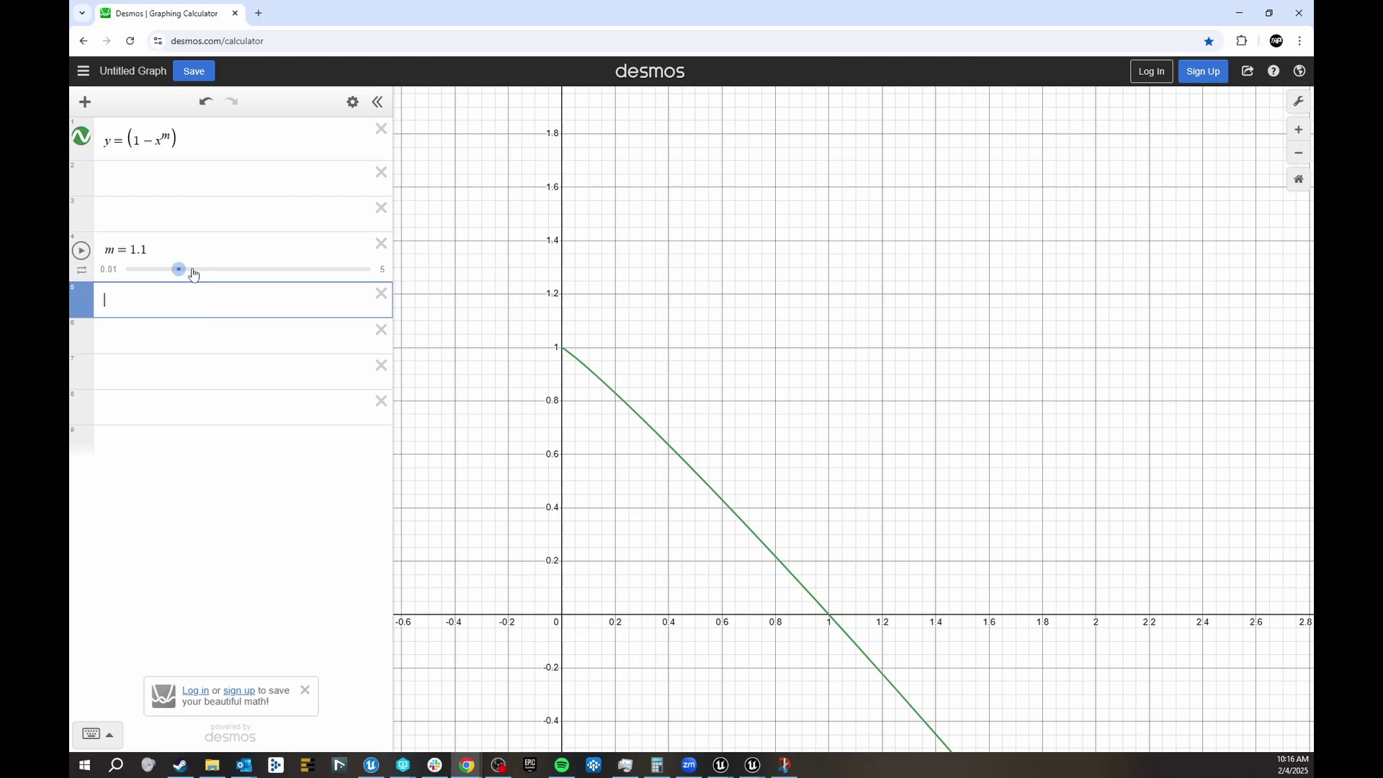
left_click_drag(179, 270, 135, 273)
left_click(466, 391)
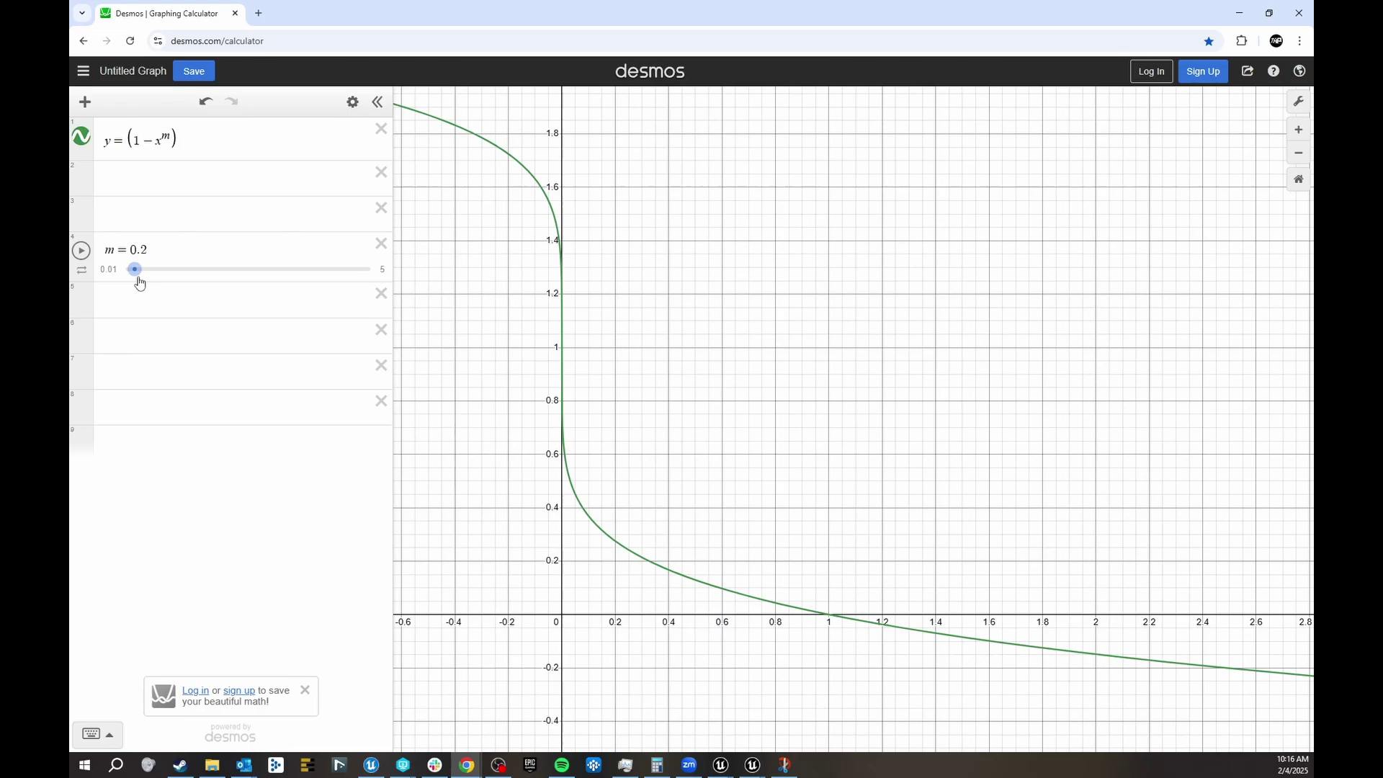
left_click_drag(140, 283, 388, 297)
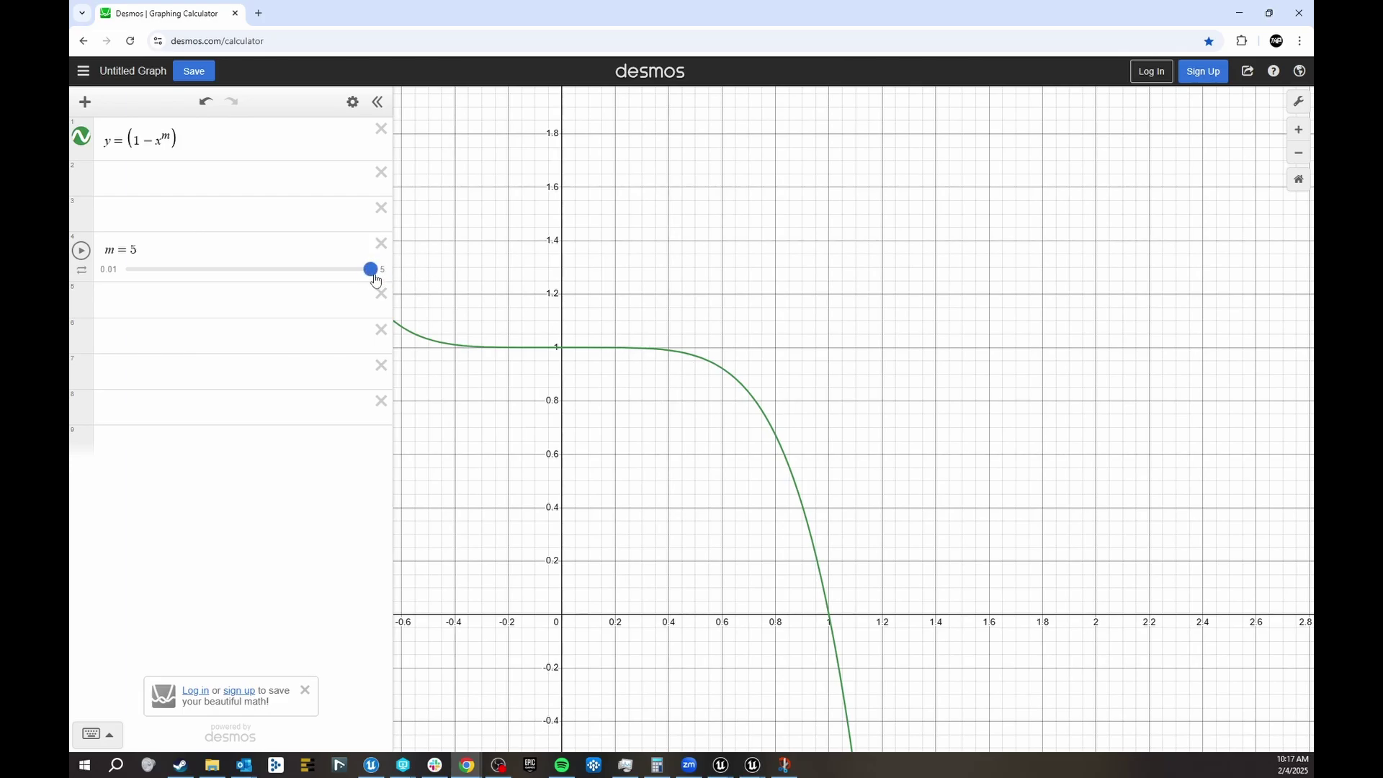
left_click_drag(374, 271, 180, 277)
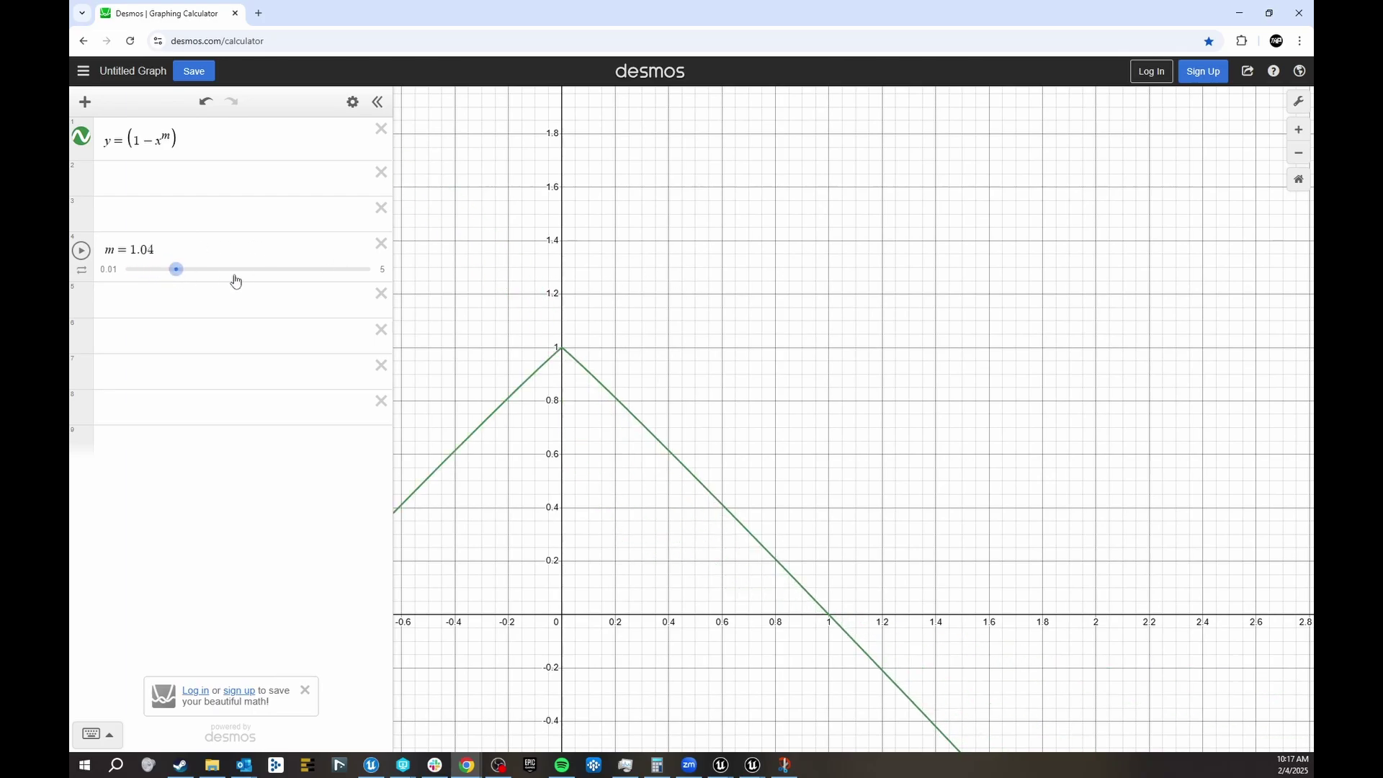
left_click(1238, 13)
Step: Move the Evaluate WaveTableBank node closer to the Map Range (Float) node below the Logarithmic Attenuation group
right_click_drag(770, 94, 845, 179)
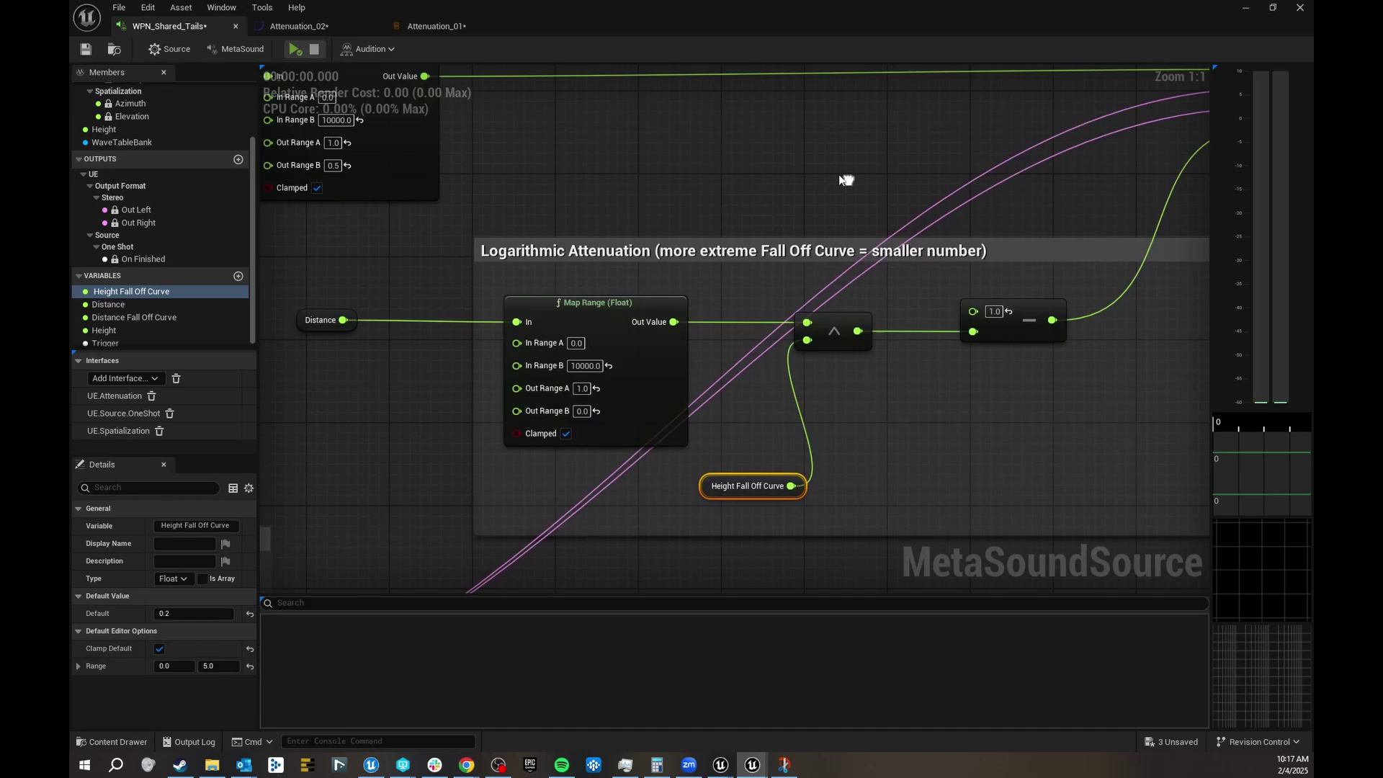
right_click_drag(735, 168, 728, 77)
scroll(919, 321, "down", 2)
right_click_drag(921, 329, 778, 46)
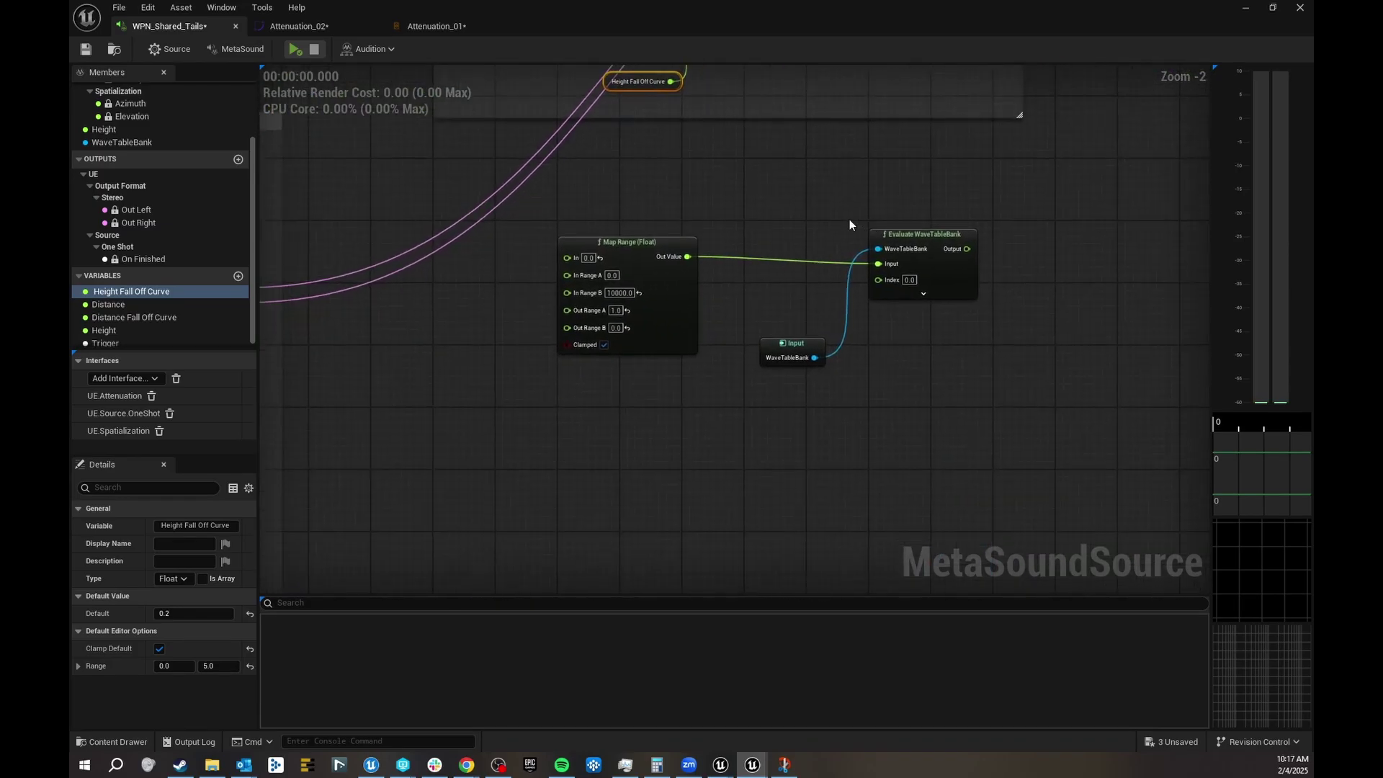
left_click(762, 183)
left_click_drag(797, 191, 933, 266)
left_click_drag(914, 236, 851, 227)
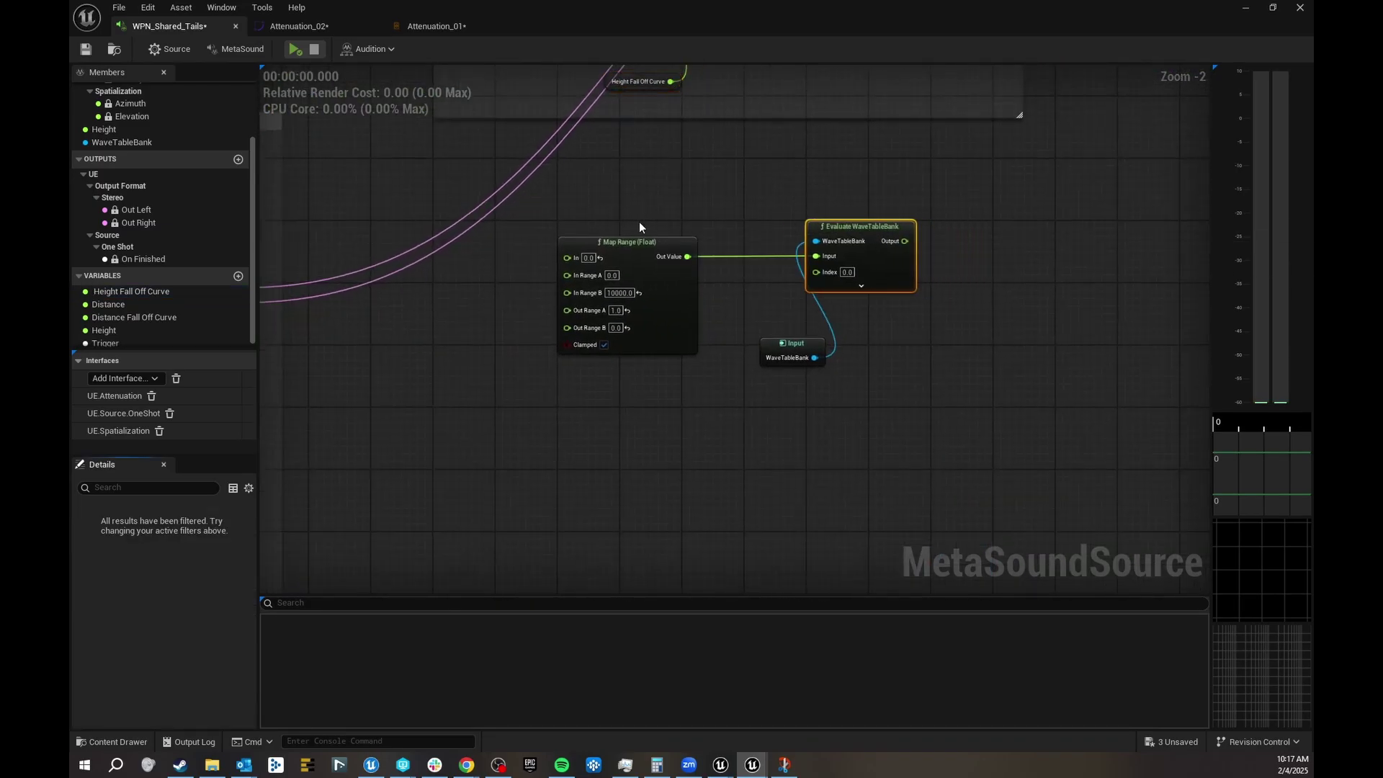
left_click(657, 226)
Step: Paste a copy of the Distance variable node beside the lower Map Range (Float) and connect it to the In pin
right_click_drag(579, 149, 797, 287)
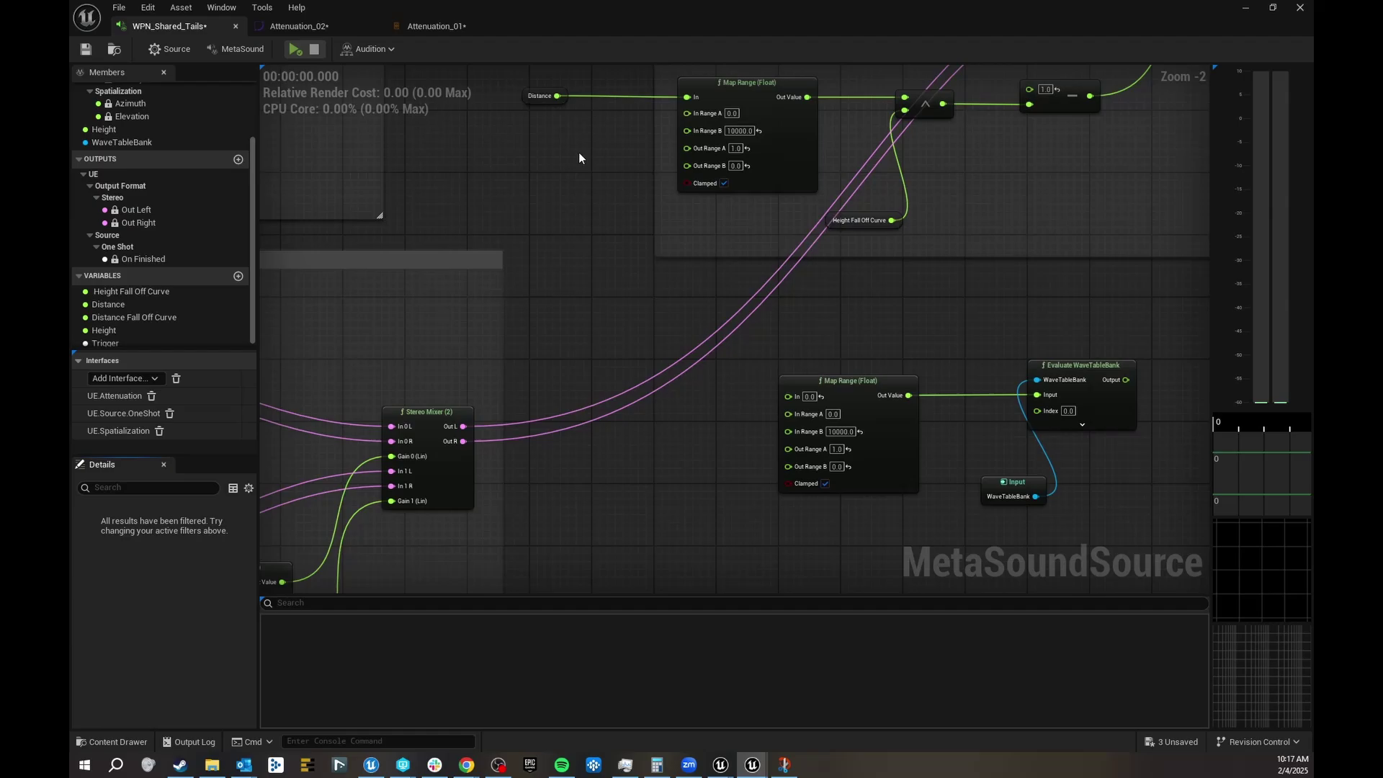
left_click(541, 98)
left_click(757, 328)
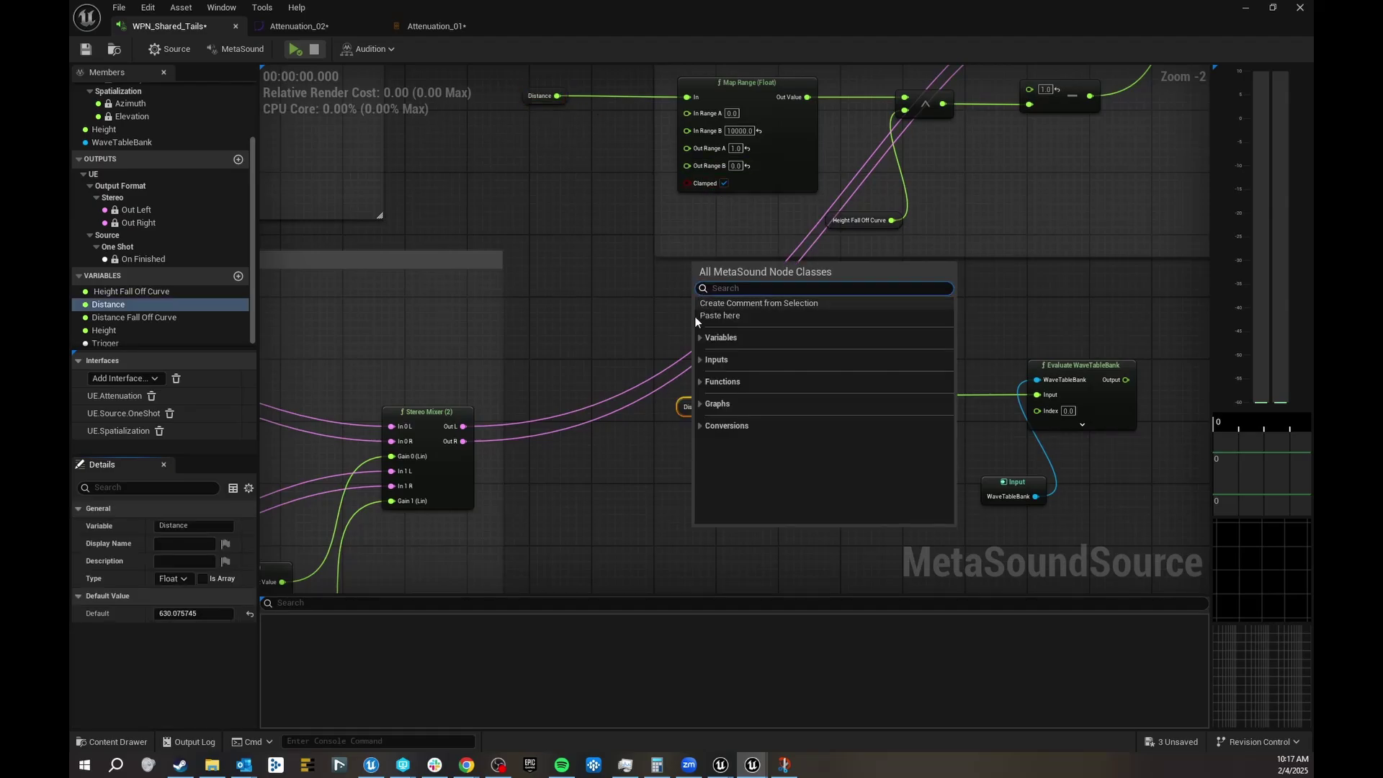
left_click(719, 316)
scroll(706, 357, "up", 3)
left_click_drag(693, 392, 668, 372)
left_click(799, 287)
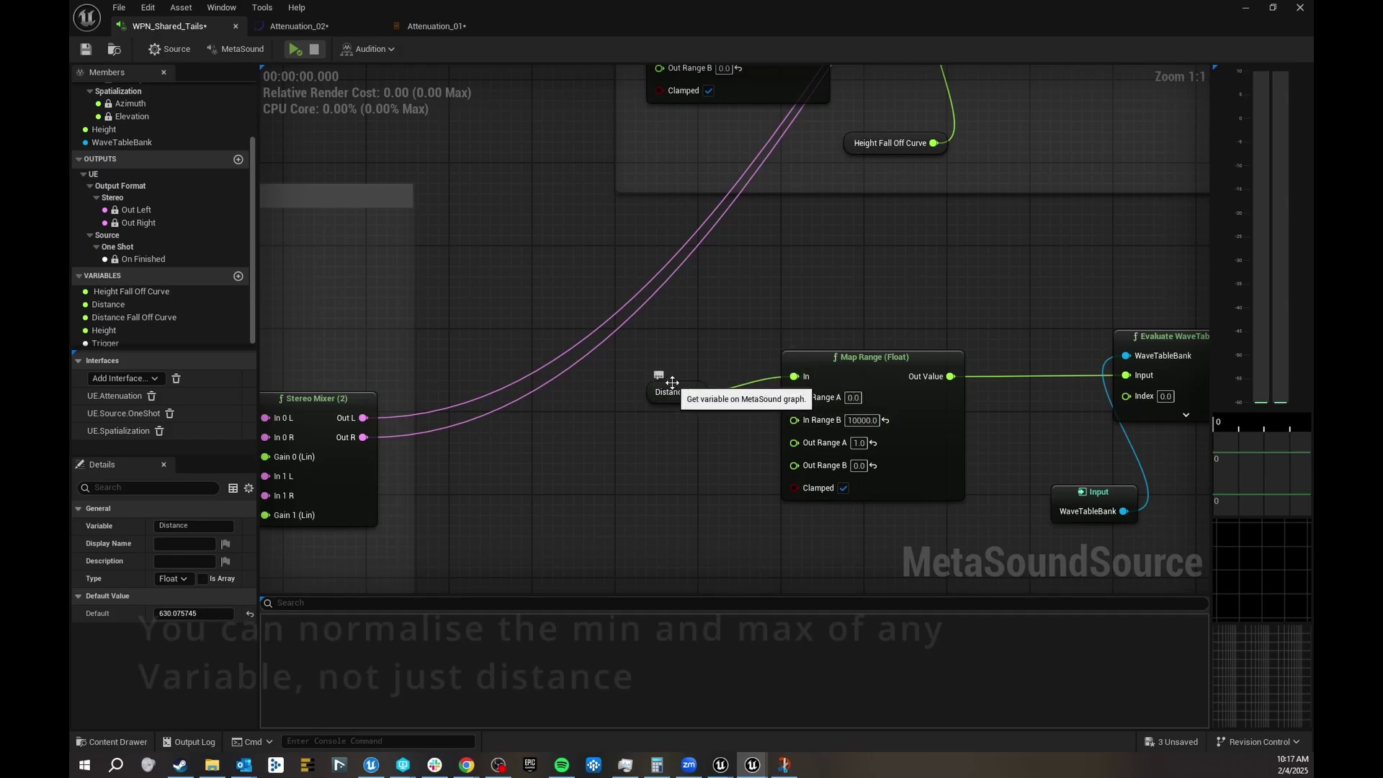
left_click_drag(669, 386, 680, 365)
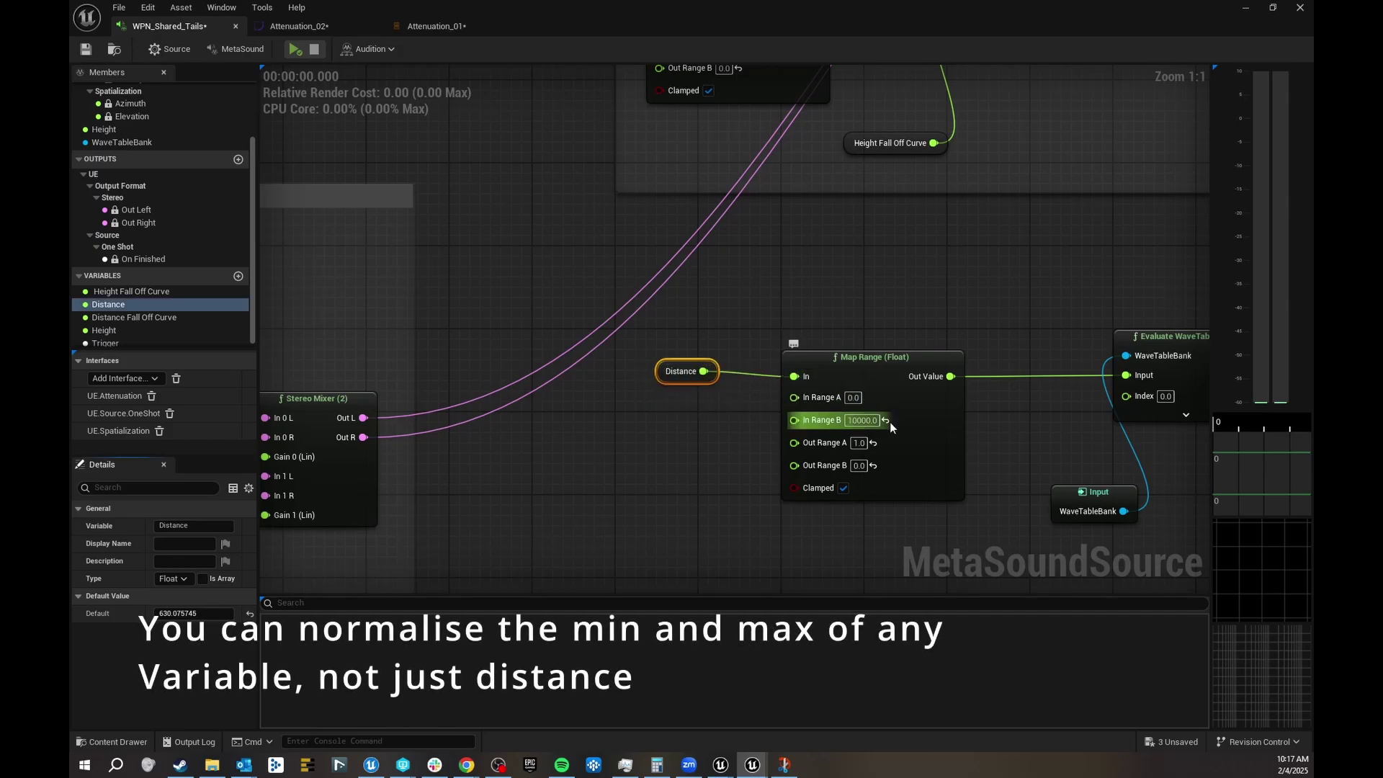
Step: Straighten the connections between the lower Distance, Map Range (Float) and Evaluate WaveTableBank nodes
right_click_drag(713, 390, 715, 307)
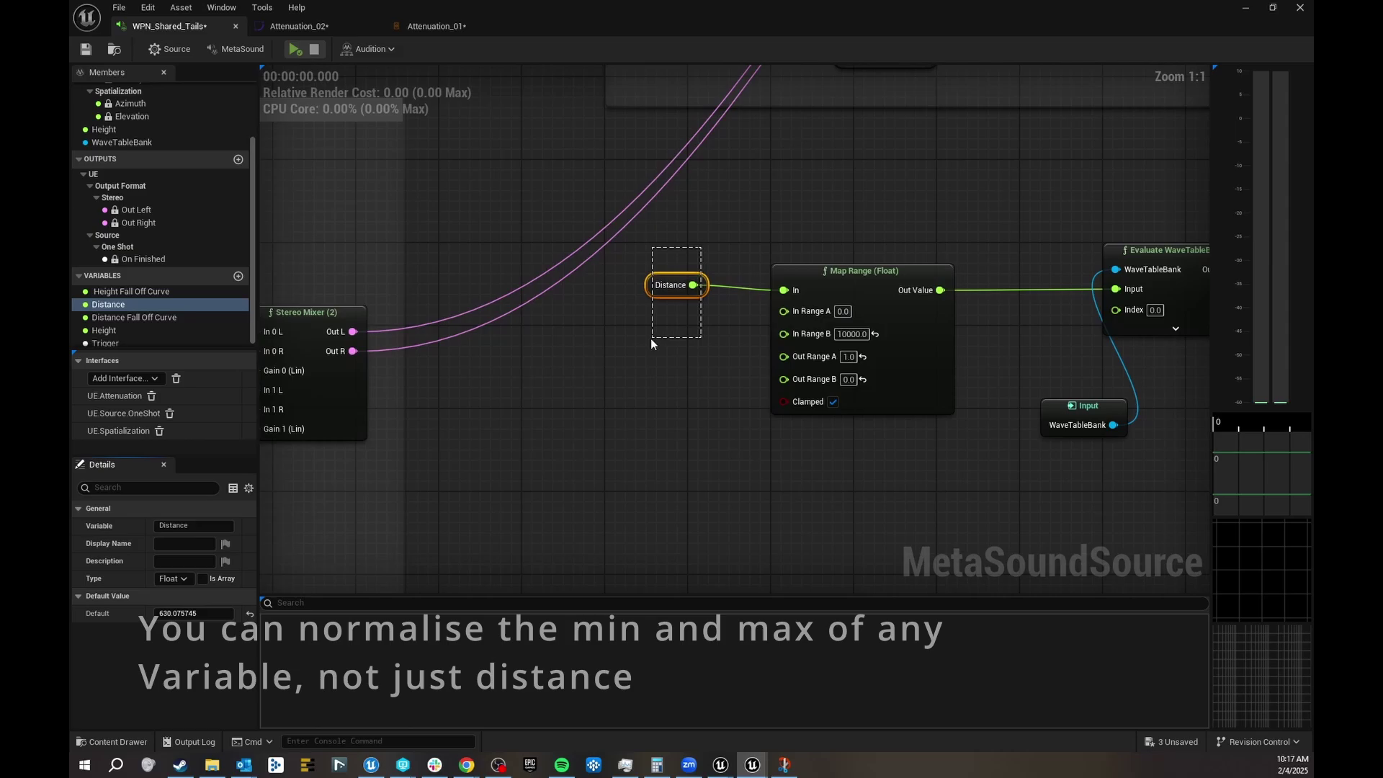
right_click_drag(925, 237, 797, 234)
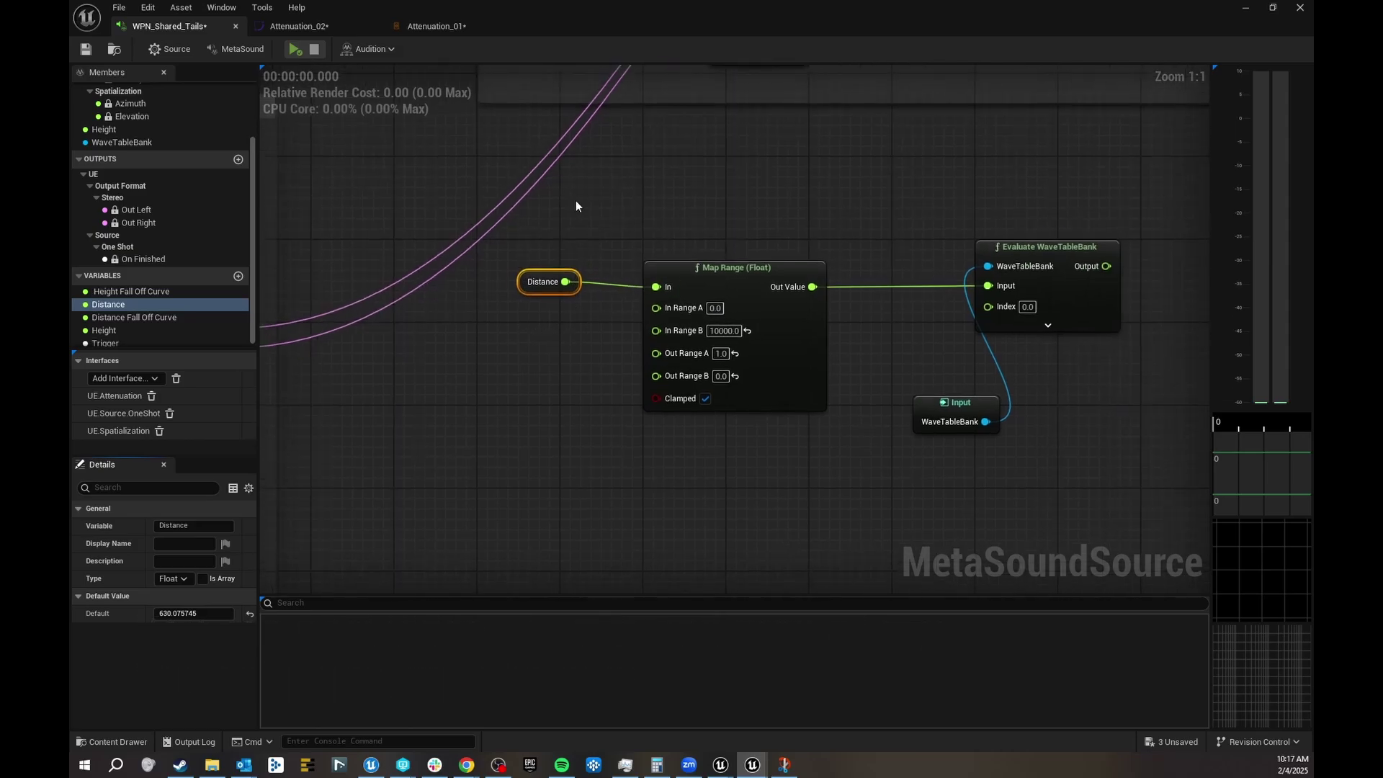
right_click_drag(584, 202, 648, 401)
right_click_drag(827, 175, 821, 222)
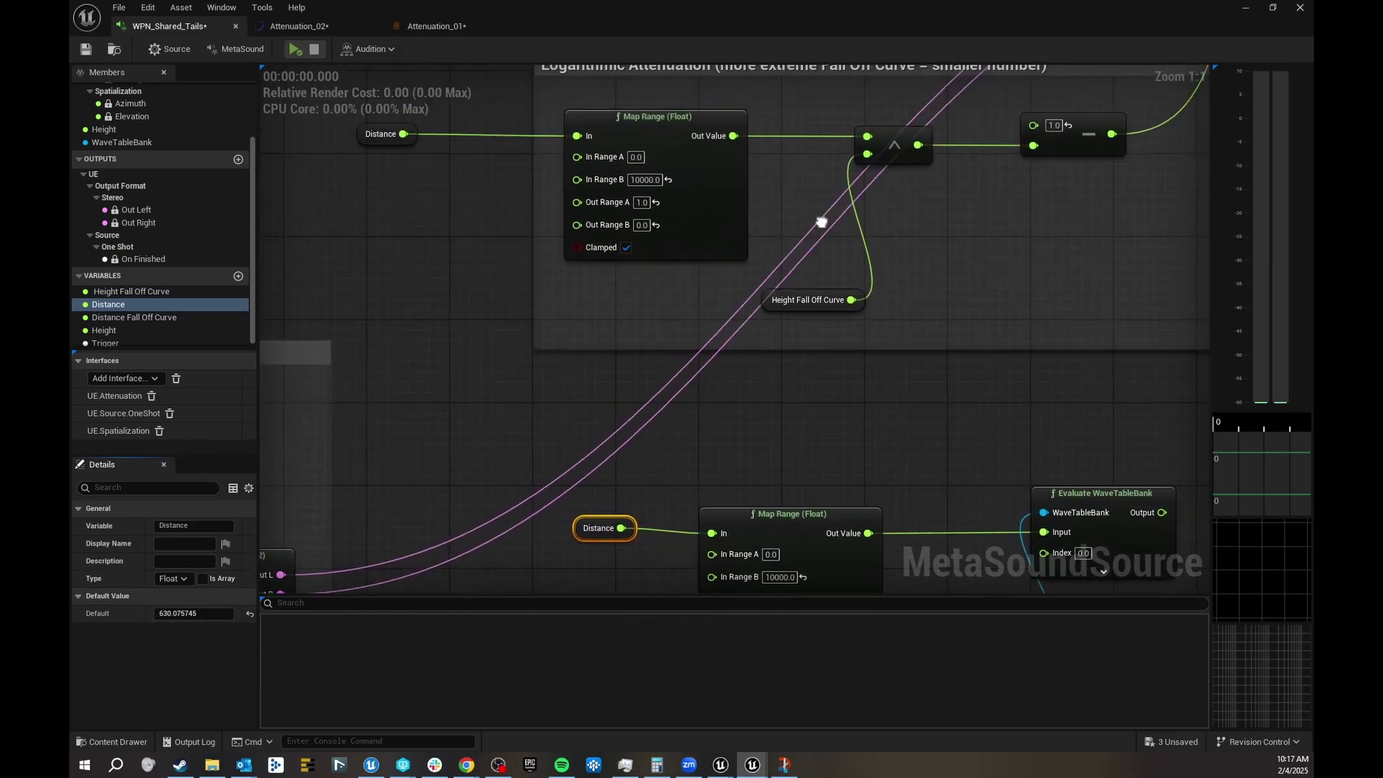
right_click_drag(749, 408, 713, 311)
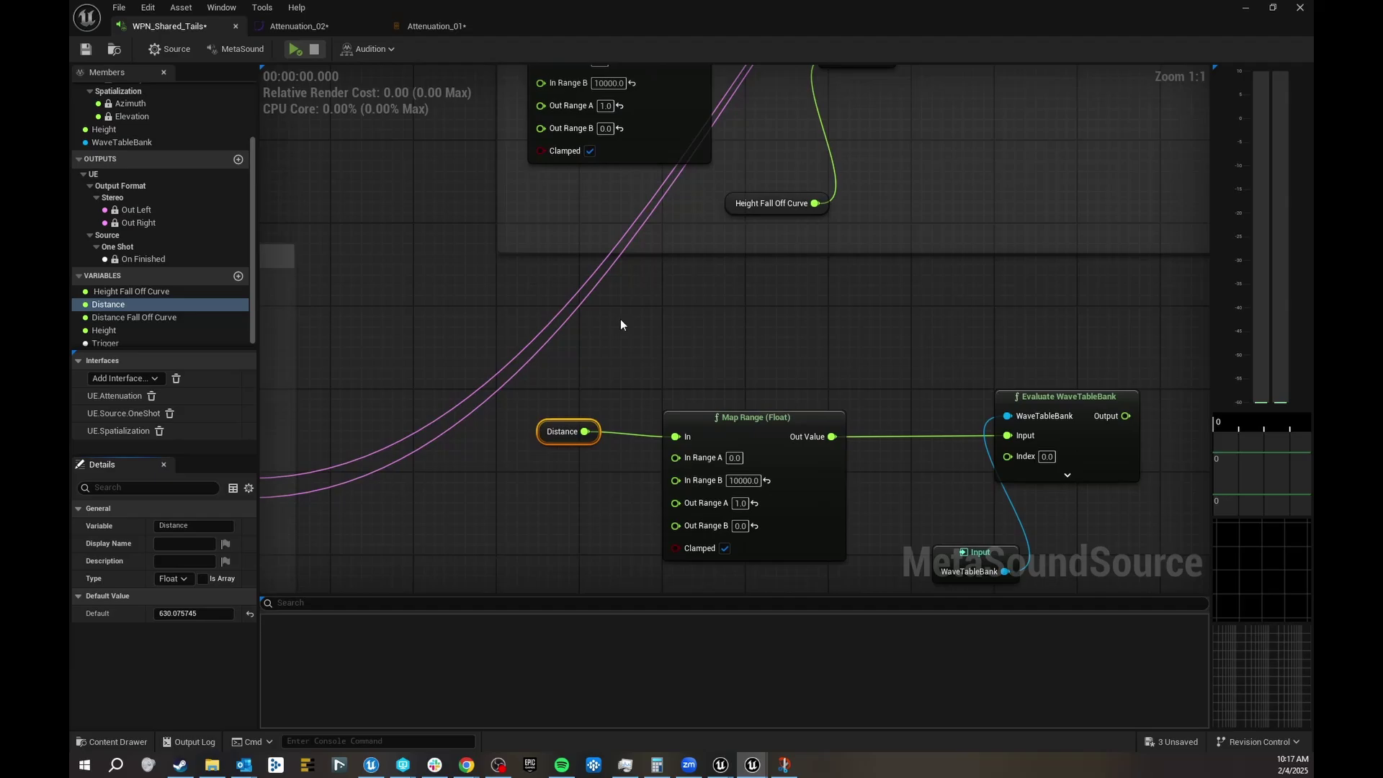
right_click_drag(621, 324, 701, 393)
left_click_drag(643, 404, 852, 439)
right_click_drag(876, 397, 879, 266)
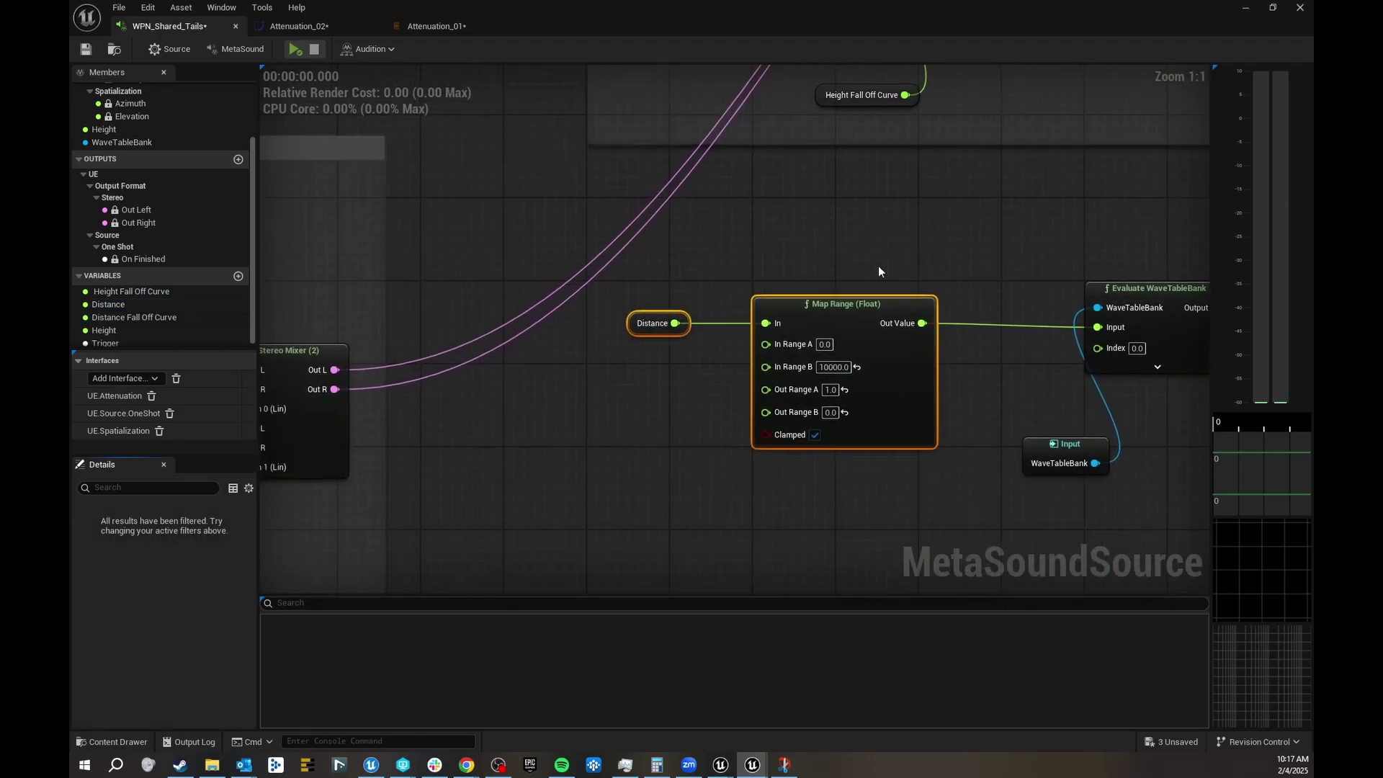
right_click_drag(931, 229, 833, 236)
left_click_drag(560, 243, 1083, 323)
key("q")
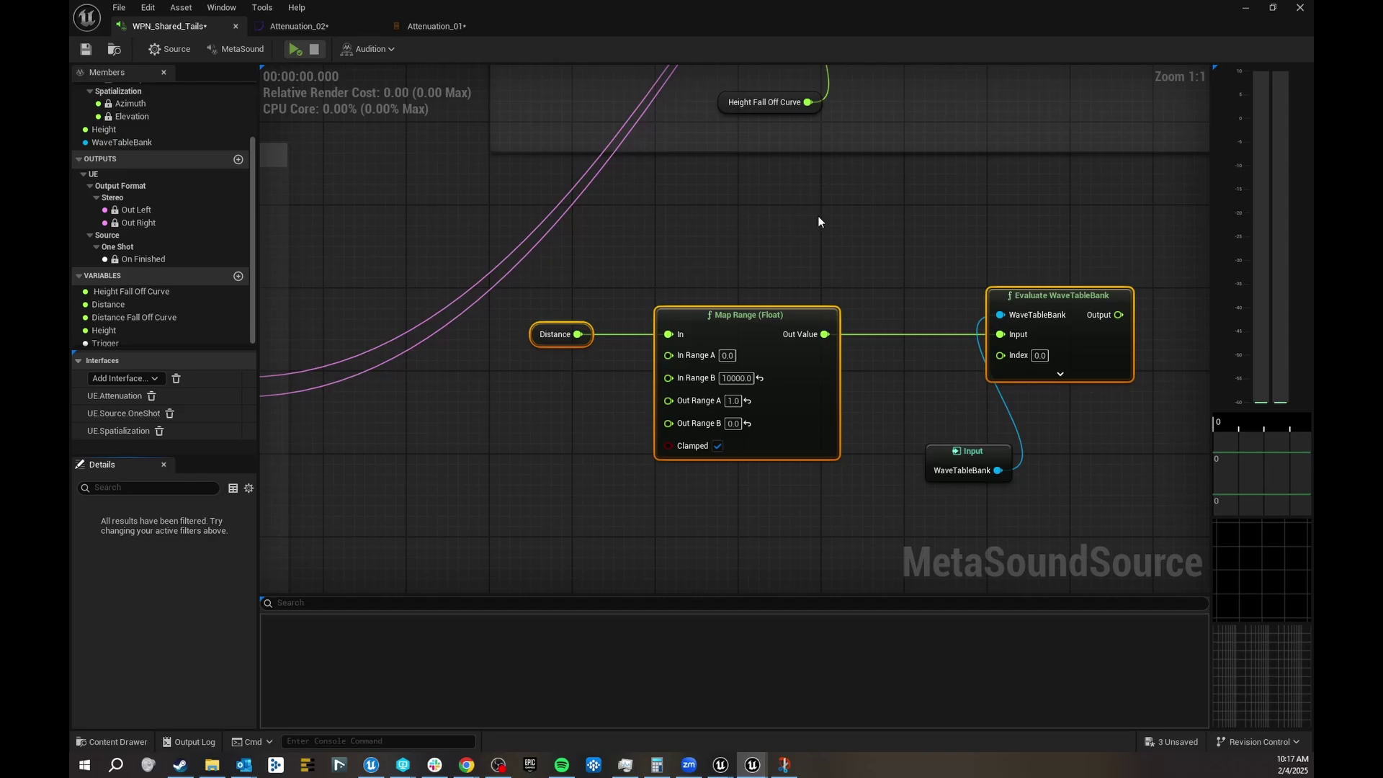
Step: Move the WaveTableBank input node farther down and away from the Evaluate WaveTableBank node
right_click_drag(971, 251, 738, 244)
left_click_drag(904, 194, 842, 291)
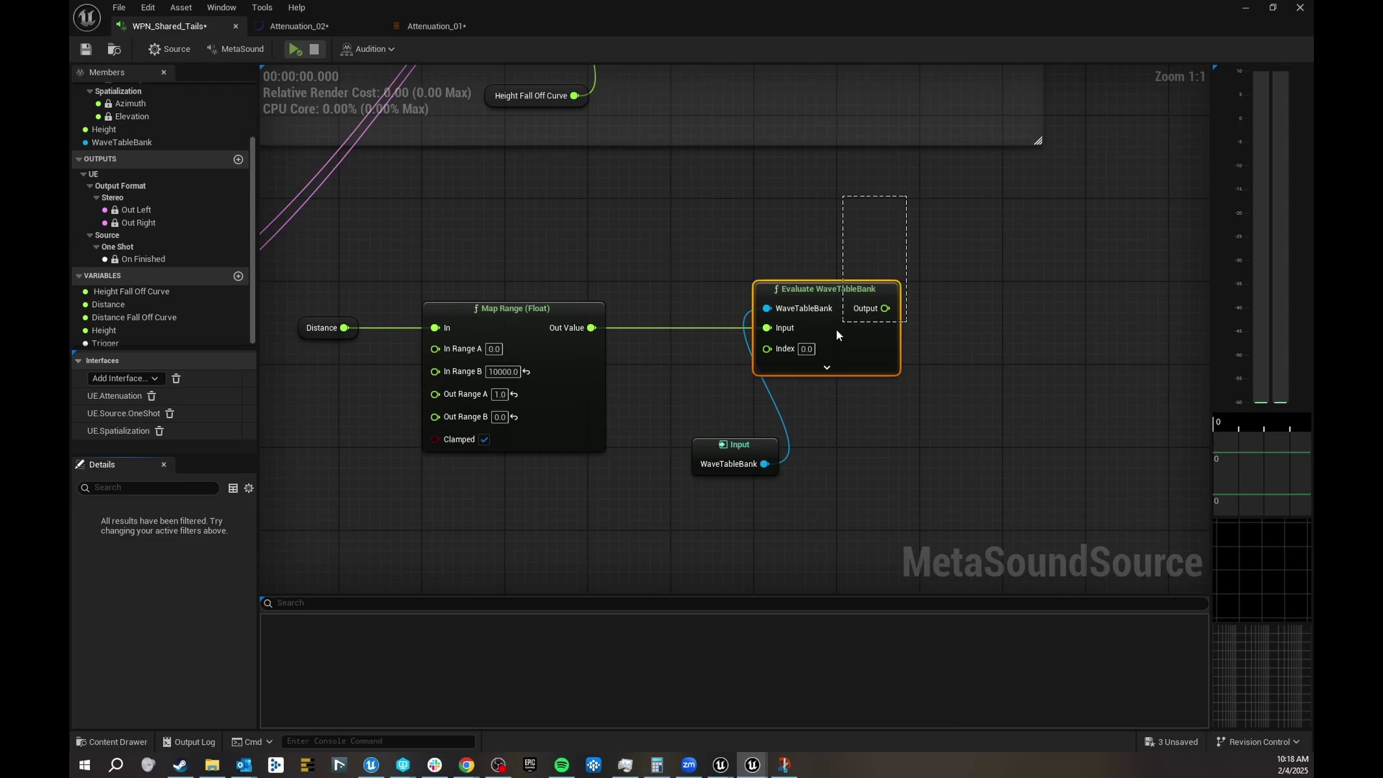
left_click_drag(843, 292, 782, 284)
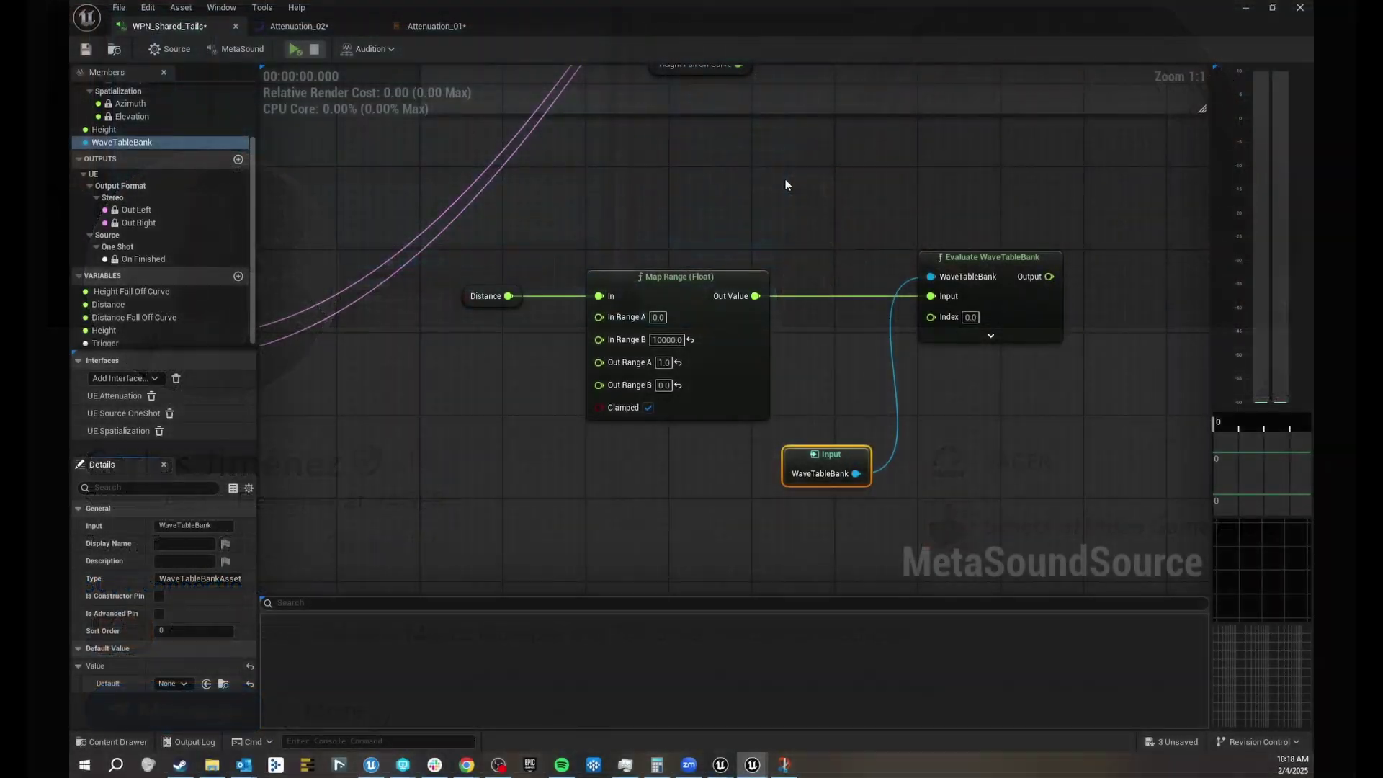
right_click_drag(895, 220, 897, 150)
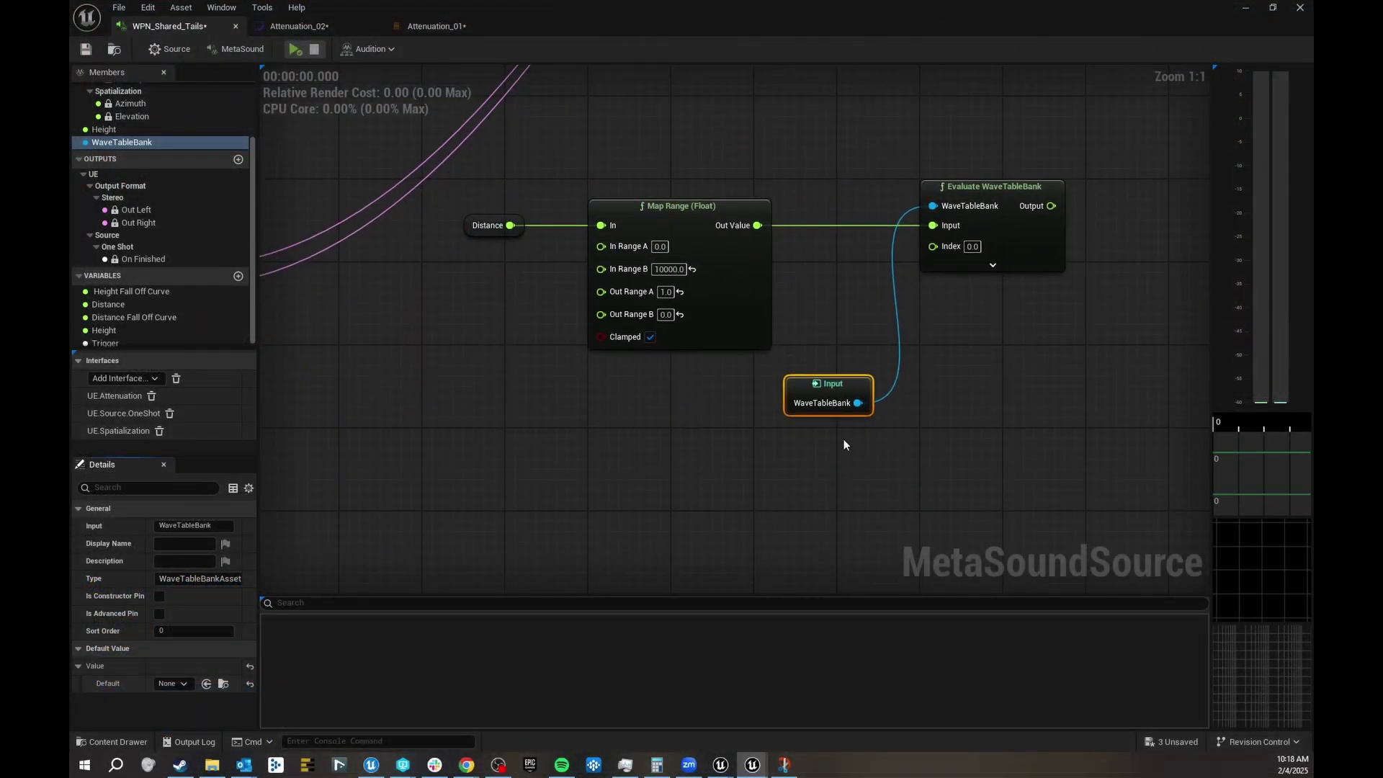
Step: Disconnect the WaveTableBank and Input pins of the Evaluate WaveTableBank node
left_click(932, 206, "alt")
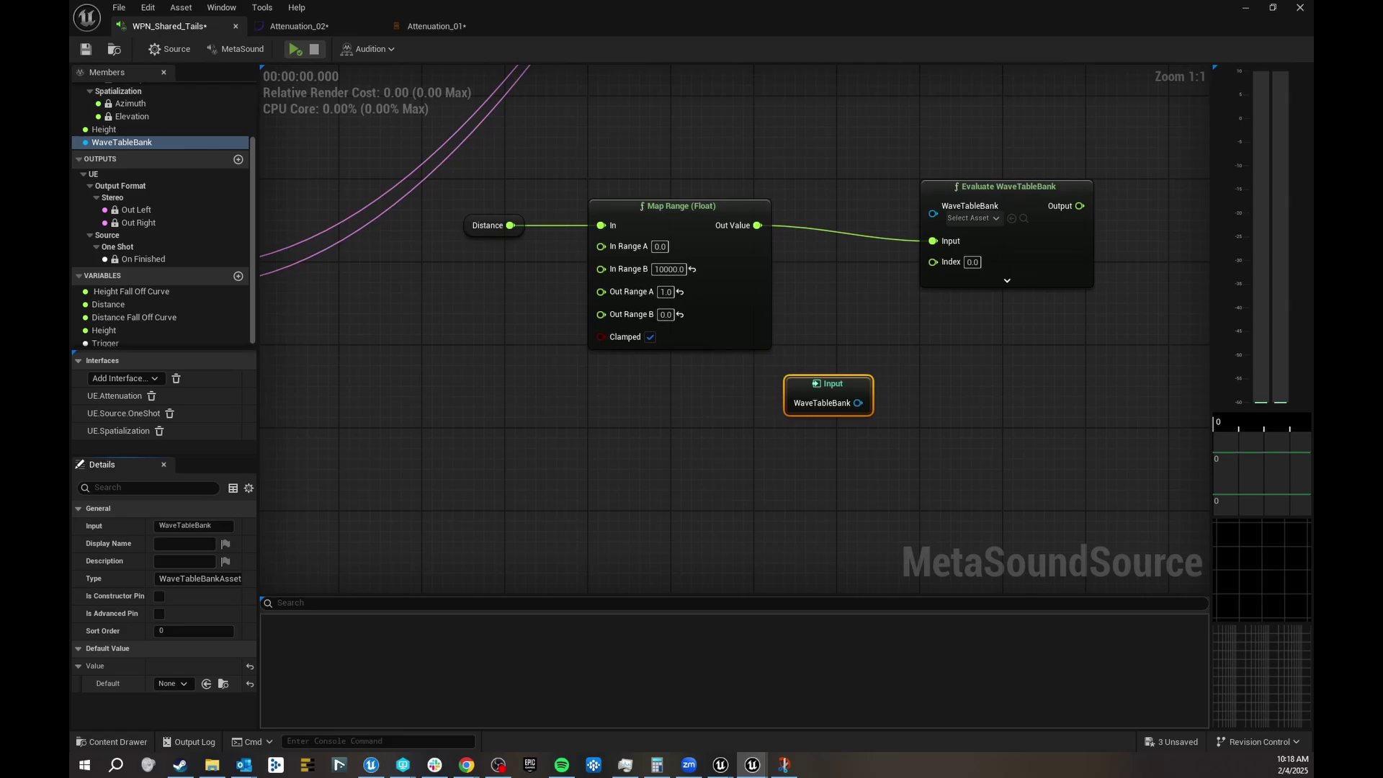
right_click_drag(979, 175, 851, 281)
left_click(891, 331)
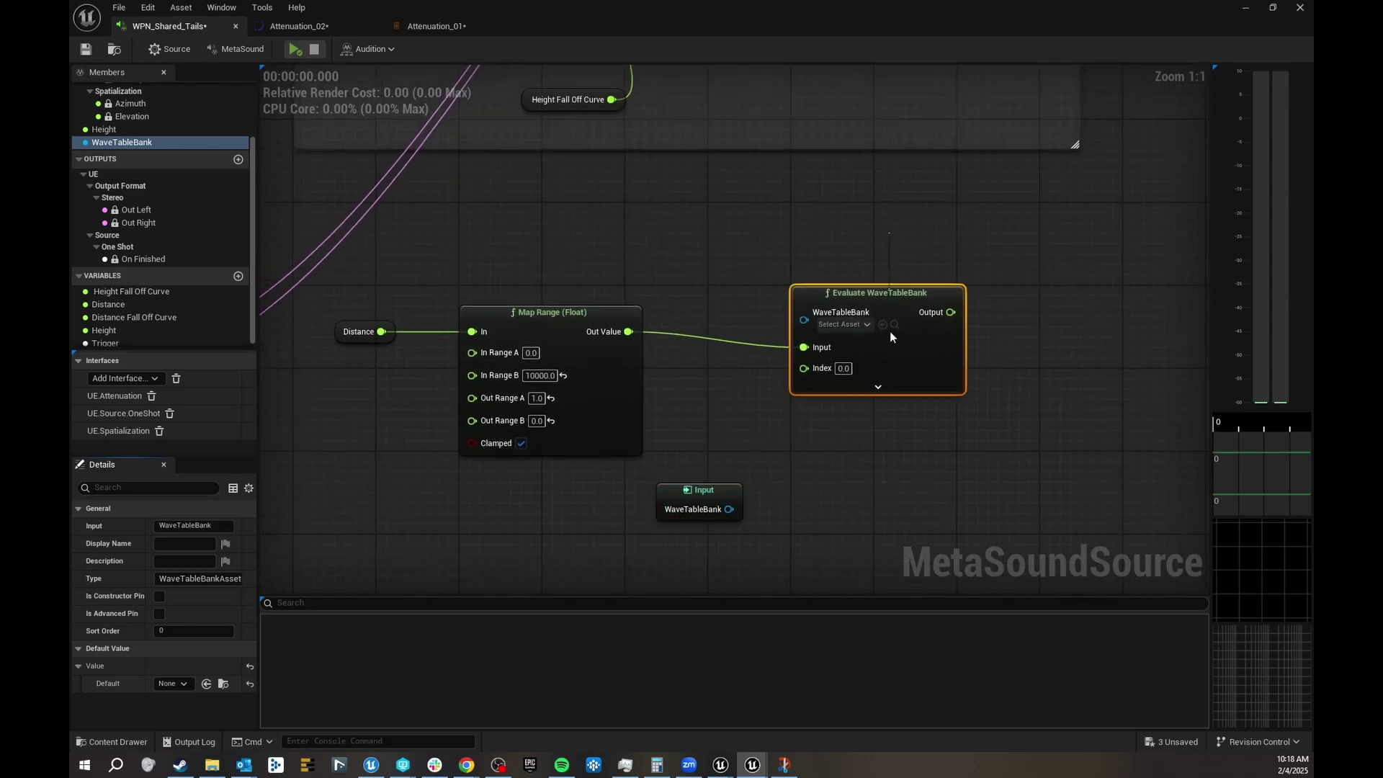
left_click(804, 347, "alt")
left_click(792, 289)
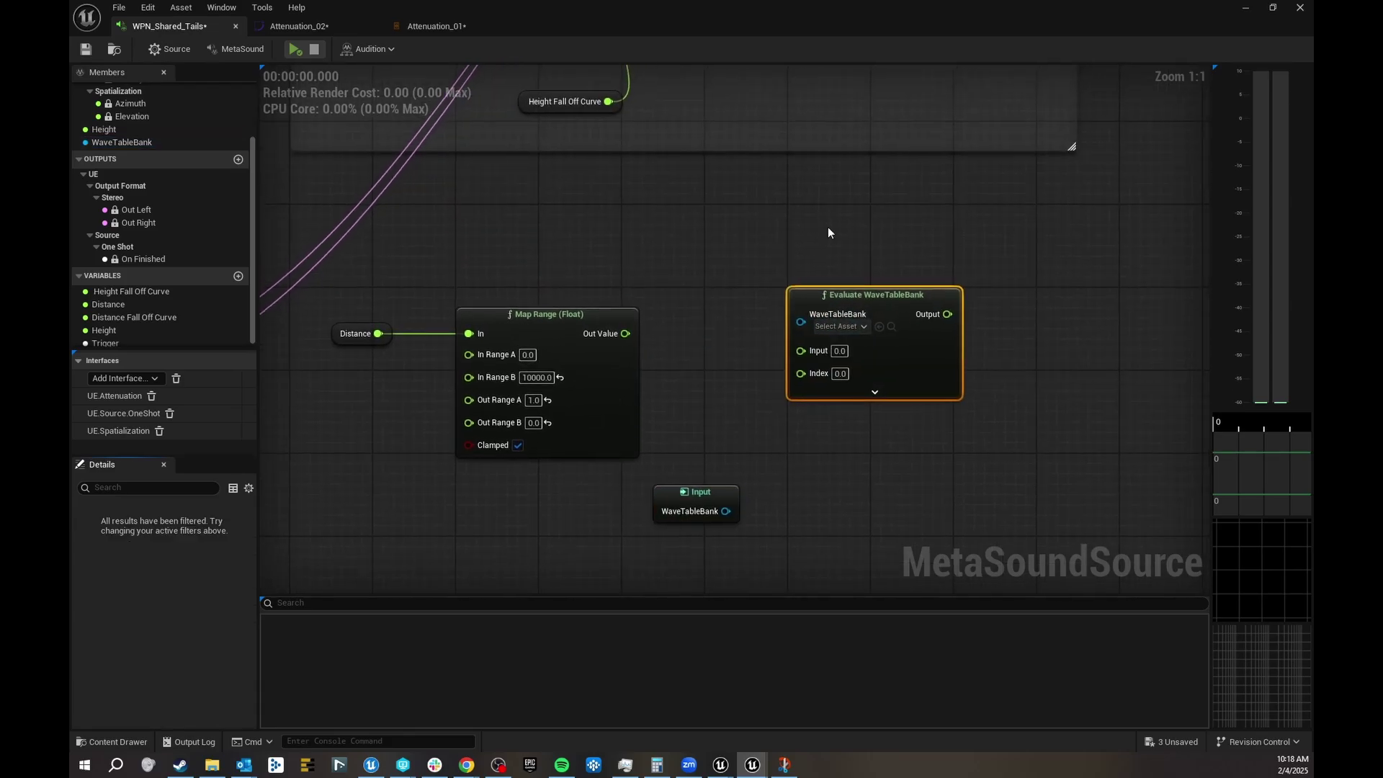
Step: Search the MetaSound node classes for "evaluate wave table" to locate the Evaluate WaveTableBank function
right_click(880, 180)
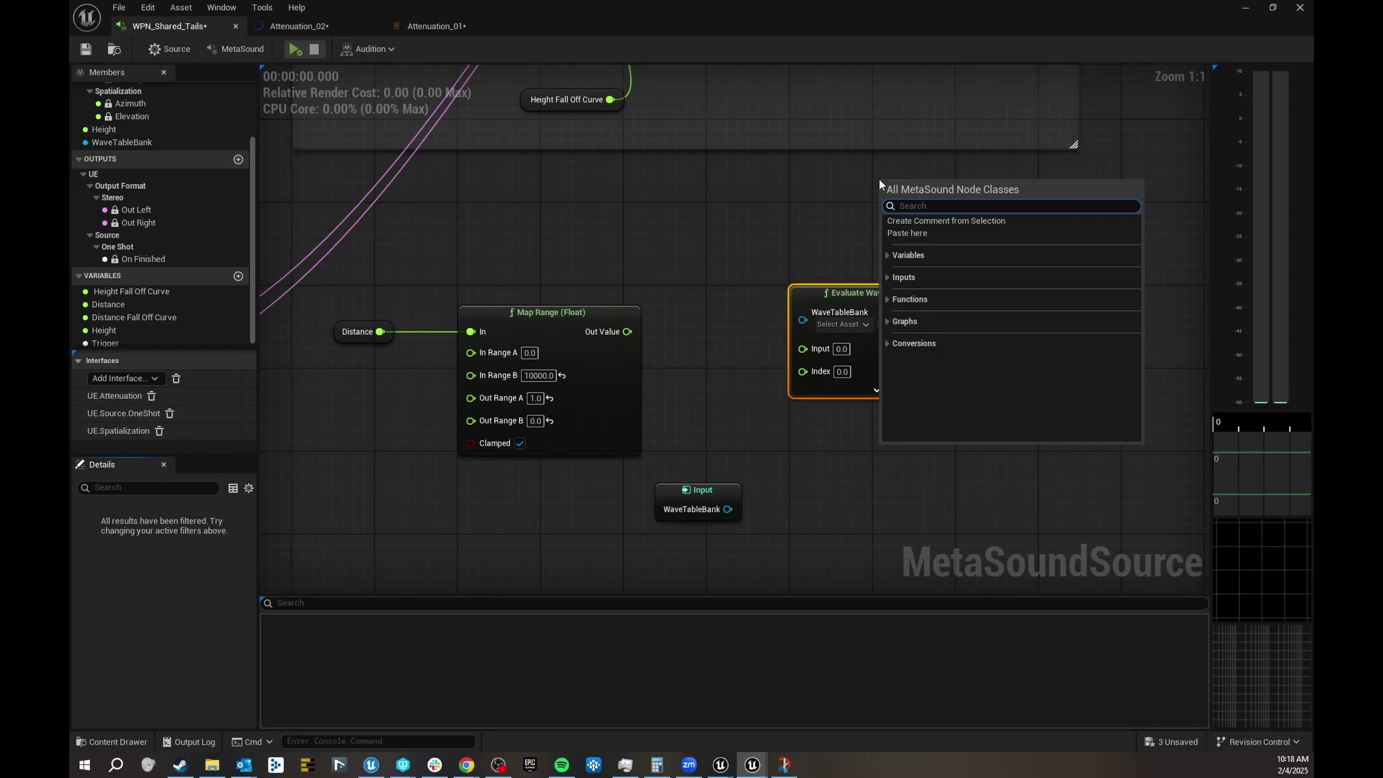
type("wave table")
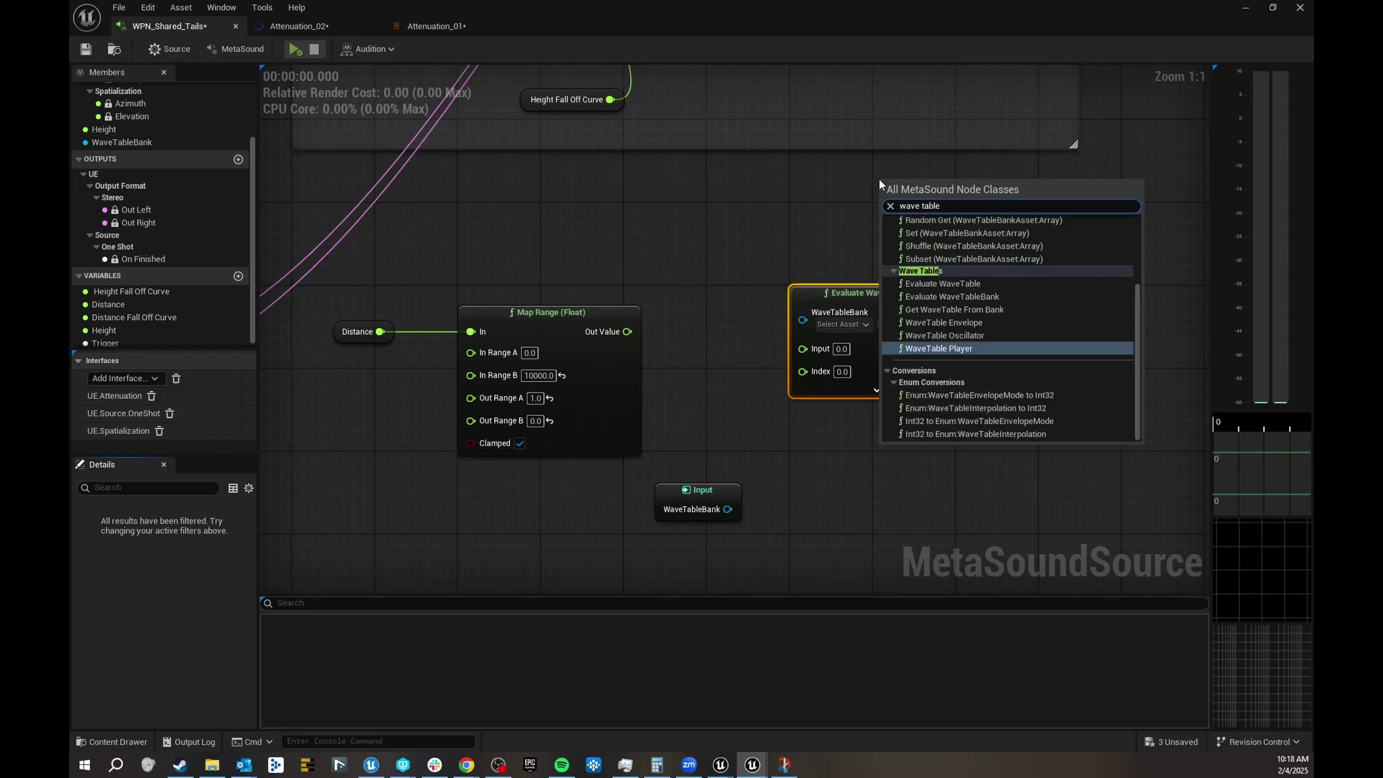
type("eval")
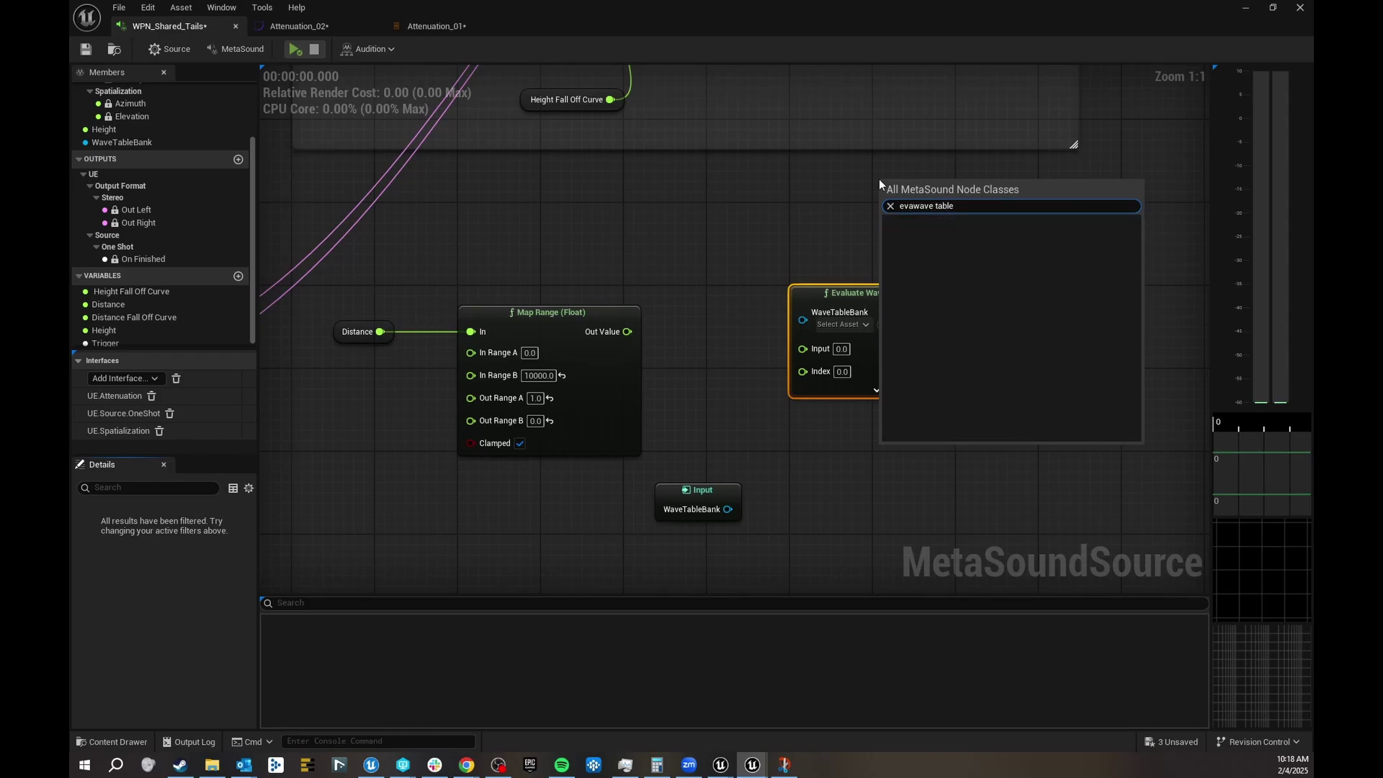
type("uate")
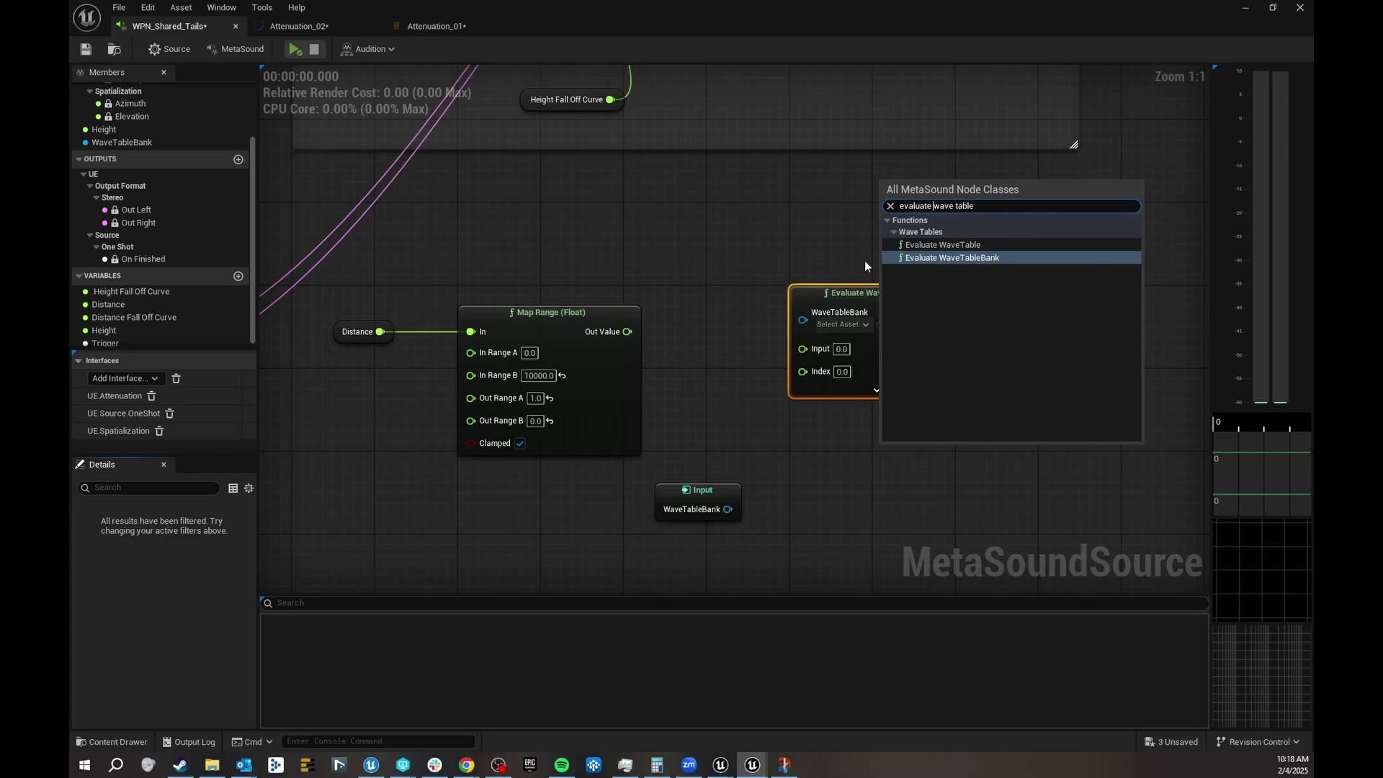
left_click(762, 264)
Step: Connect the lower Map Range (Float) Out Value to the Input pin of Evaluate WaveTableBank and shift that node slightly toward Map Range
left_click_drag(626, 332, 802, 351)
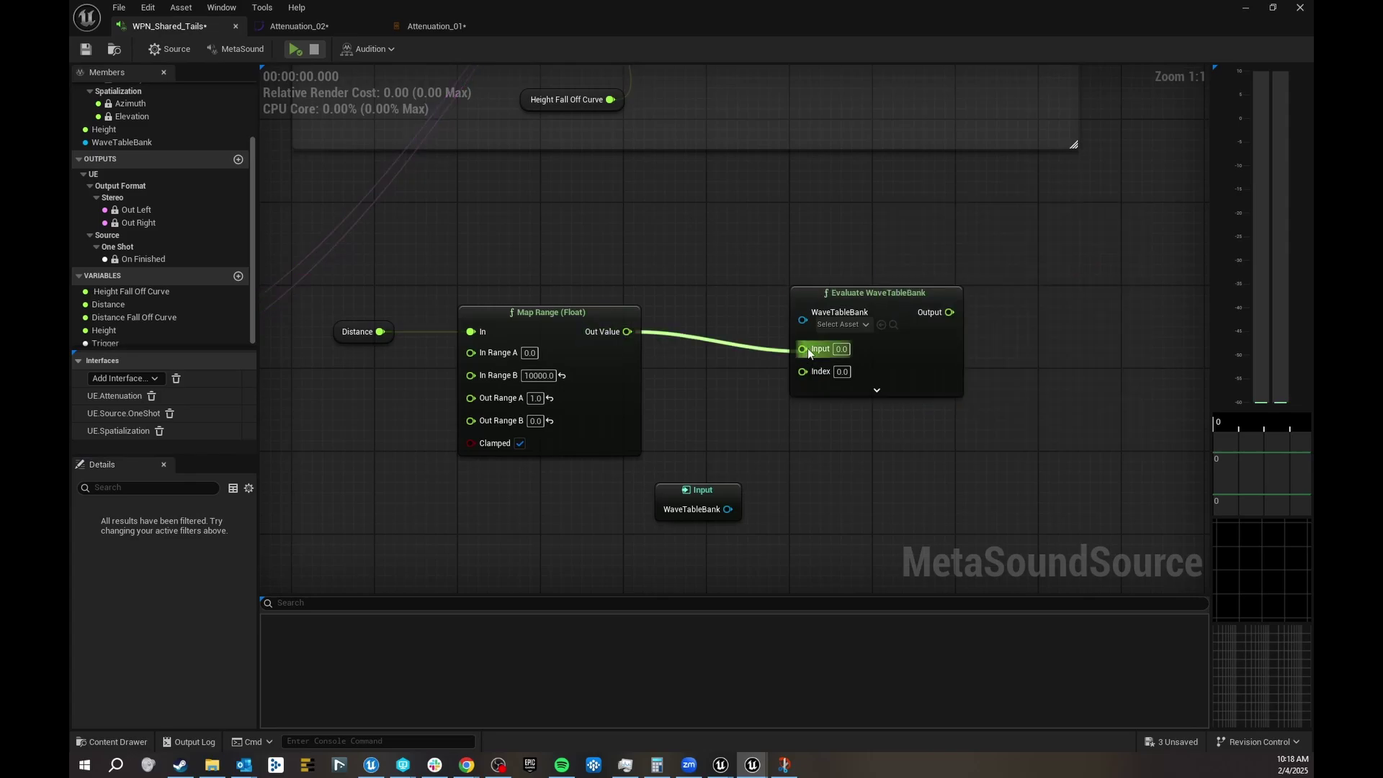
left_click_drag(906, 335, 826, 291)
Step: Replace the WaveTableBank graph input with a new one promoted from the Evaluate WaveTableBank node's WaveTableBank pin, placing its node below the connection
left_click(697, 497)
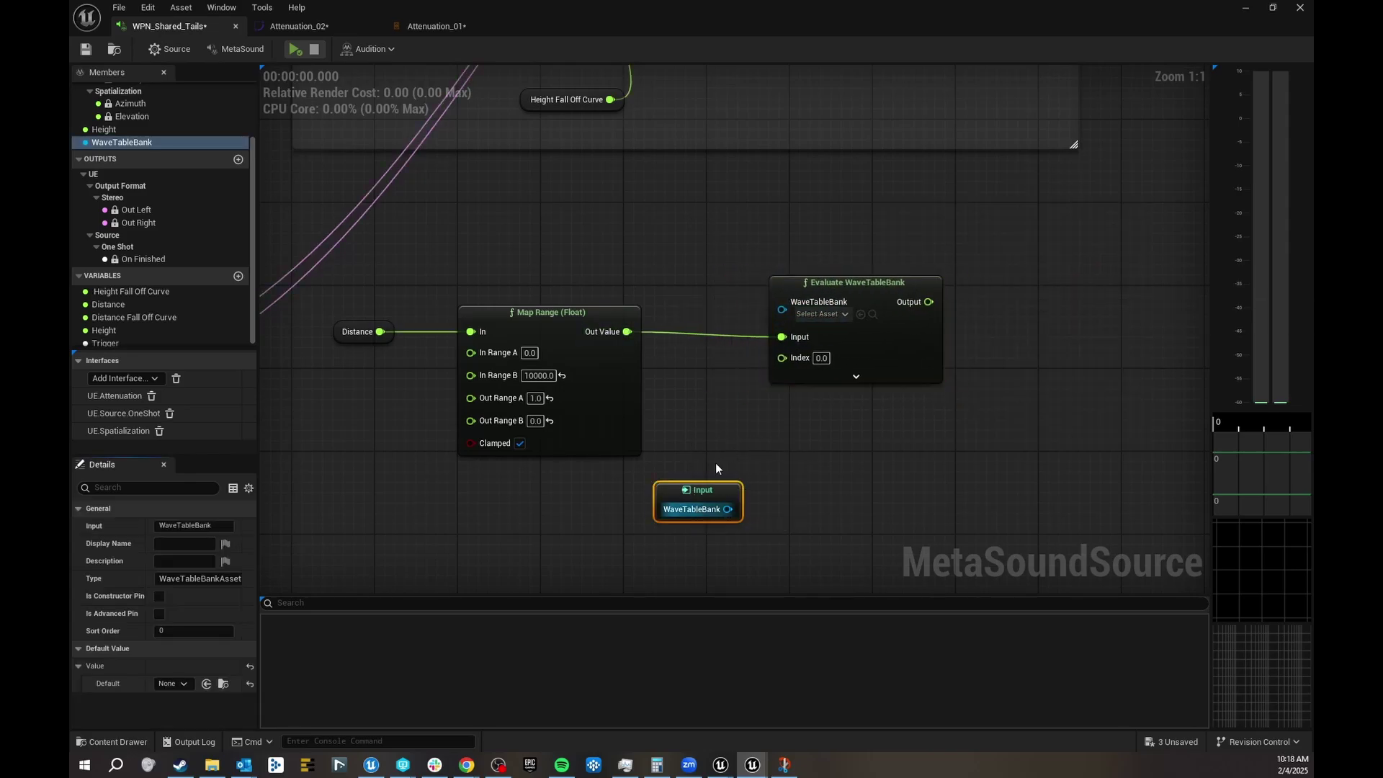
key("Delete")
right_click(782, 310)
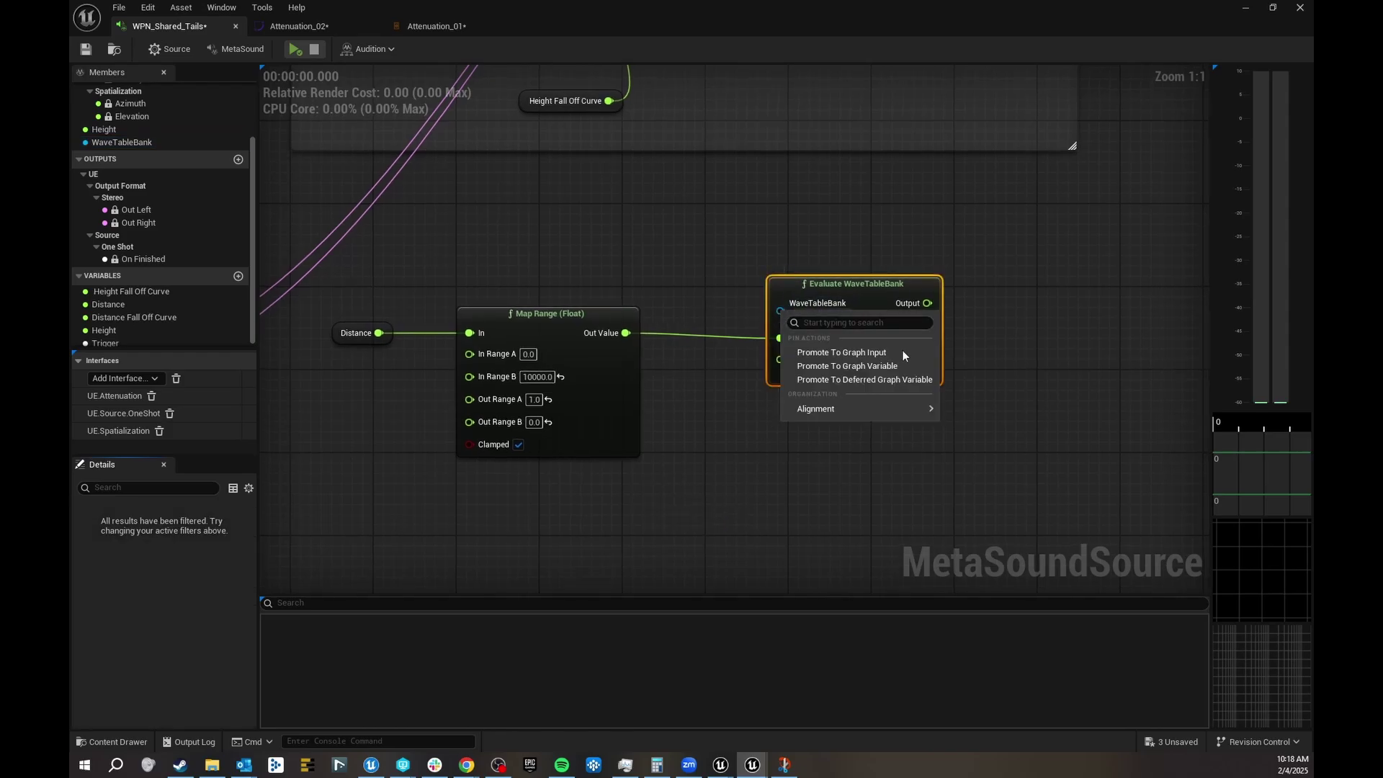
left_click(828, 353)
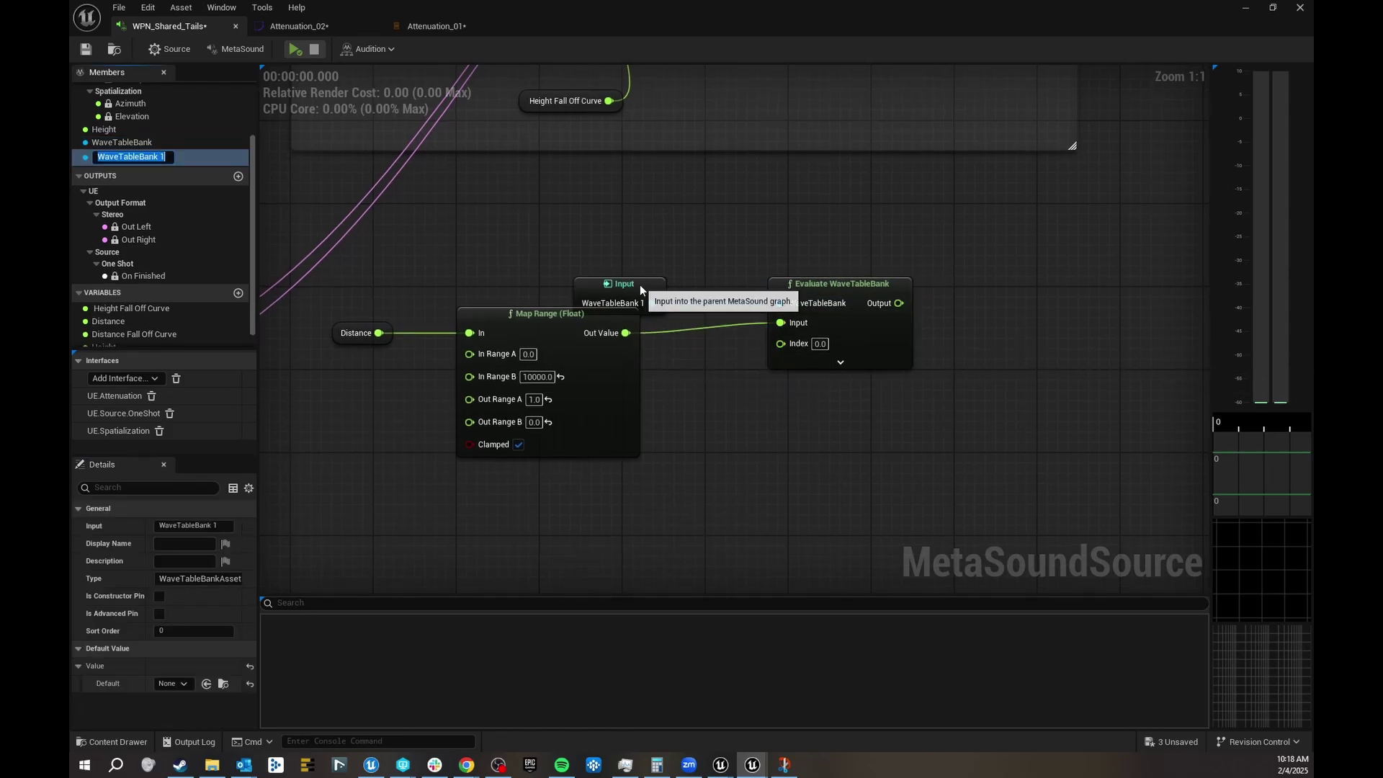
left_click_drag(660, 281, 719, 499)
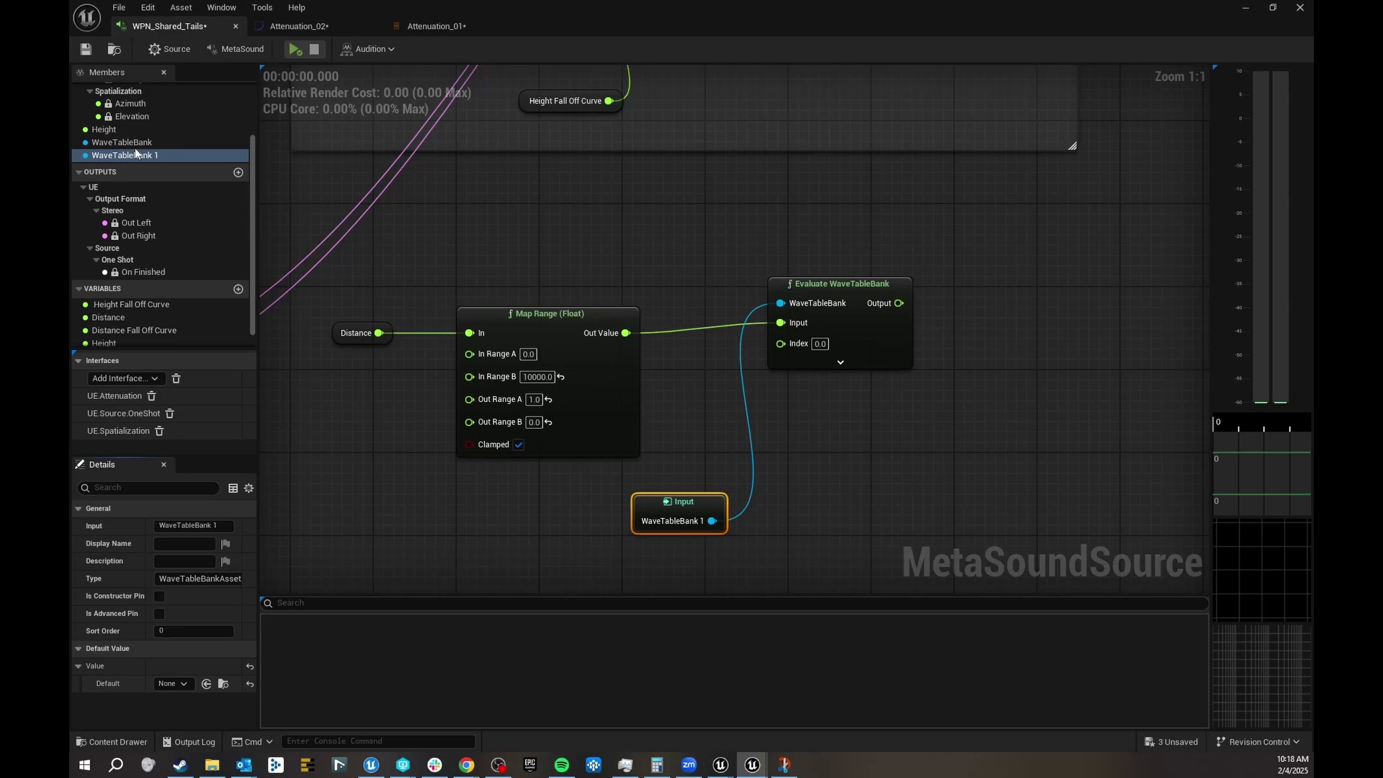
left_click(142, 141)
key("Delete")
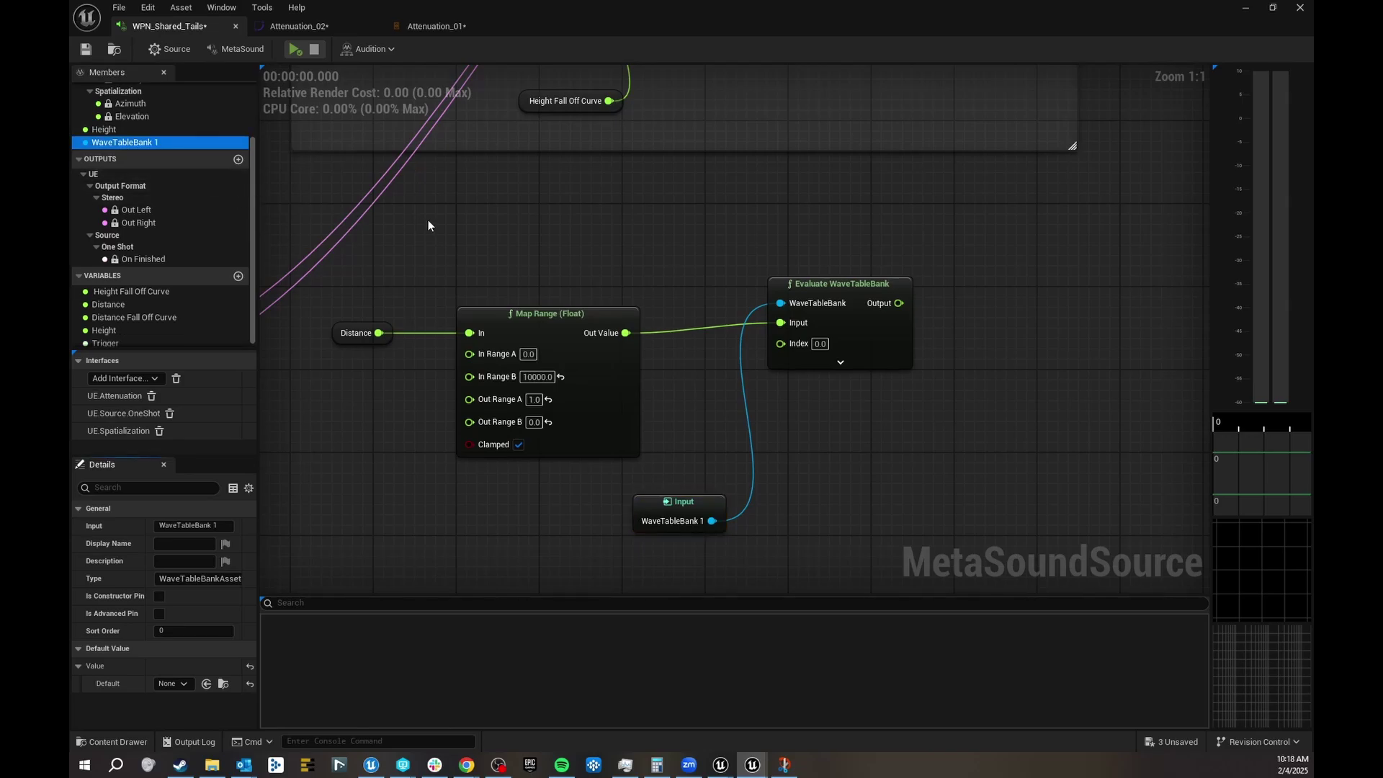
Step: Examine the assets offered as the default value of the WaveTableBank 1 input, leaving the default at None
left_click(659, 502)
left_click(173, 683)
left_click(97, 680)
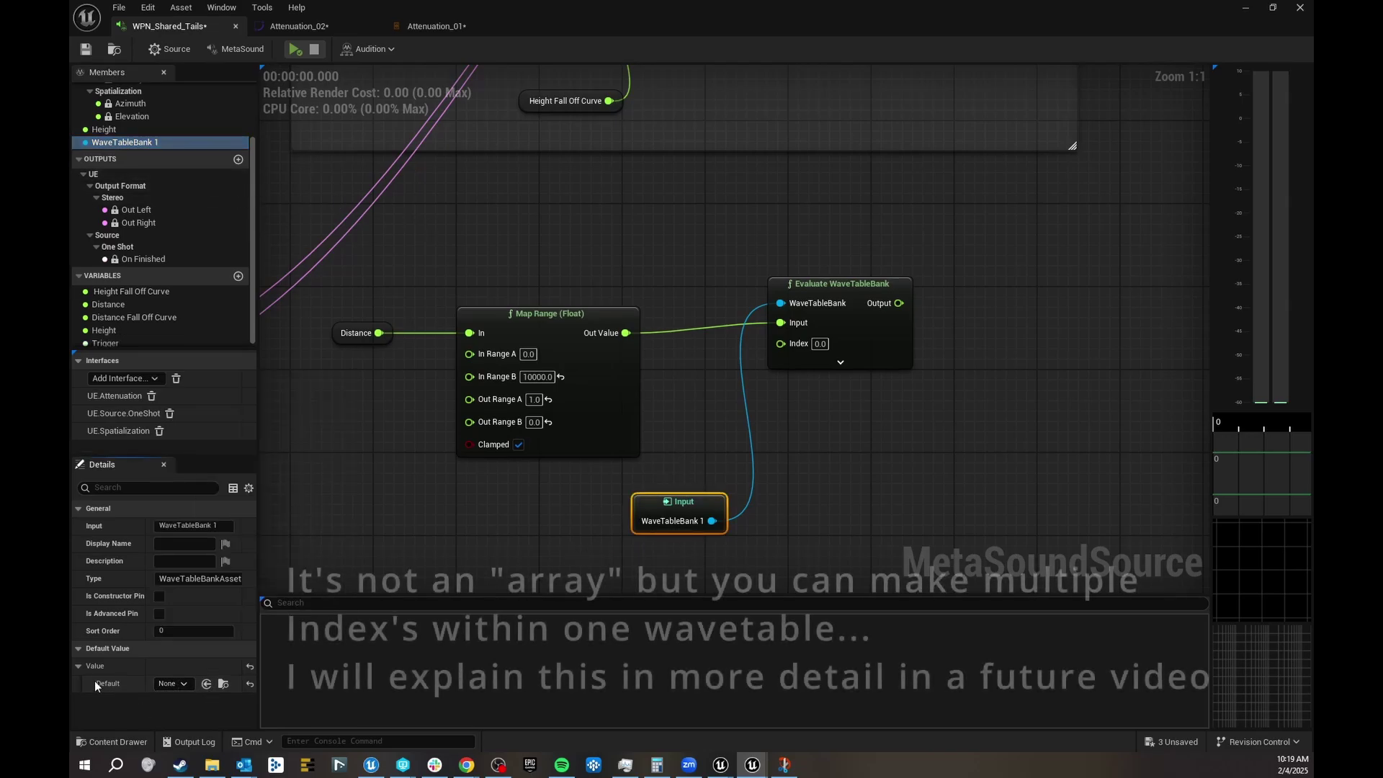
left_click(171, 682)
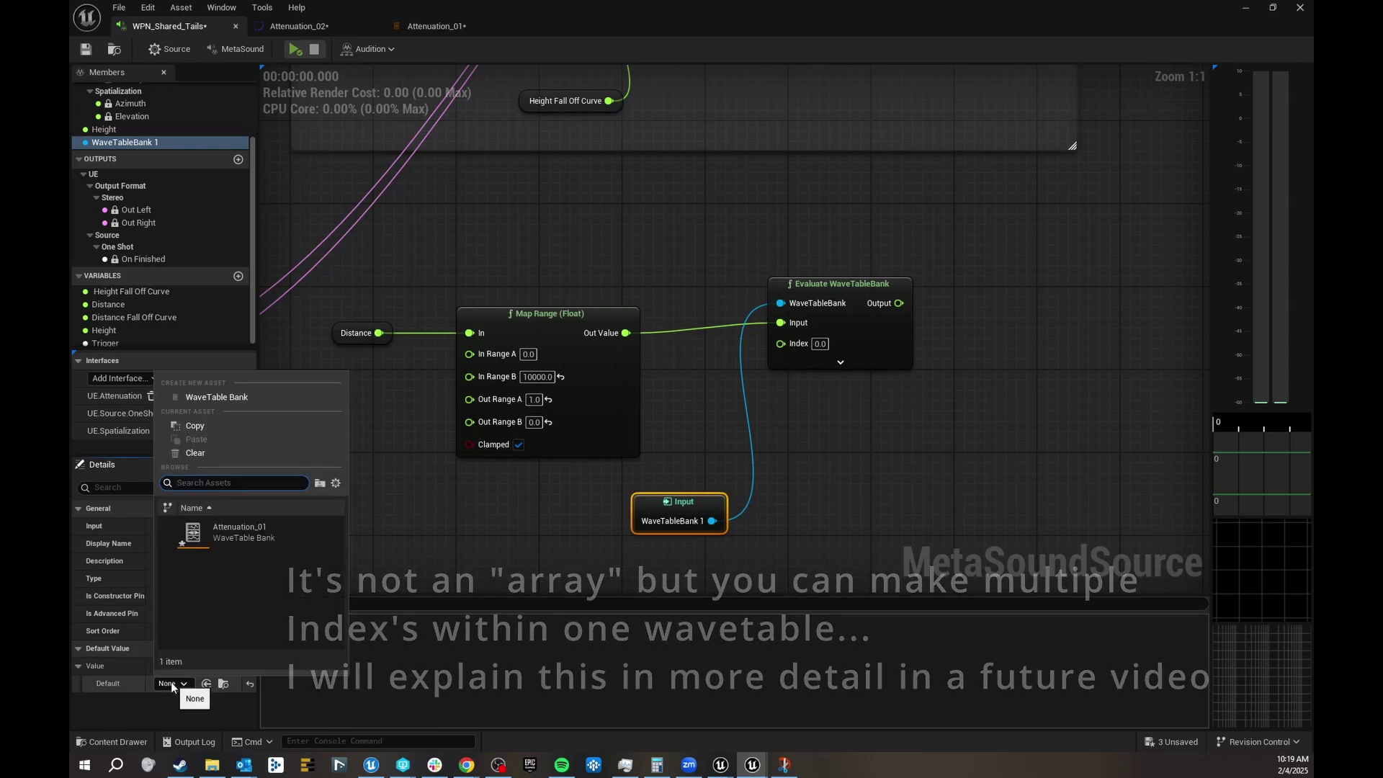
left_click(409, 518)
Step: In the level editor's WPN_Tails folder, search the asset creation options for "wave" to find the WaveTable Bank type
left_click_drag(722, 7, 1382, 144)
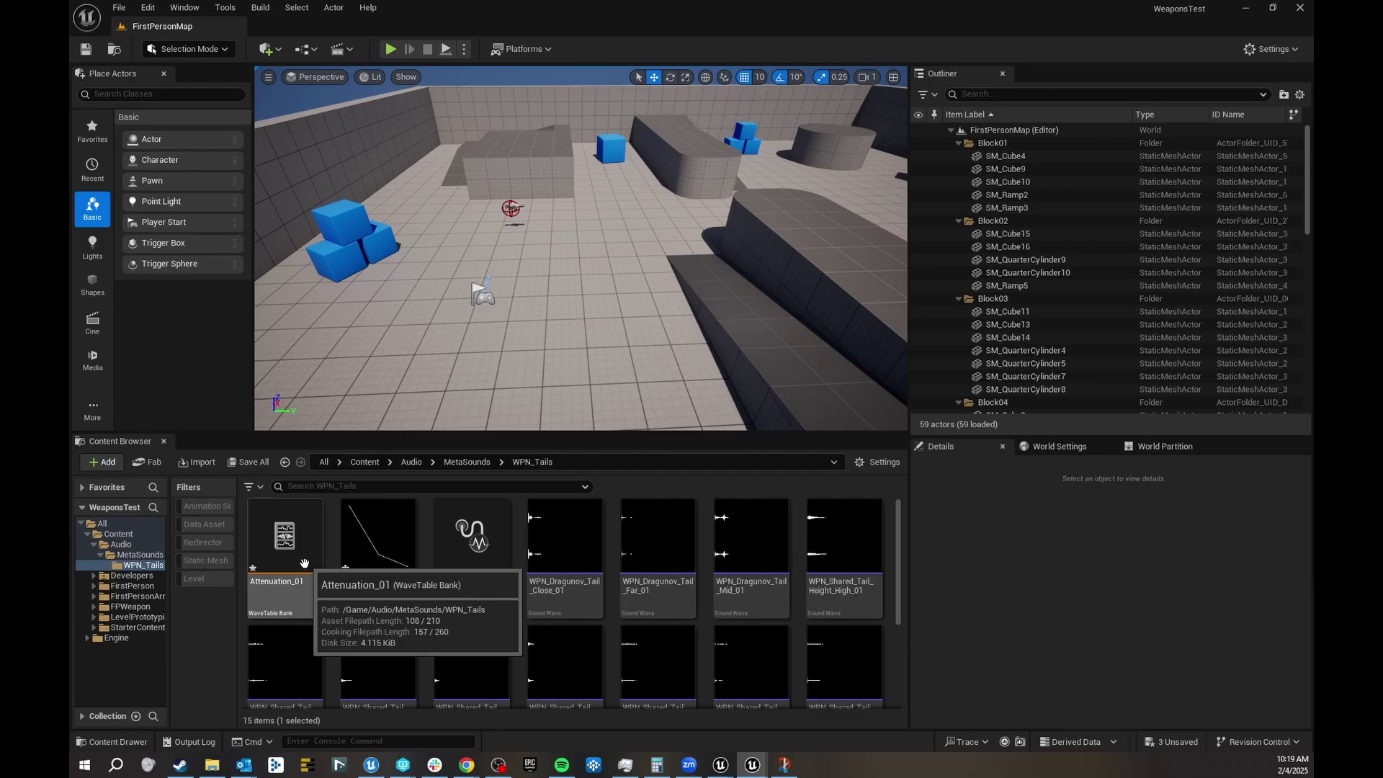
scroll(304, 564, "down", 2)
scroll(285, 540, "up", 1)
scroll(374, 601, "down", 2)
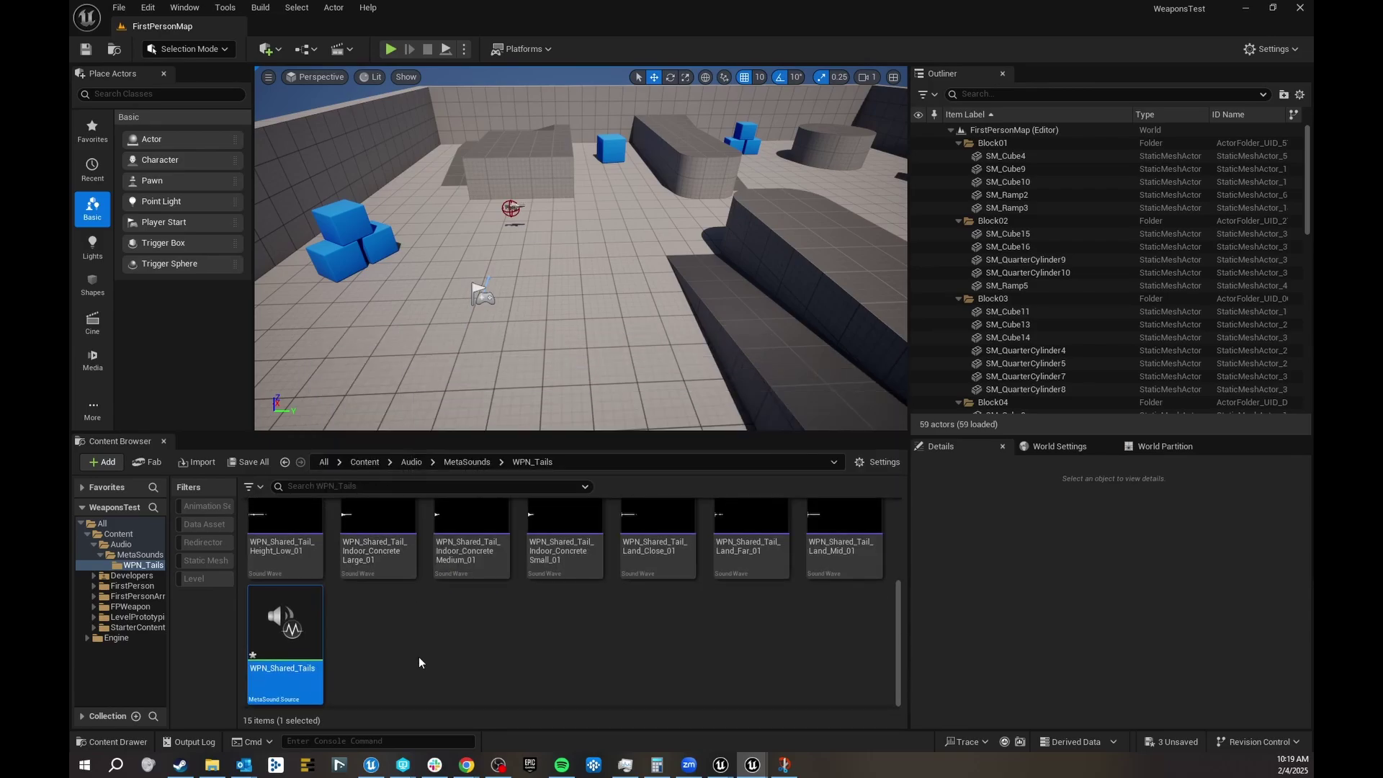
right_click(412, 650)
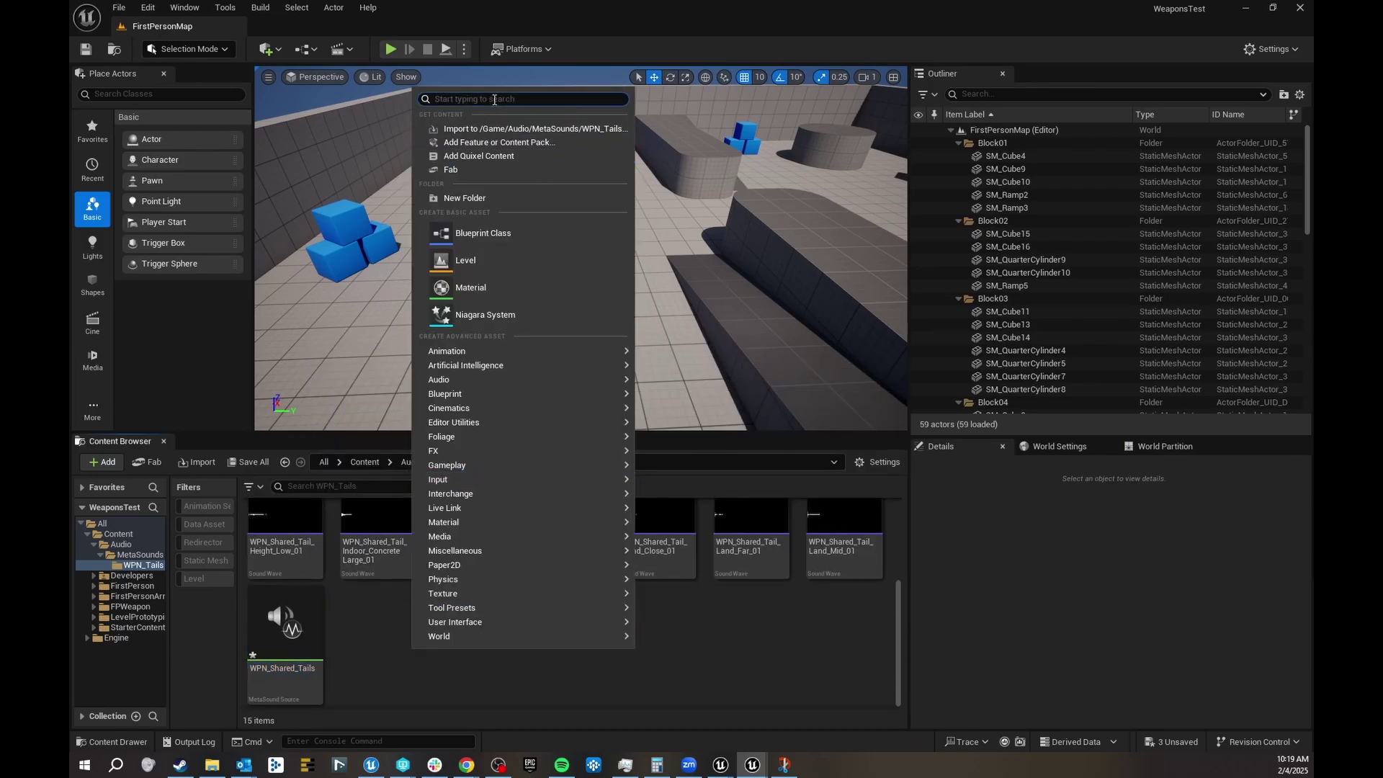
type("wave ta")
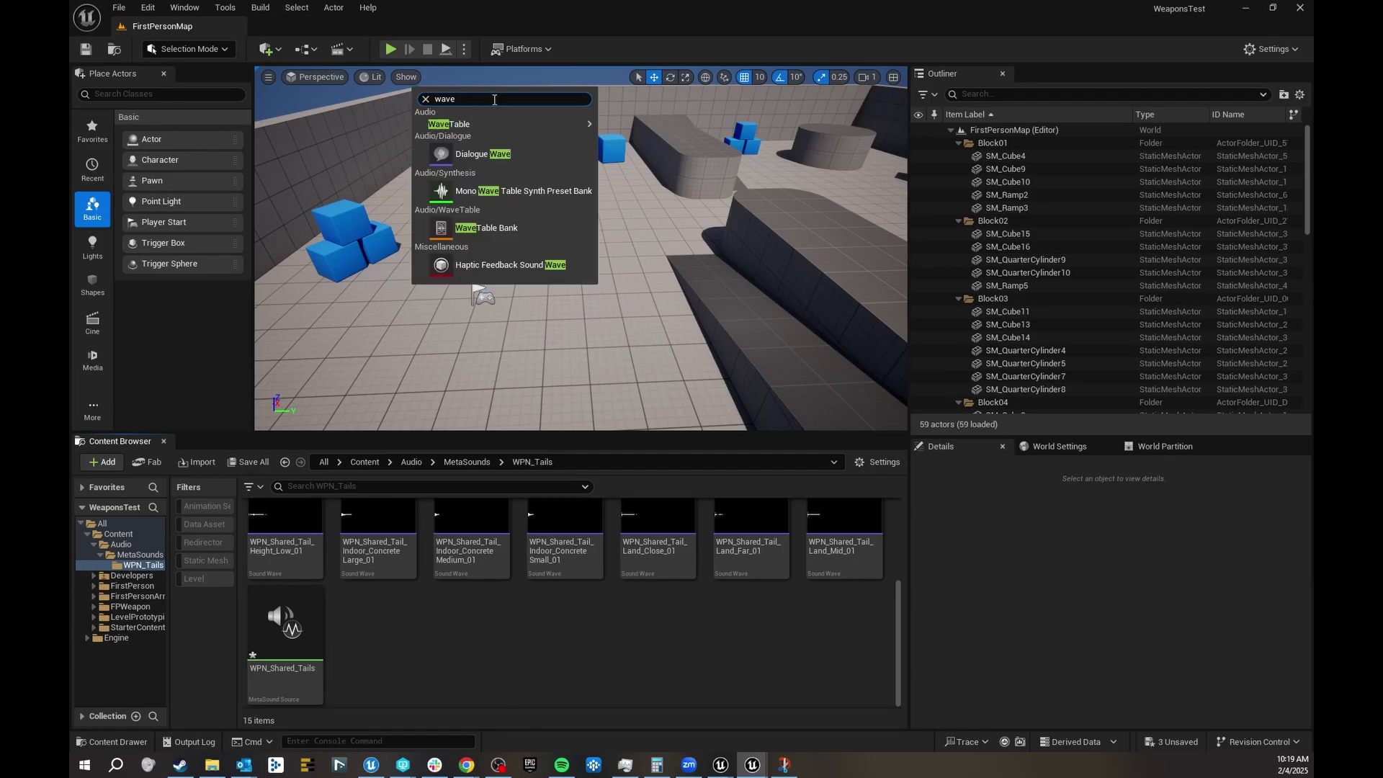
left_click(525, 226)
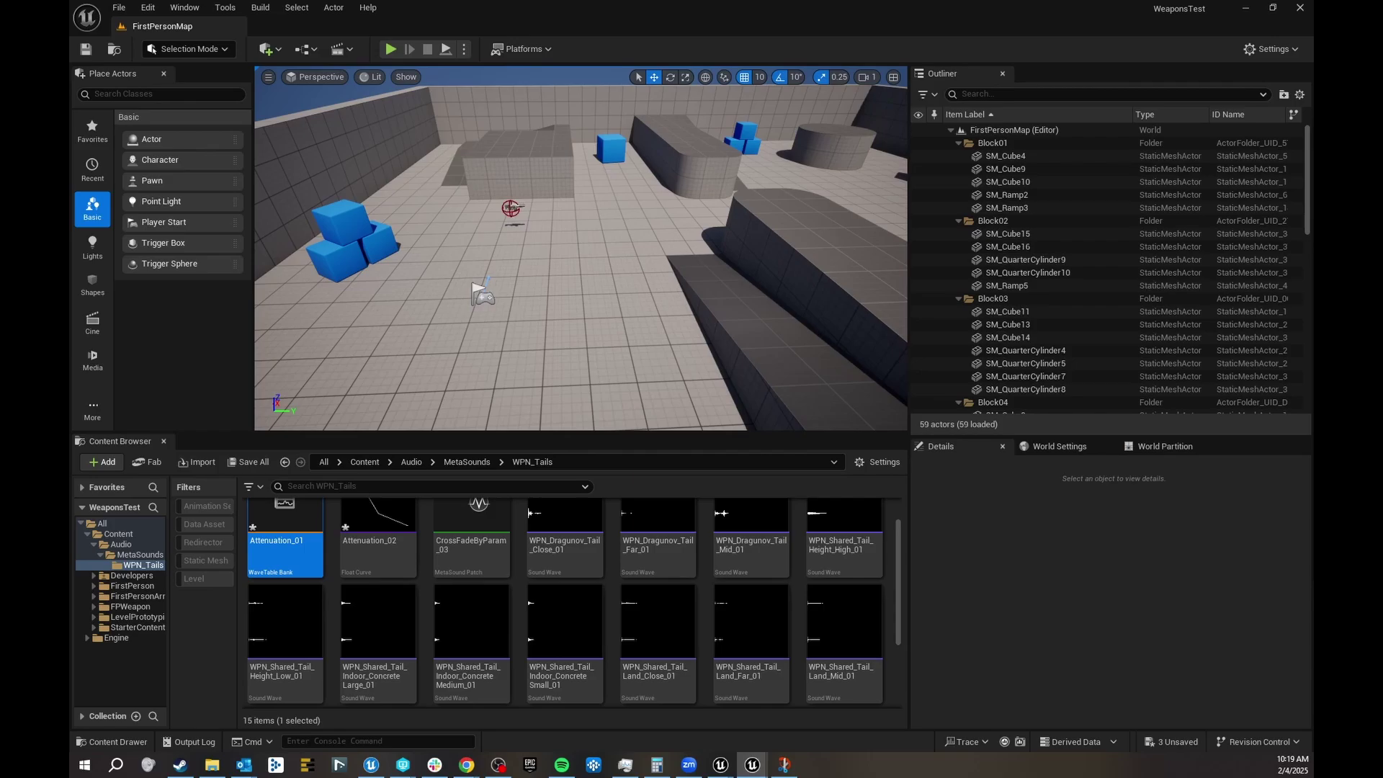
Step: Return to the Attenuation_01 wavetable bank editor and set its Resolution to 128
left_click_drag(1311, 317, 672, 14)
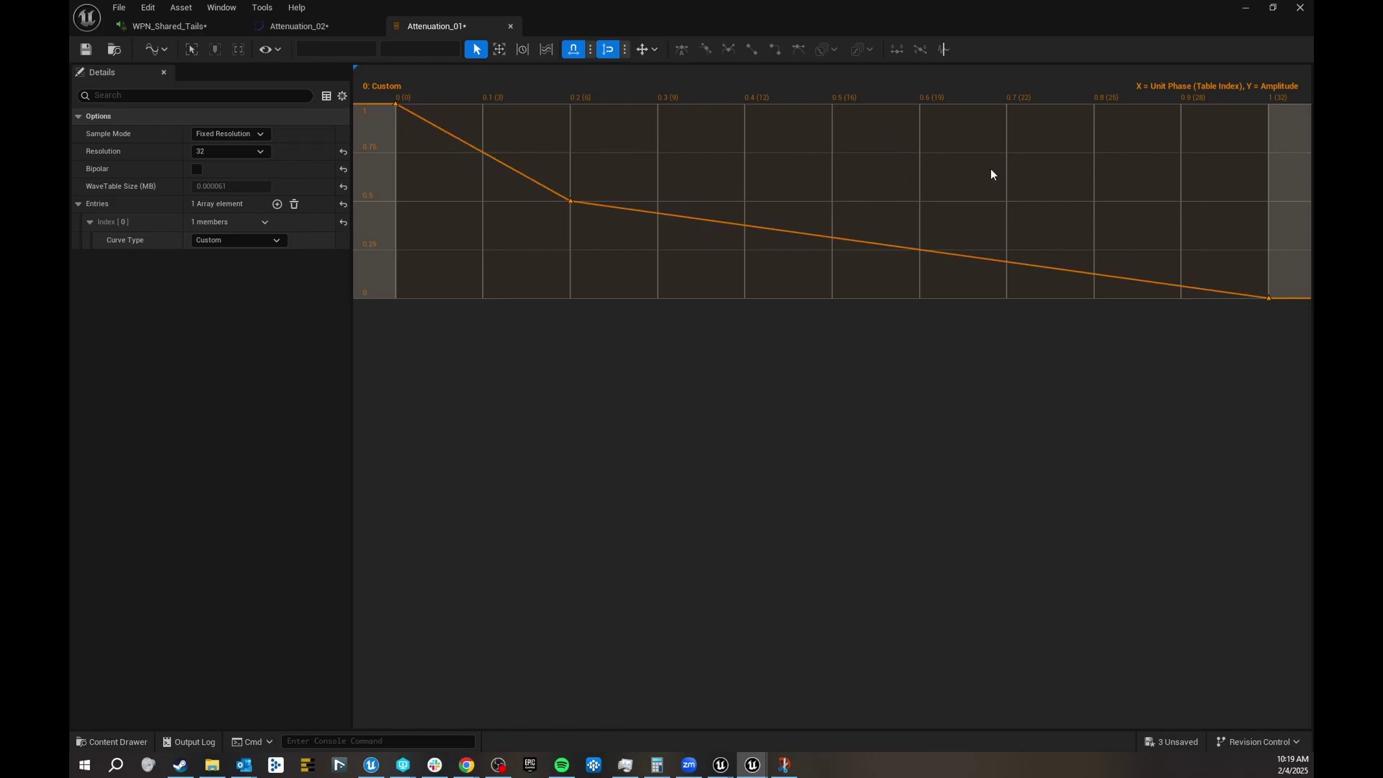
left_click(249, 157)
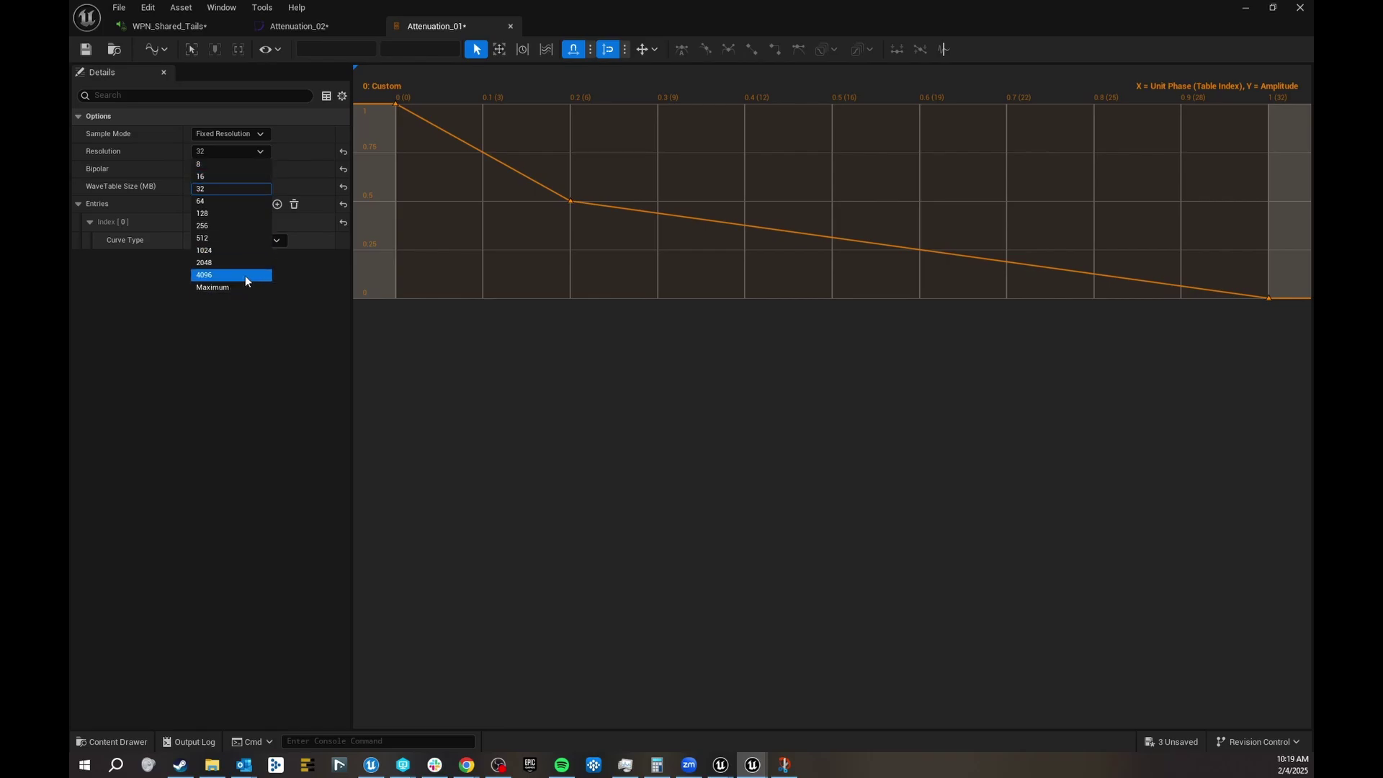
left_click(226, 214)
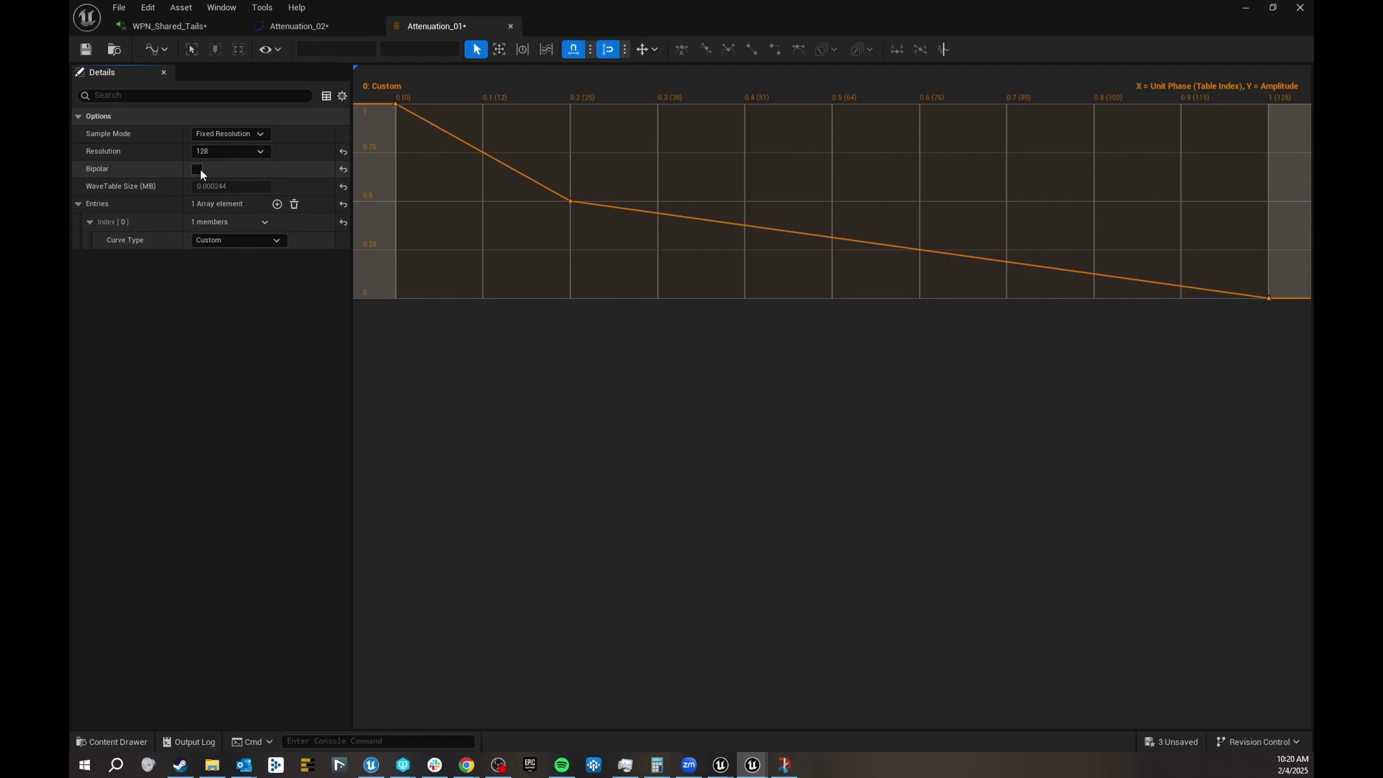
Step: Try the Sin (90 deg) curve type on the Index [0] entry of Attenuation_01
mouse_move(106, 168)
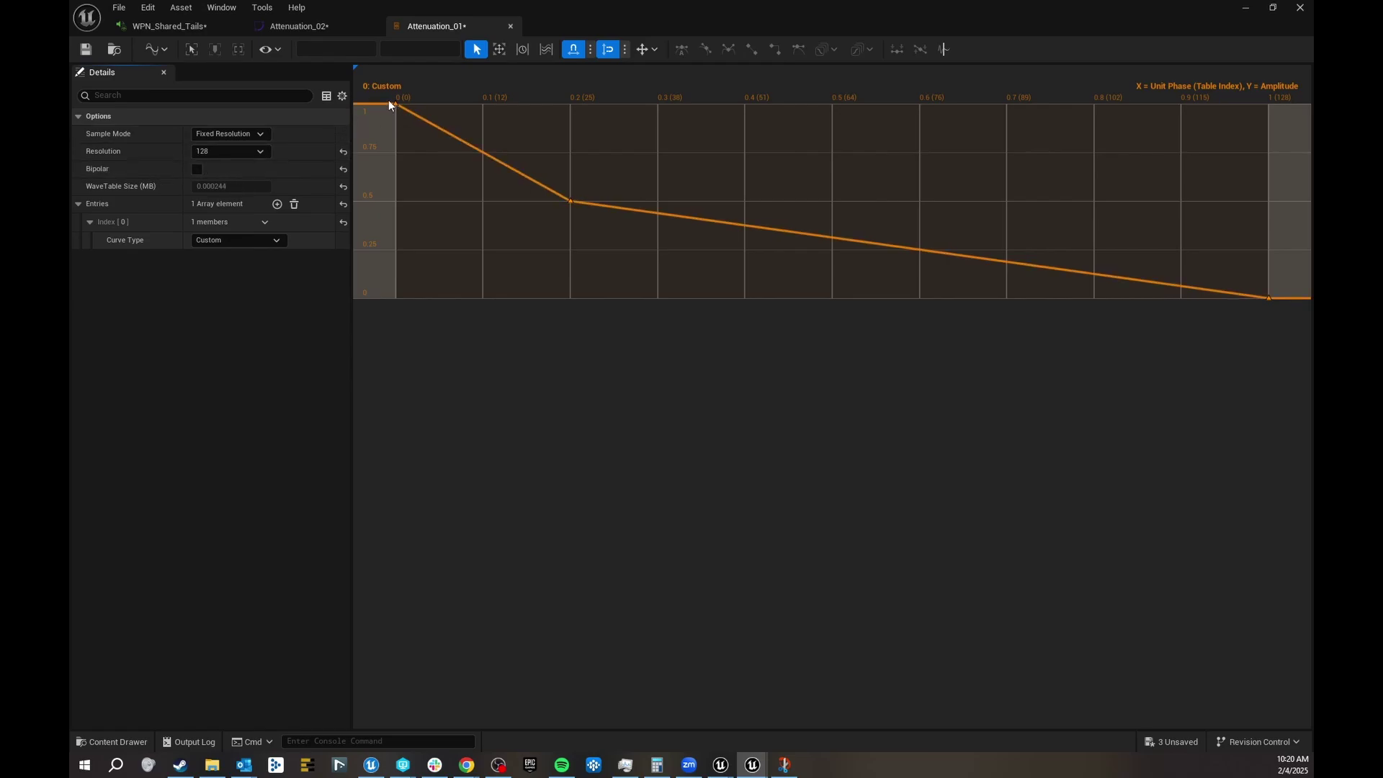
left_click_drag(1197, 258, 1282, 318)
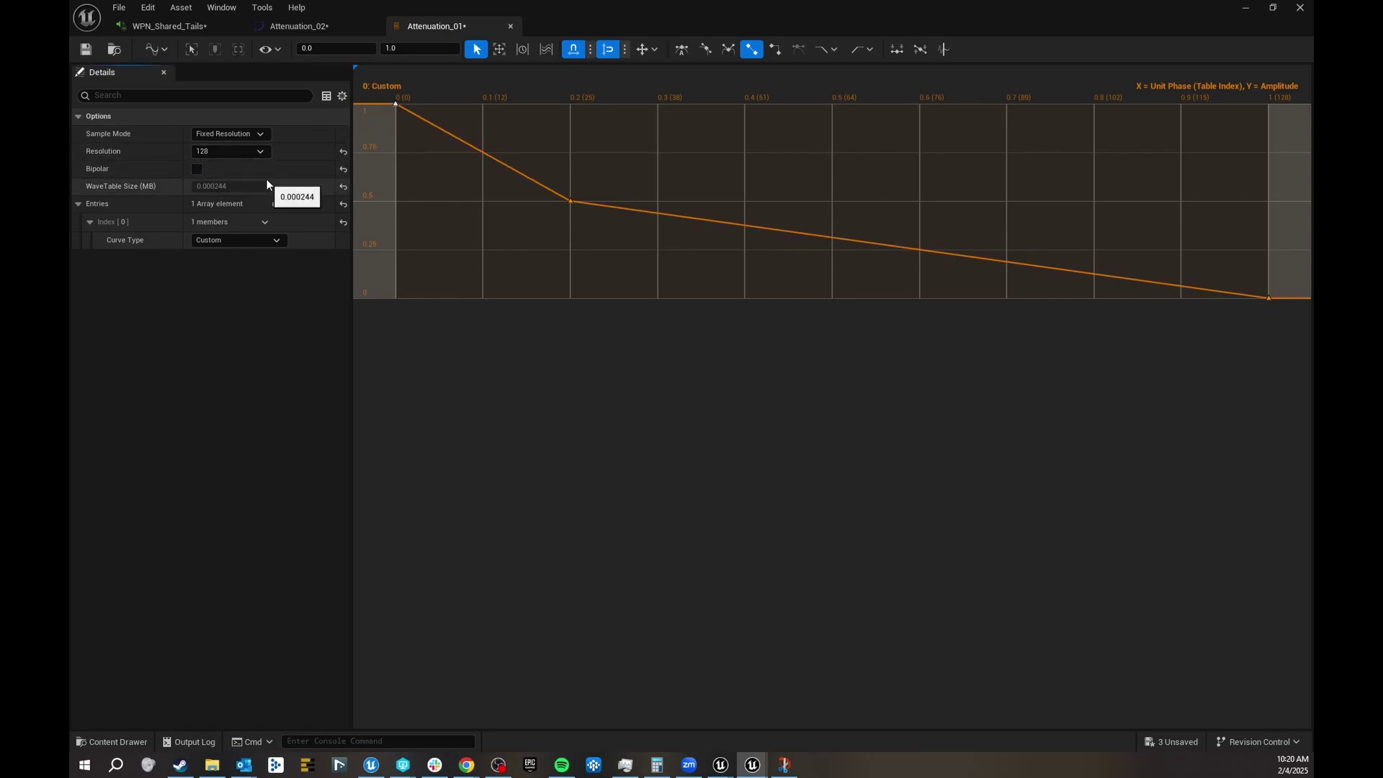
left_click(238, 237)
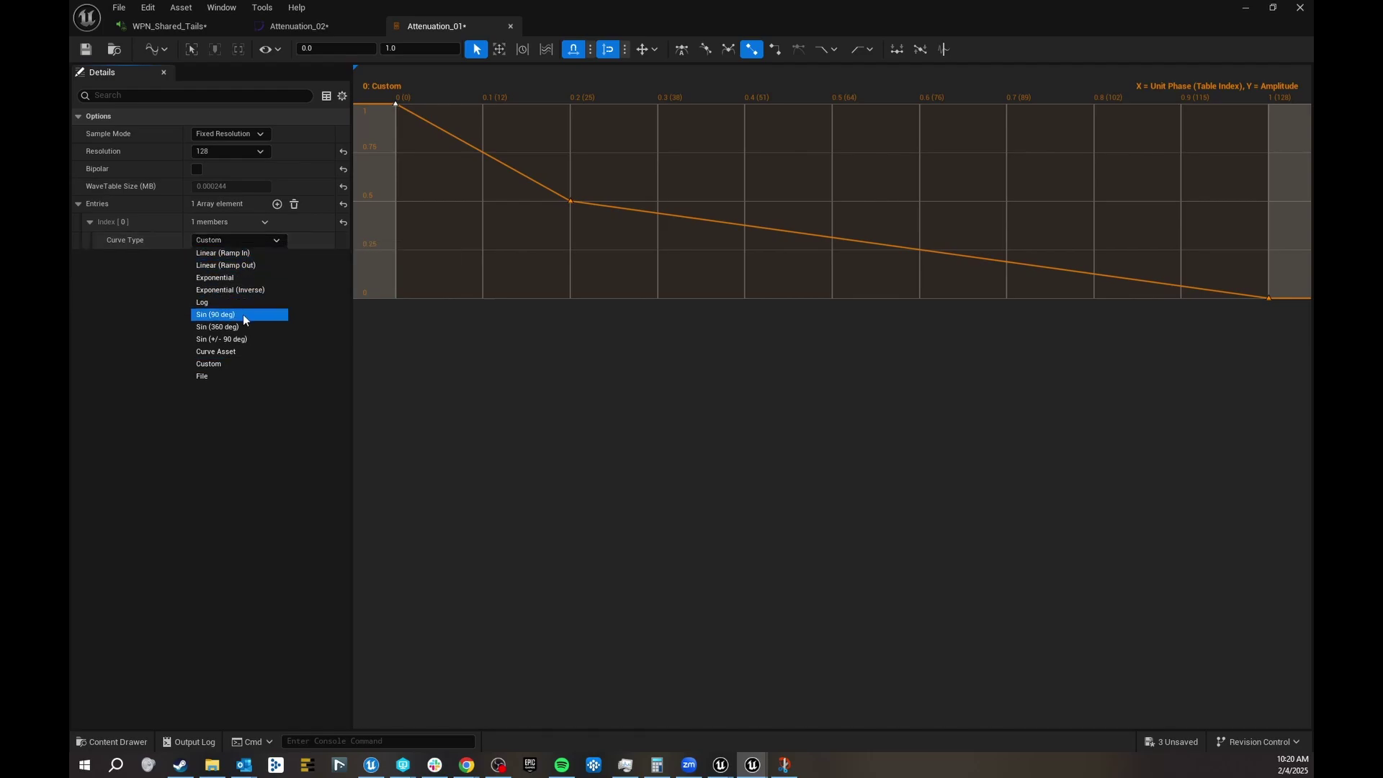
left_click(242, 314)
left_click(230, 240)
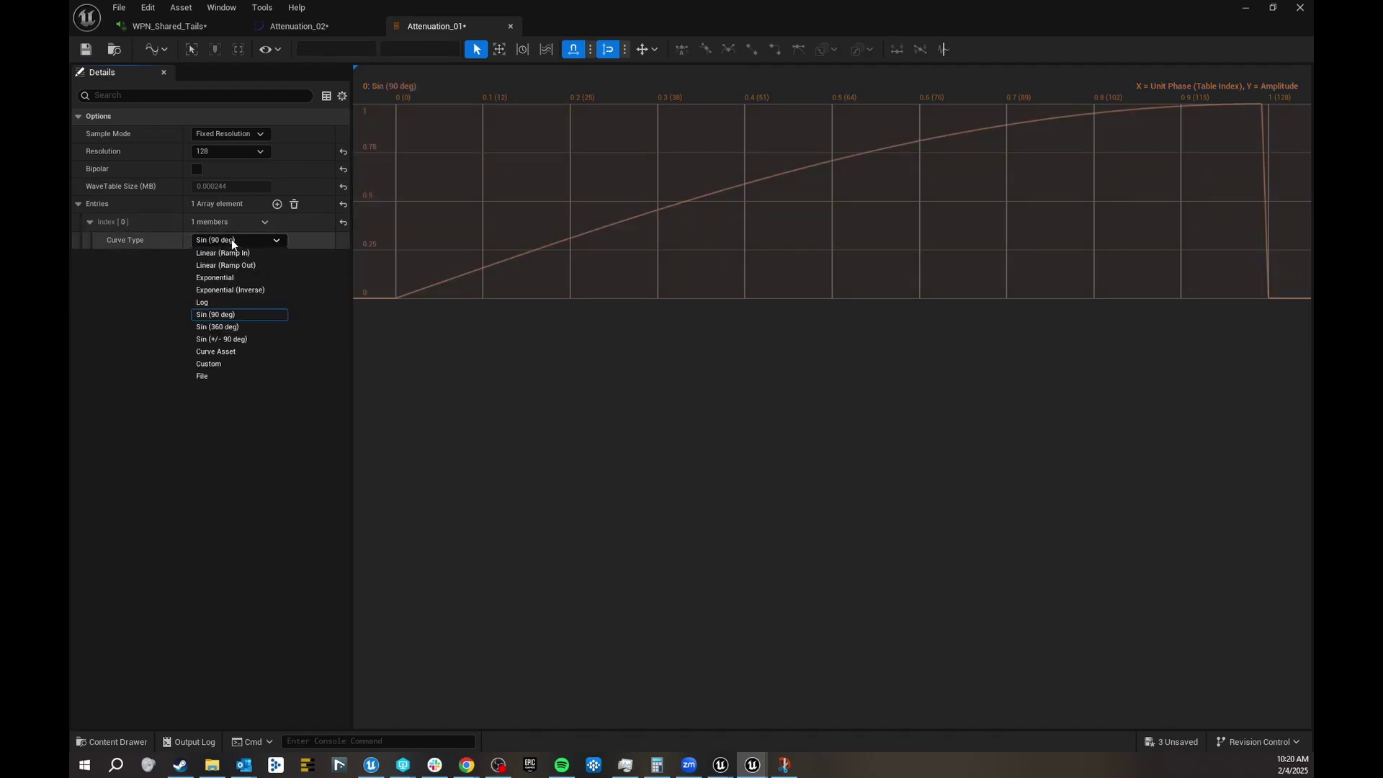
left_click(231, 239)
Step: Try the Exponential curve type with an Exponential Scalar of about 5.45, then restore the Custom curve type
left_click(235, 237)
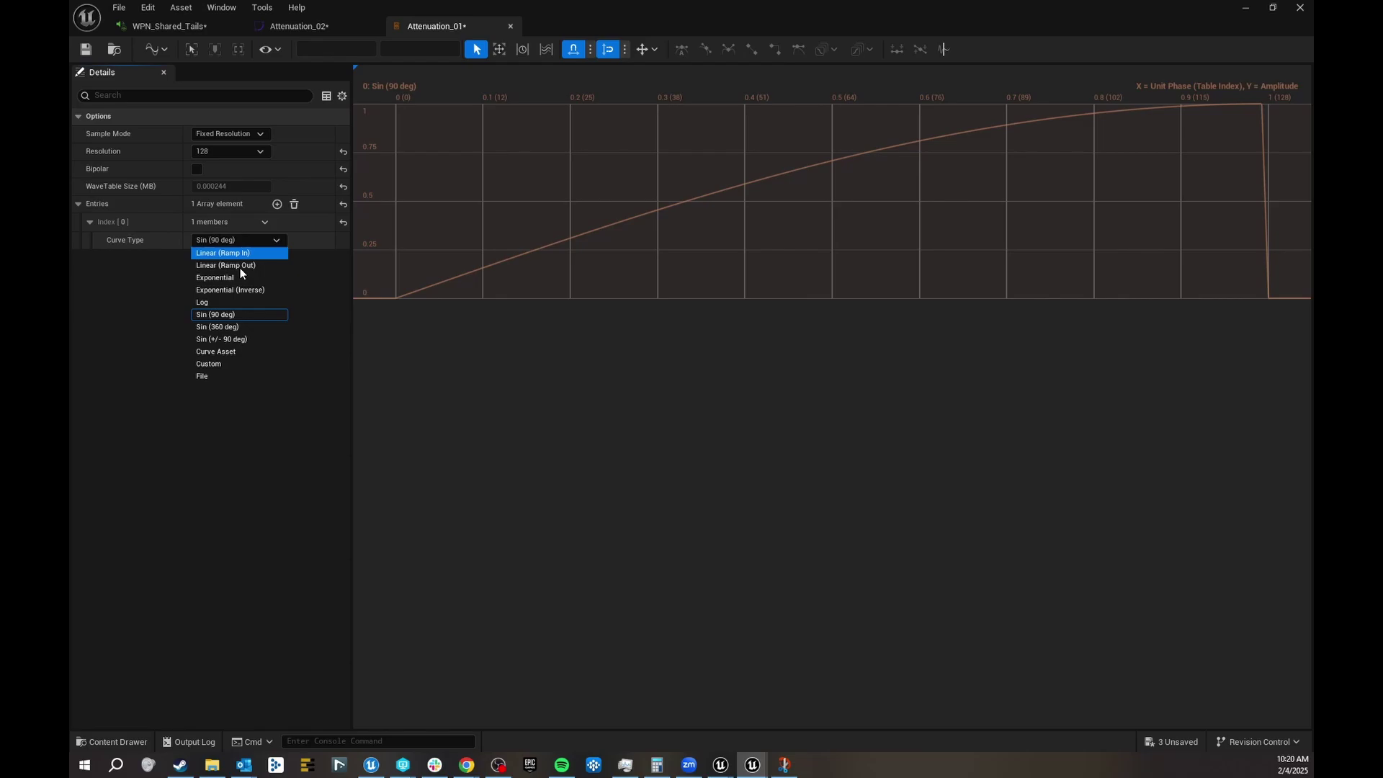
left_click(237, 273)
left_click_drag(208, 257, 248, 258)
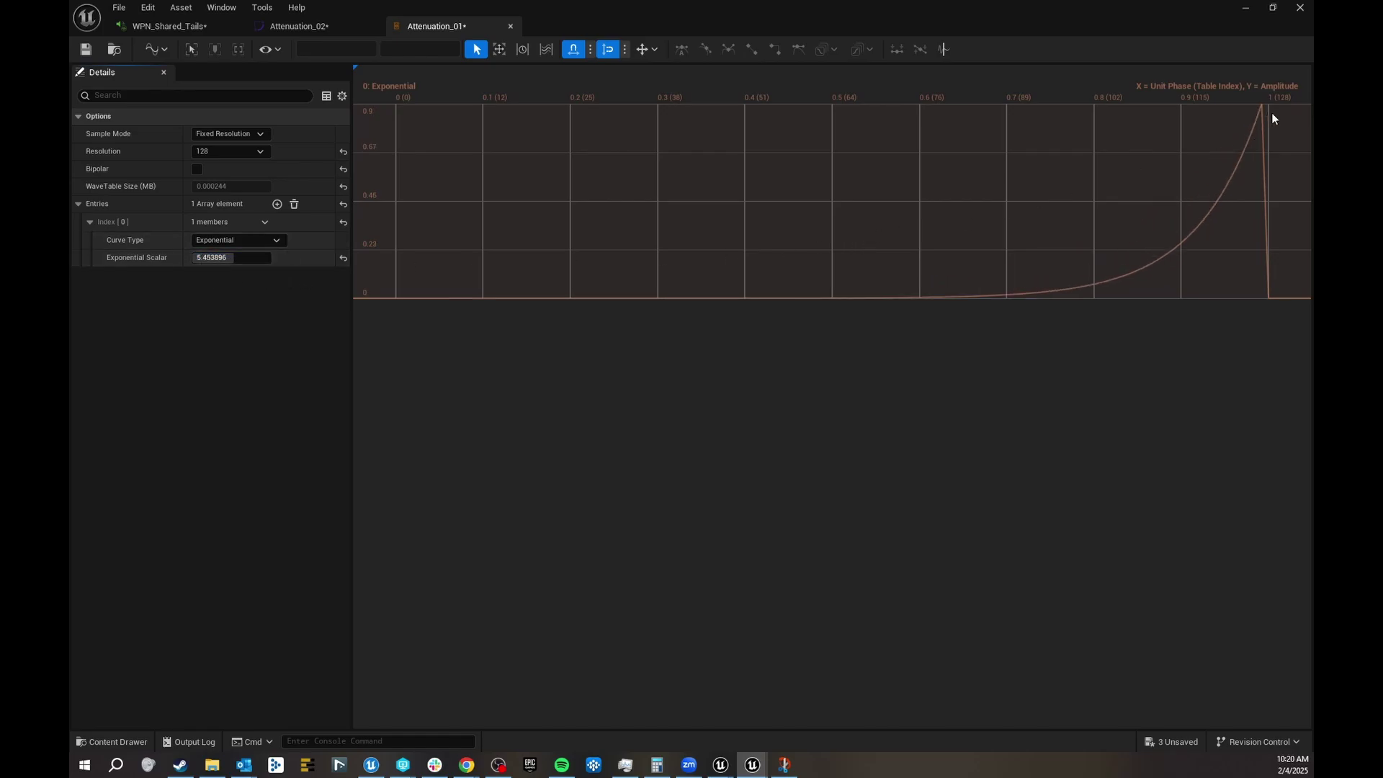
mouse_move(1262, 108)
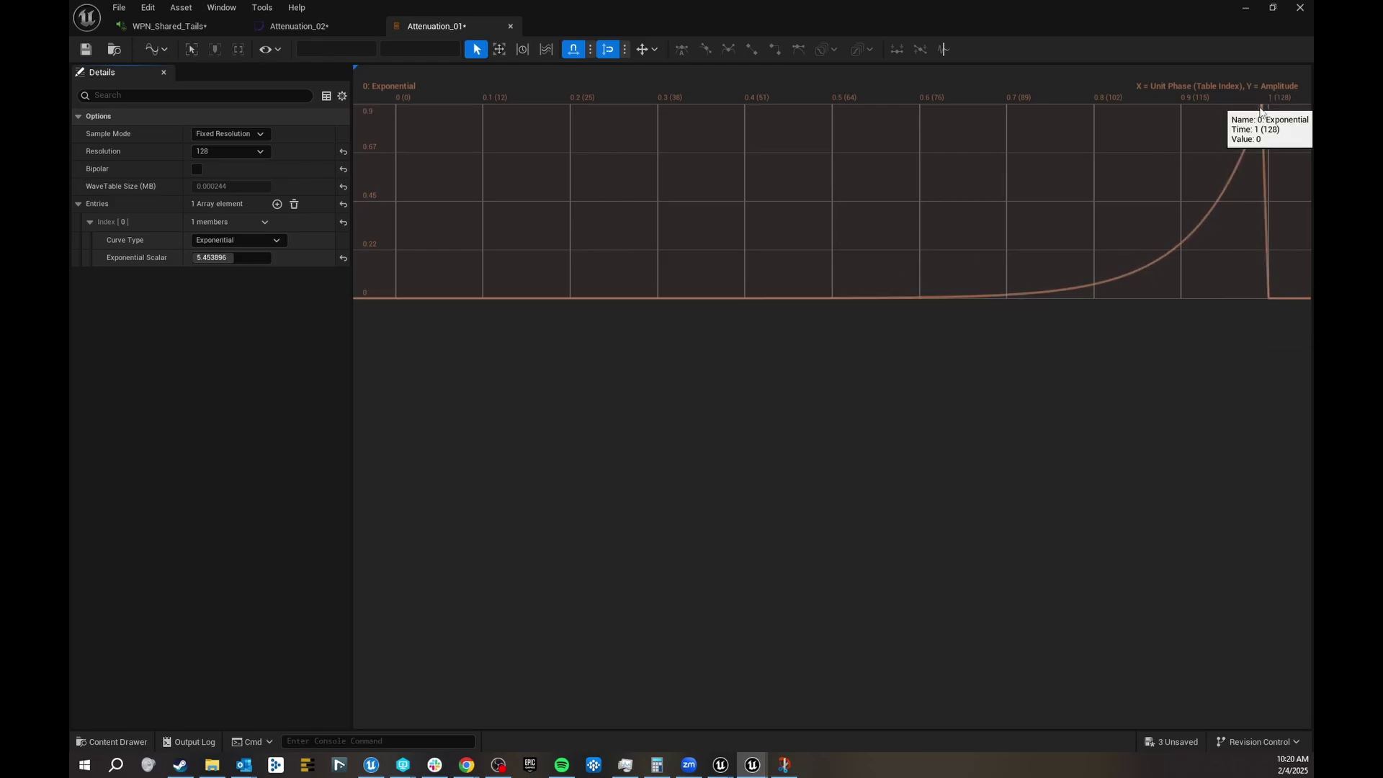
left_click(229, 240)
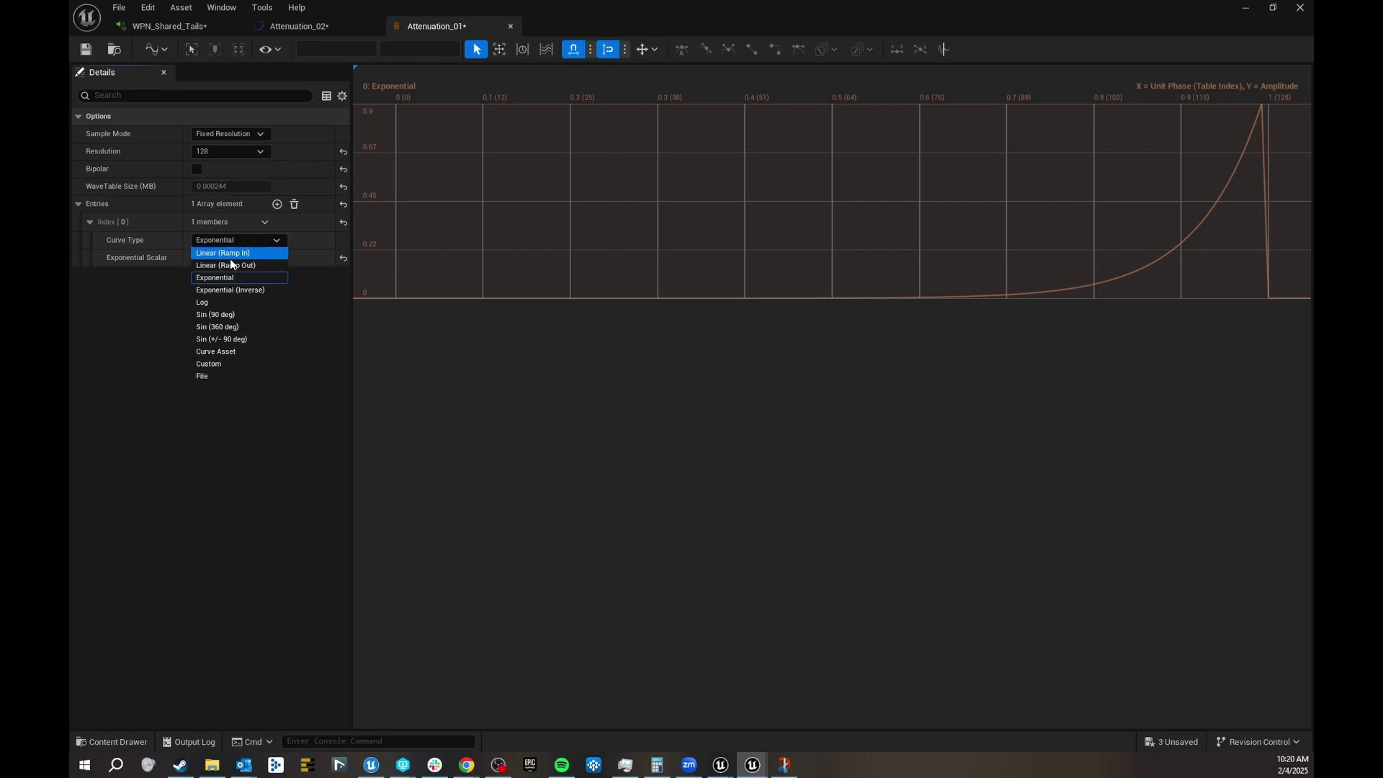
left_click(222, 363)
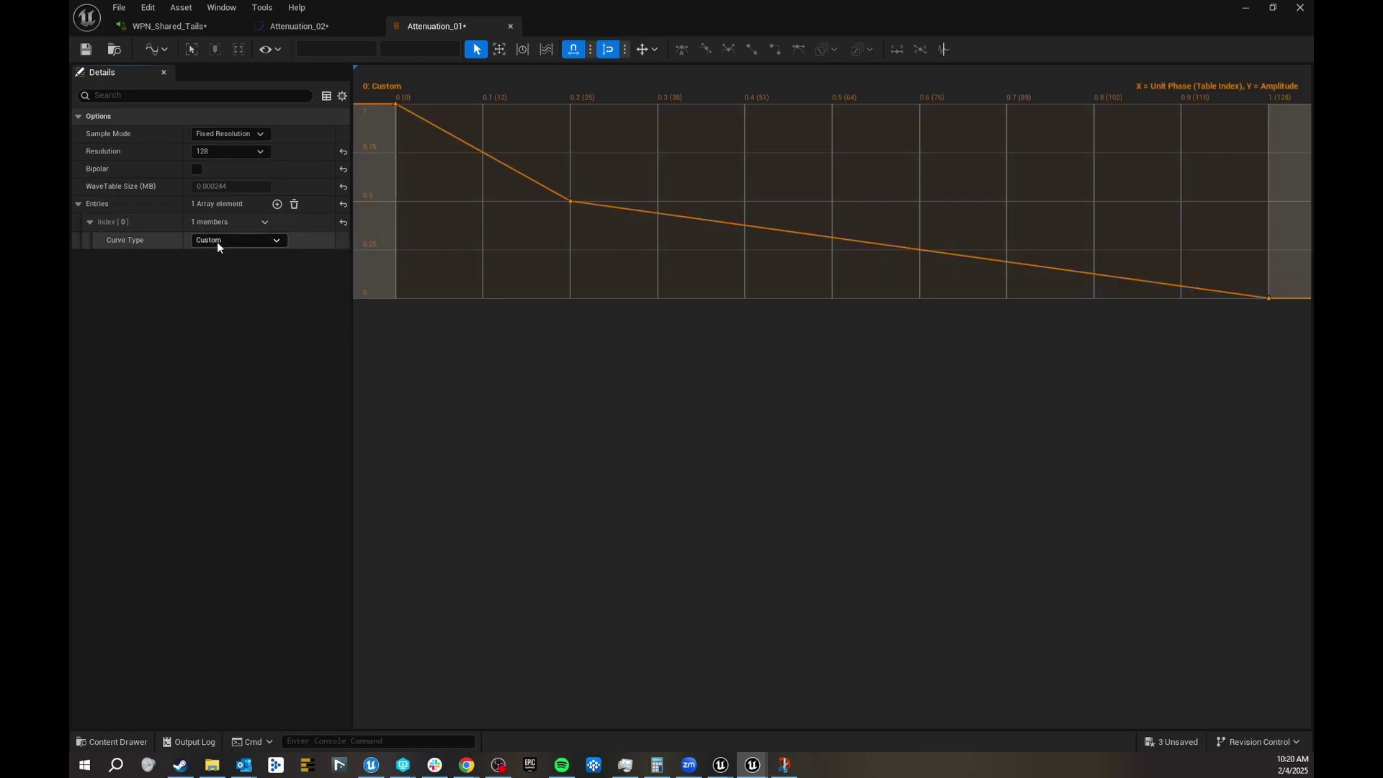
Step: Turn off both curve snapping options and move the middle key of the custom curve freely to about 0.196, 0.503
left_click_drag(535, 233, 532, 236)
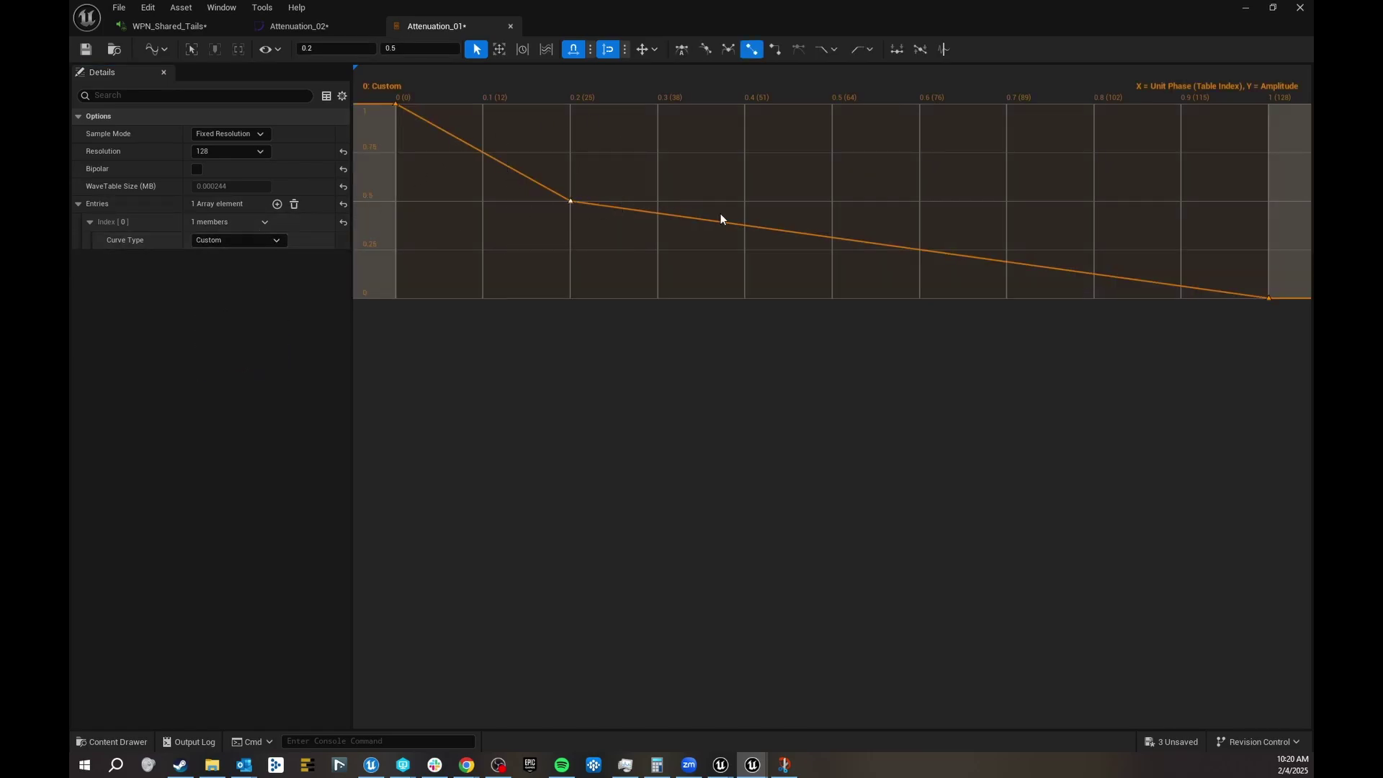
left_click(574, 50)
left_click(609, 49)
mouse_move(569, 201)
left_mouse_down()
mouse_move(569, 176)
mouse_move(634, 211)
mouse_move(783, 207)
mouse_move(559, 271)
mouse_move(528, 154)
mouse_move(569, 204)
left_mouse_up()
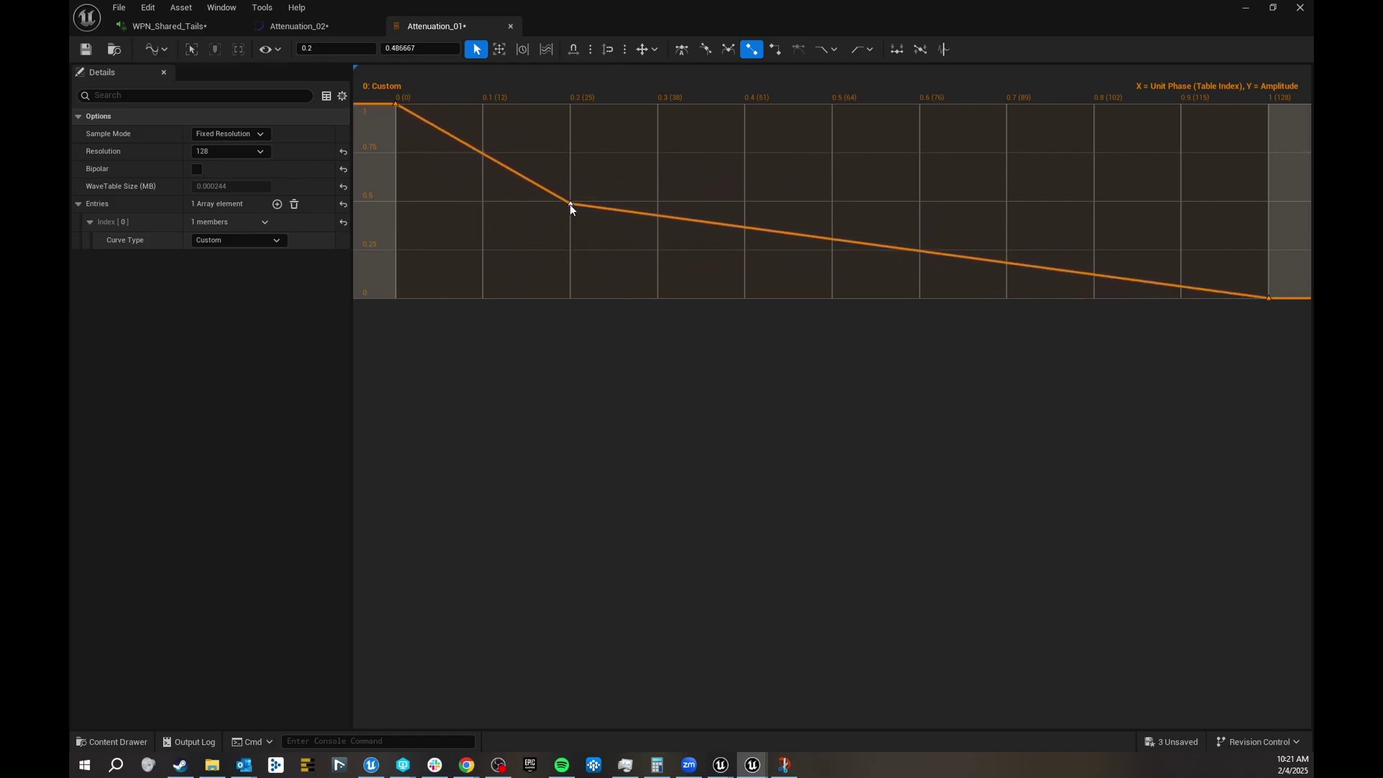
Step: Set the middle key of the custom curve to exactly 0.2 in time and 0.5 in value, and deselect it
left_click(368, 48)
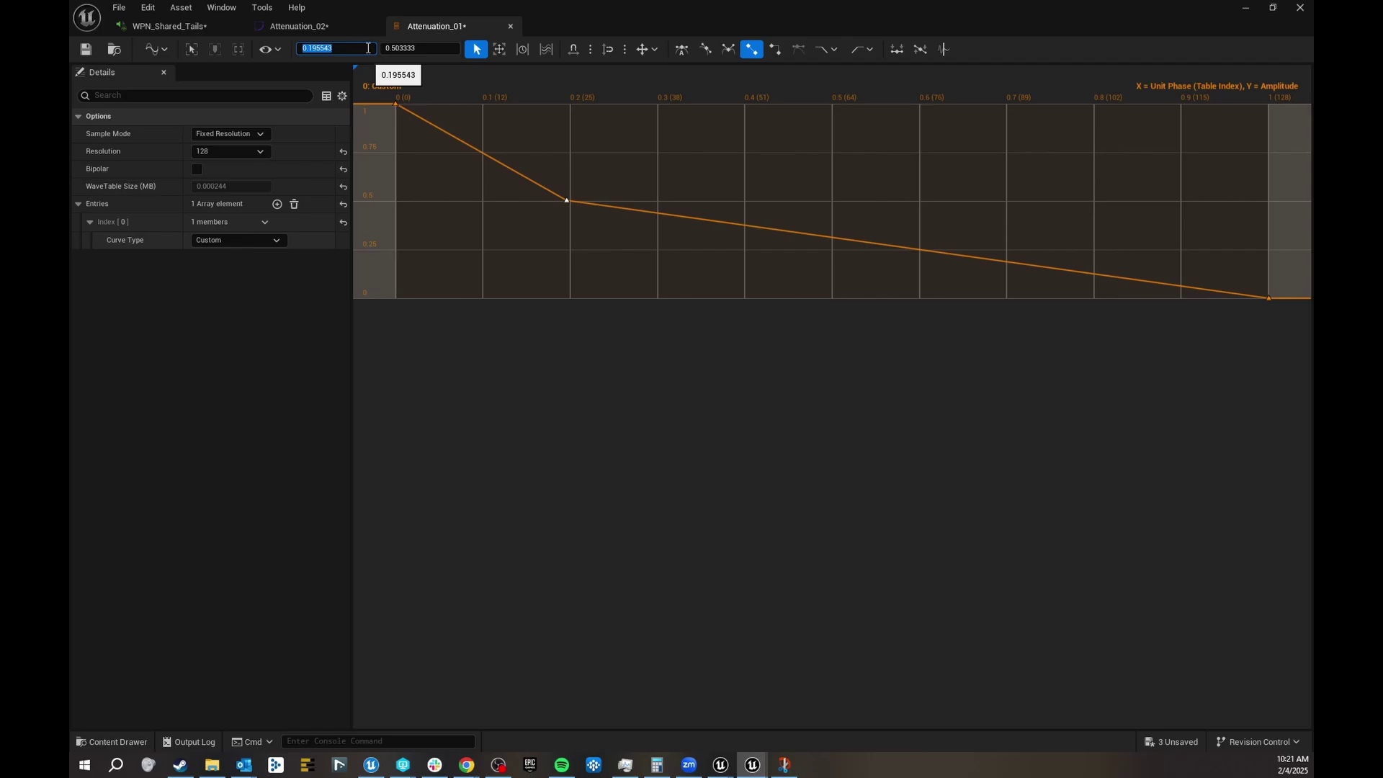
type("0.2")
key("Return")
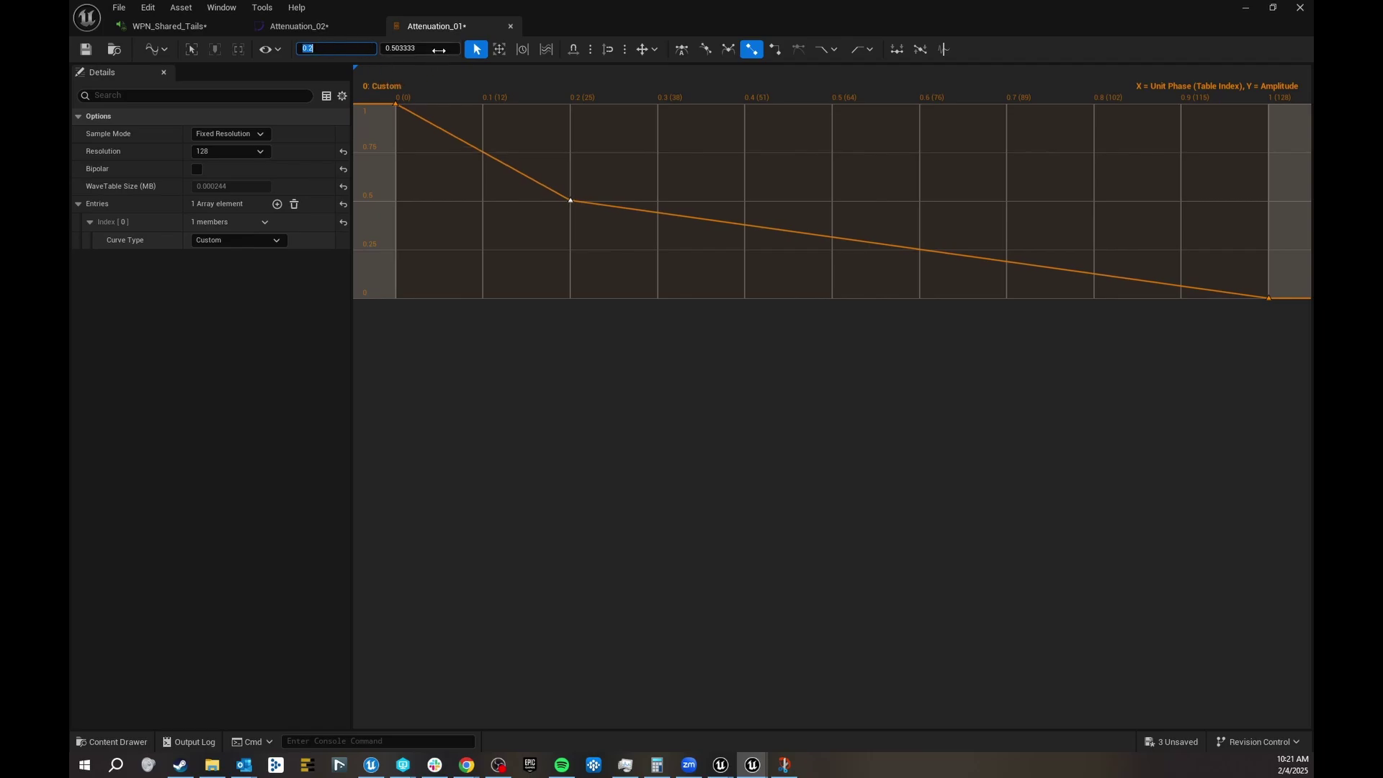
left_click(439, 49)
type("0.5")
key("Return")
key("Escape")
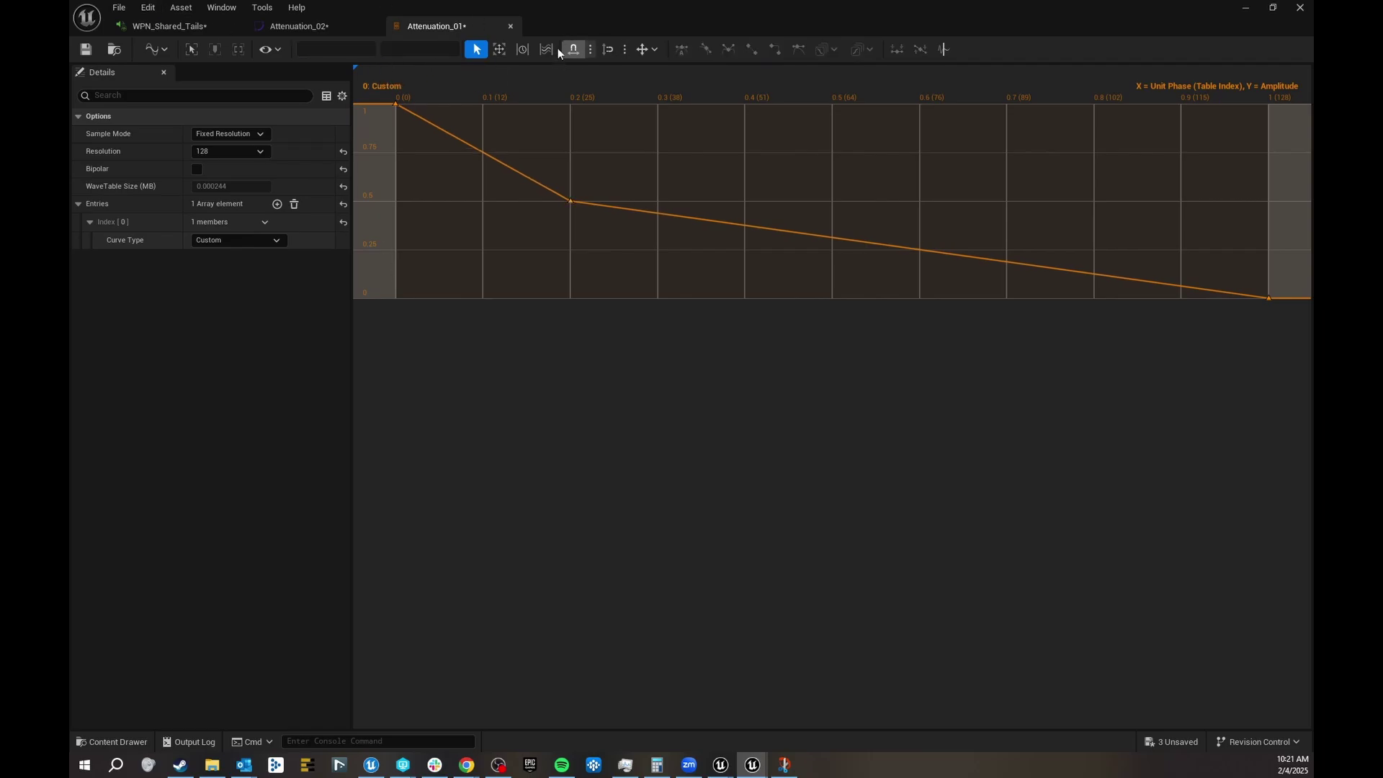
Step: Return to WPN_Shared_Tails and set the default value of the WaveTableBank 1 input to Attenuation_01
left_click(295, 26)
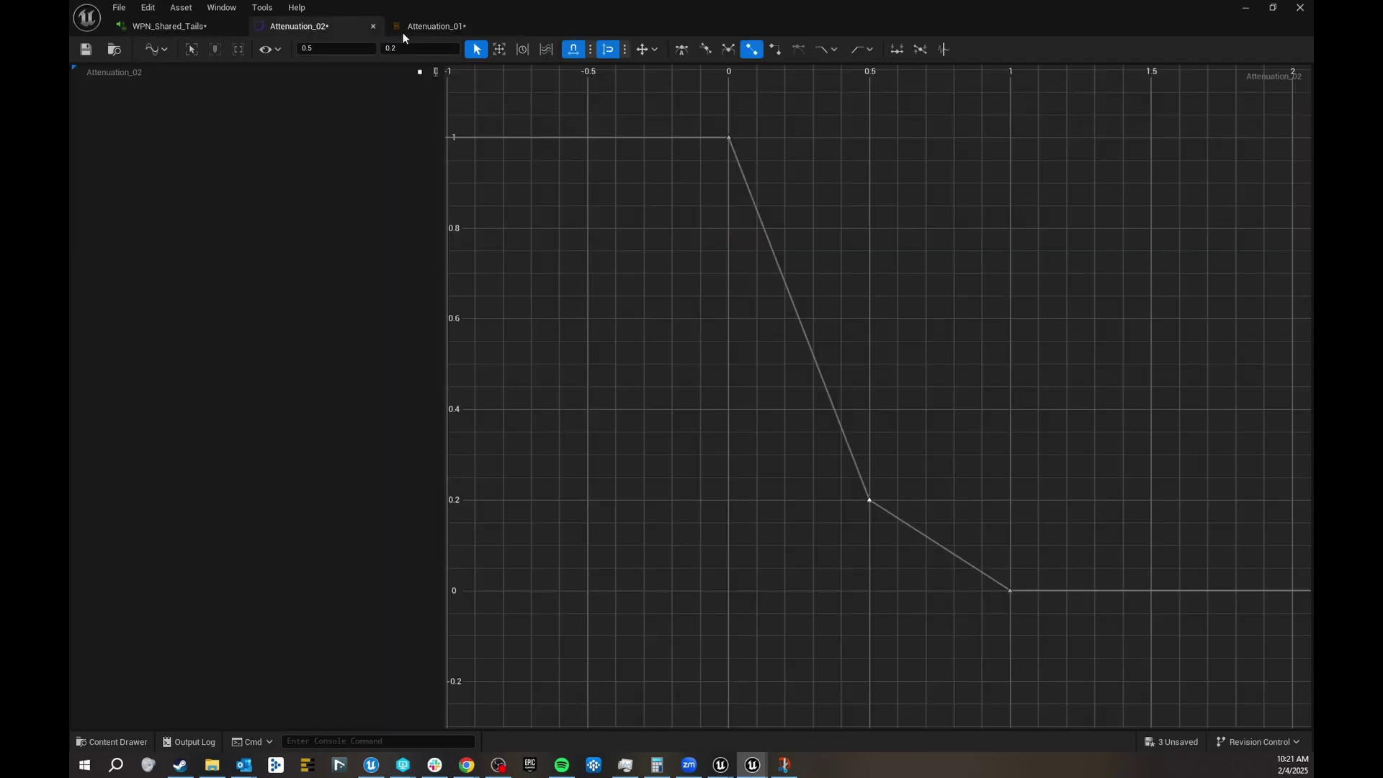
left_click(177, 28)
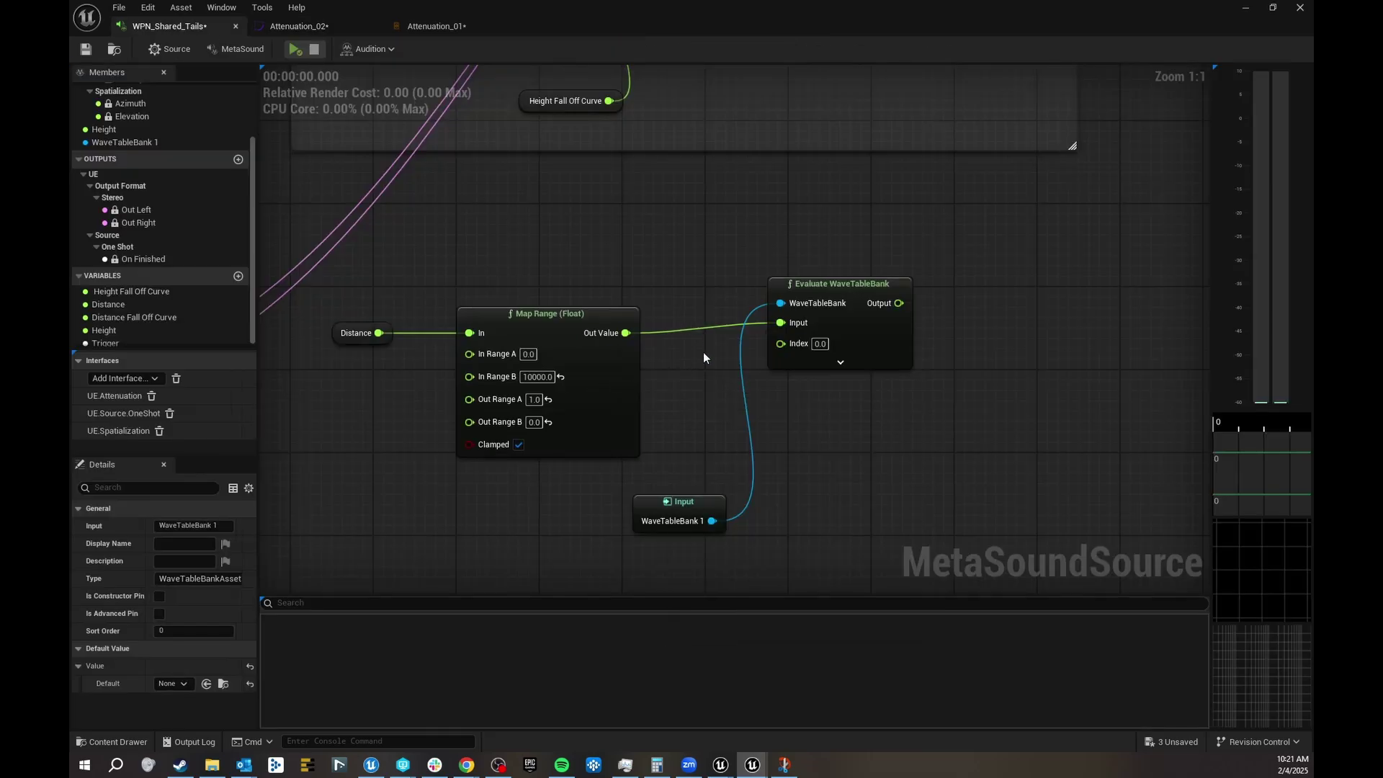
left_click(673, 517)
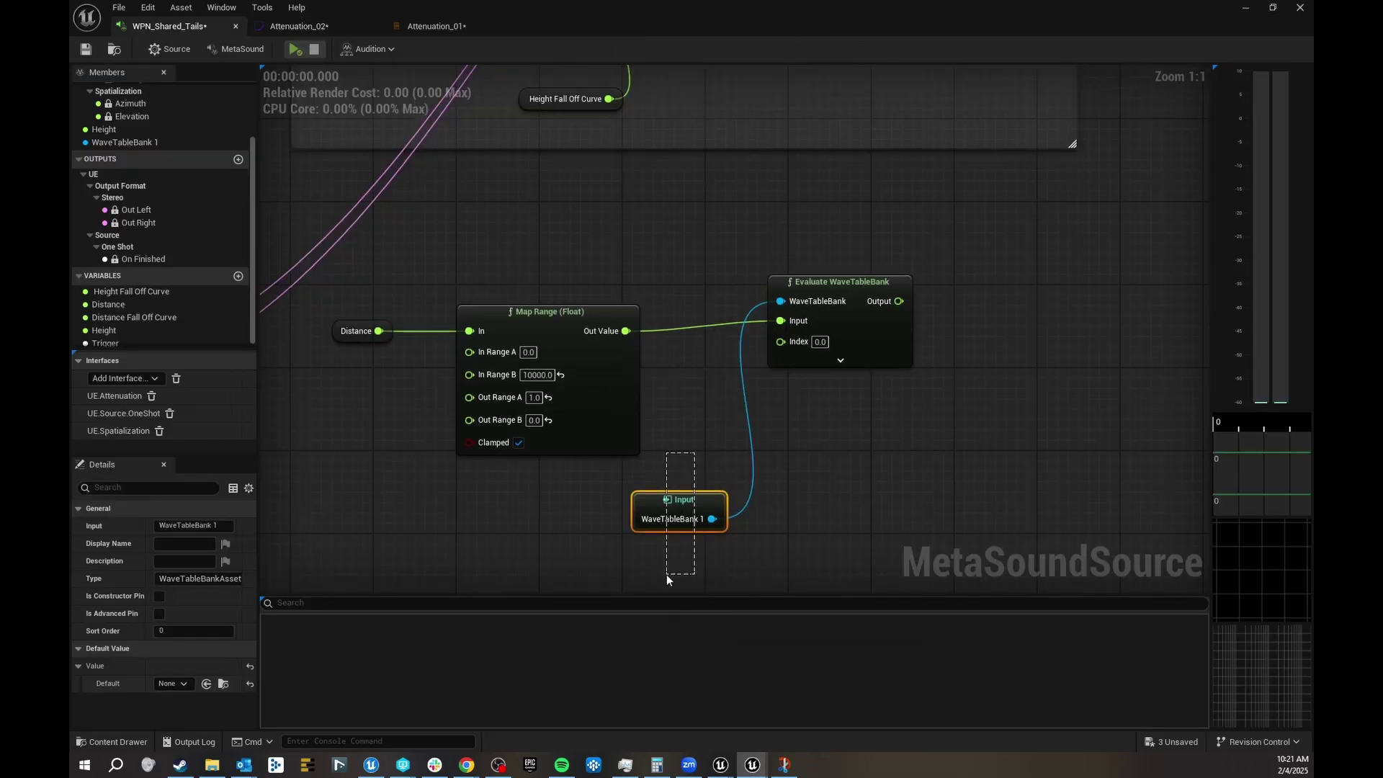
left_click(182, 687)
left_click(261, 538)
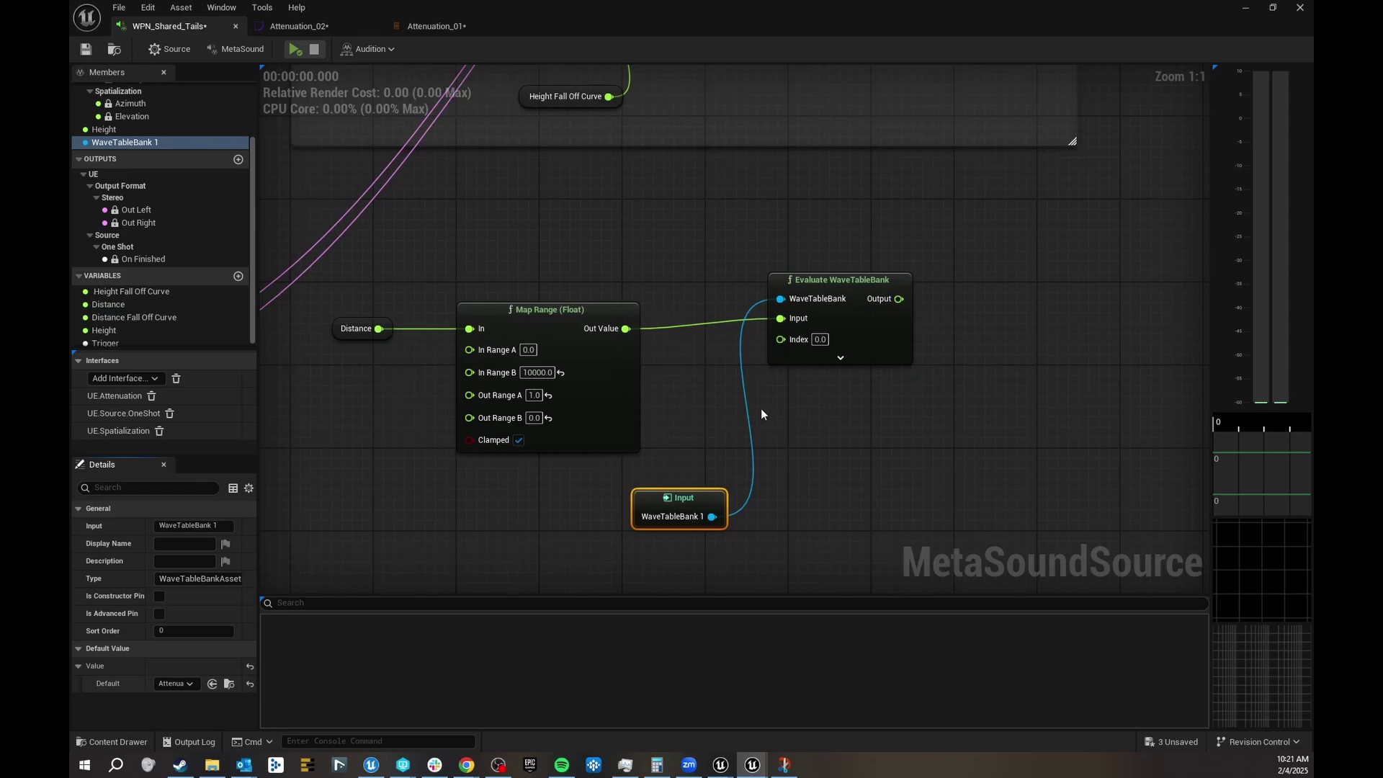
Step: Expand the Evaluate WaveTableBank node's advanced pins and check its interpolation options, leaving Linear selected
right_click_drag(761, 414, 678, 354)
left_click_drag(790, 197, 801, 225)
right_click_drag(768, 176, 612, 154)
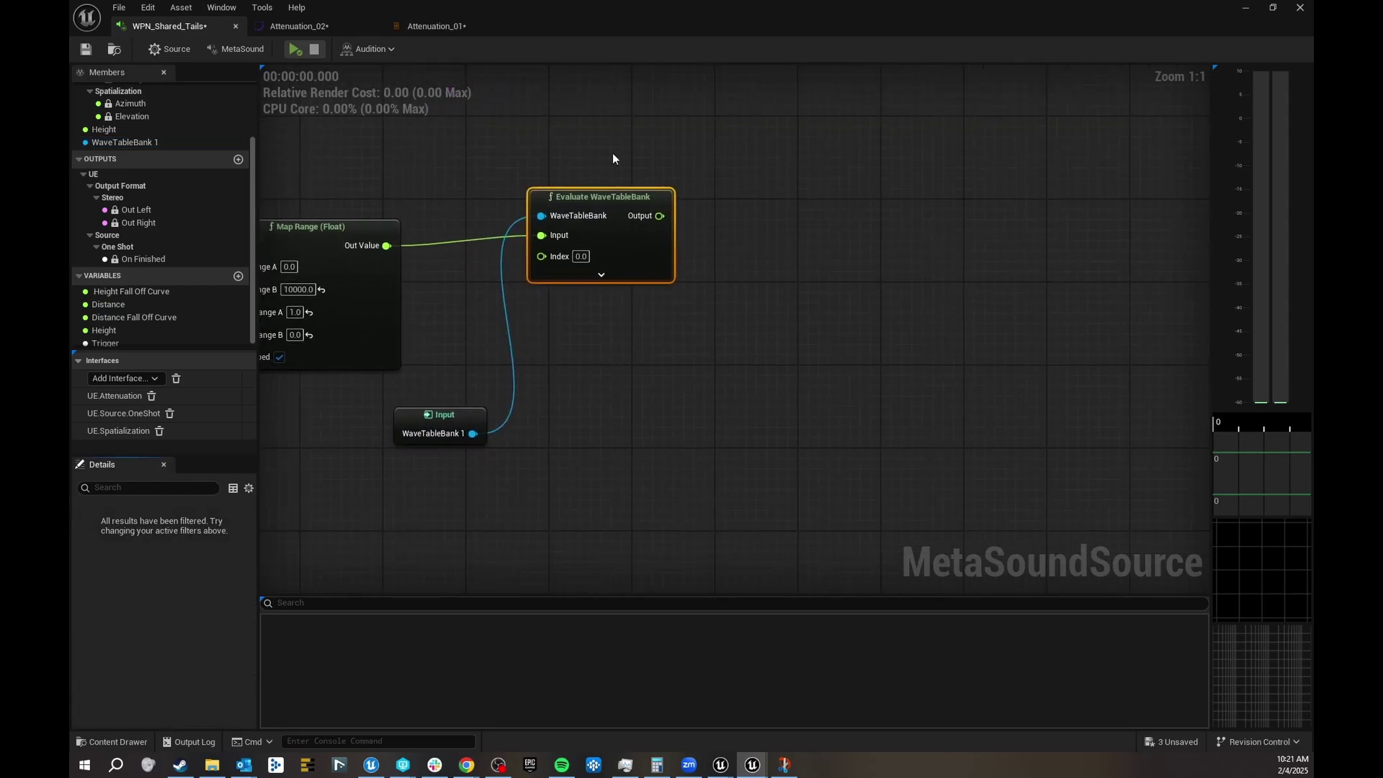
left_click(603, 278)
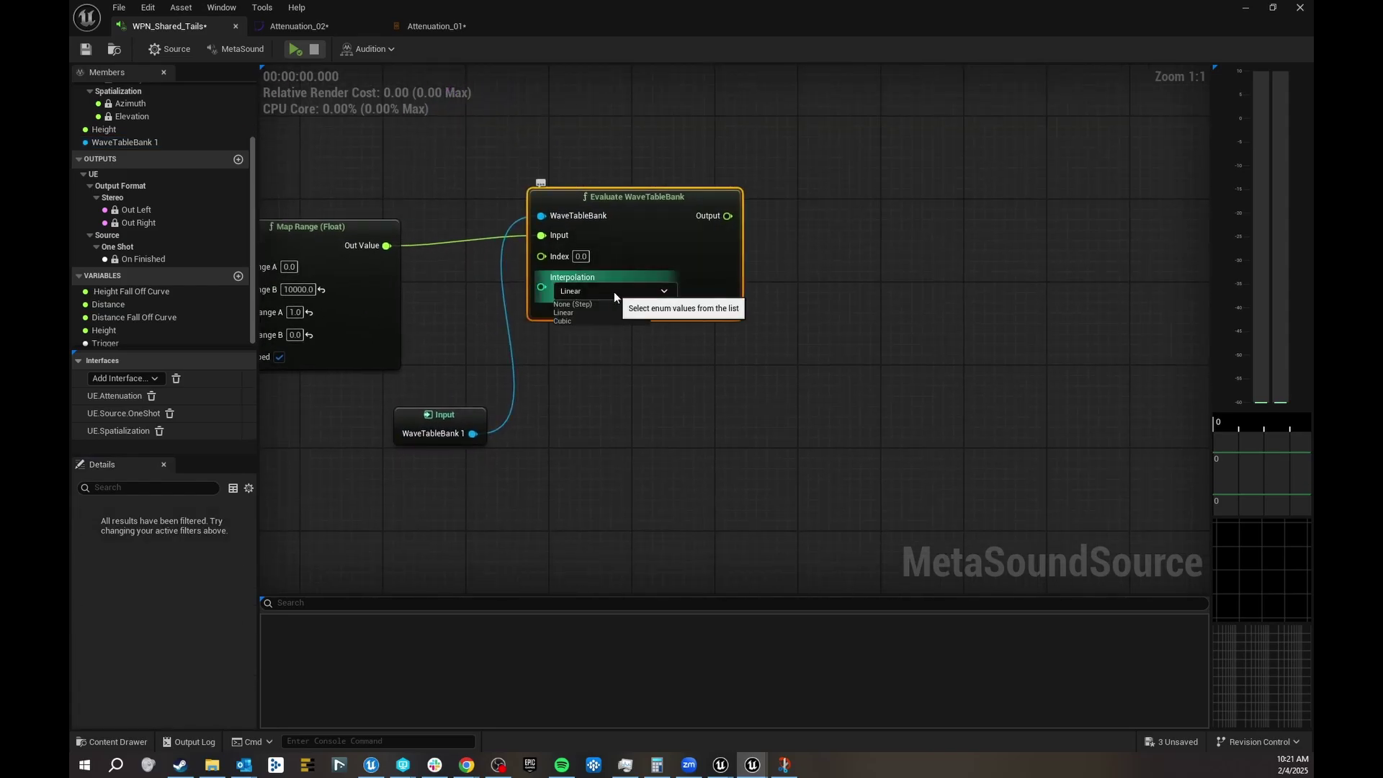
left_click(614, 291)
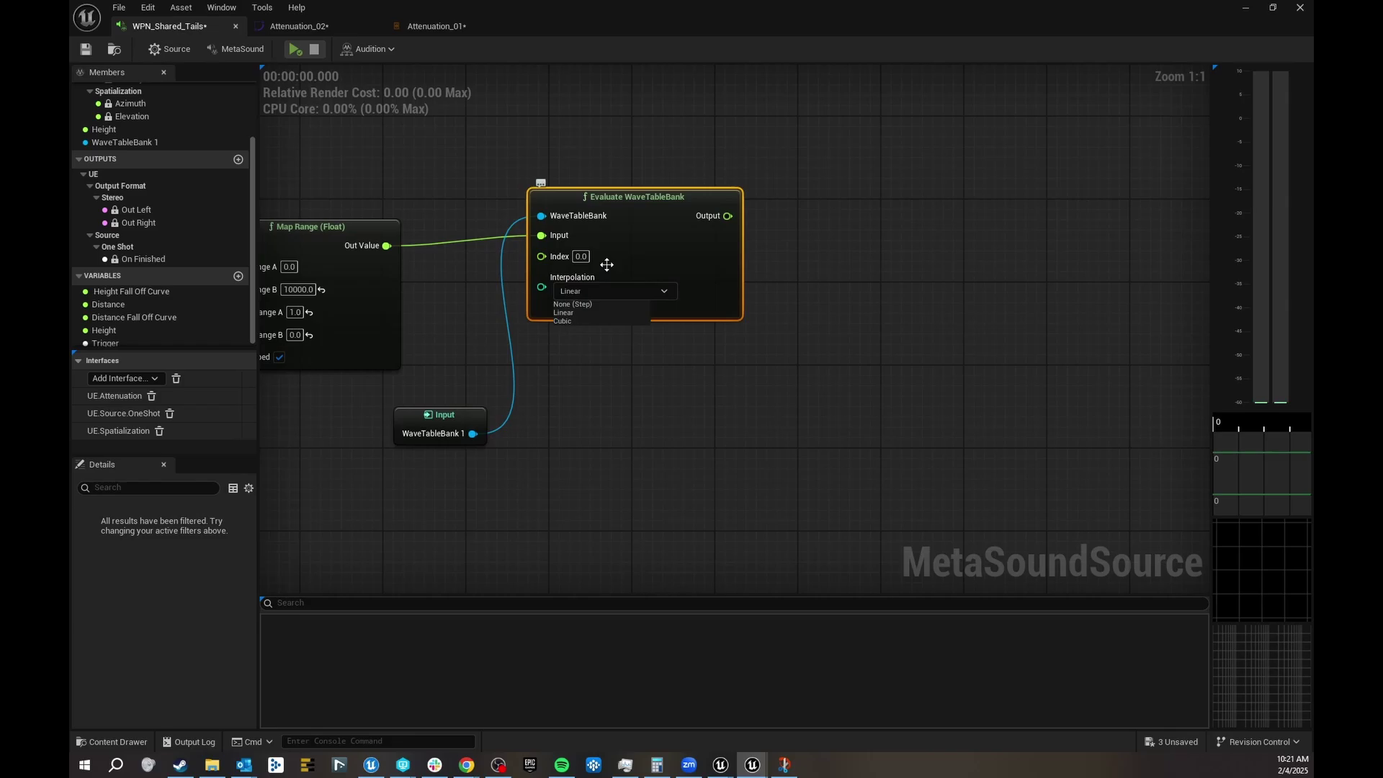
left_click(914, 306)
Step: Shift the Distance, Map Range (Float) and Evaluate WaveTableBank nodes slightly lower together
right_click_drag(602, 81, 731, 223)
scroll(743, 252, "down", 2)
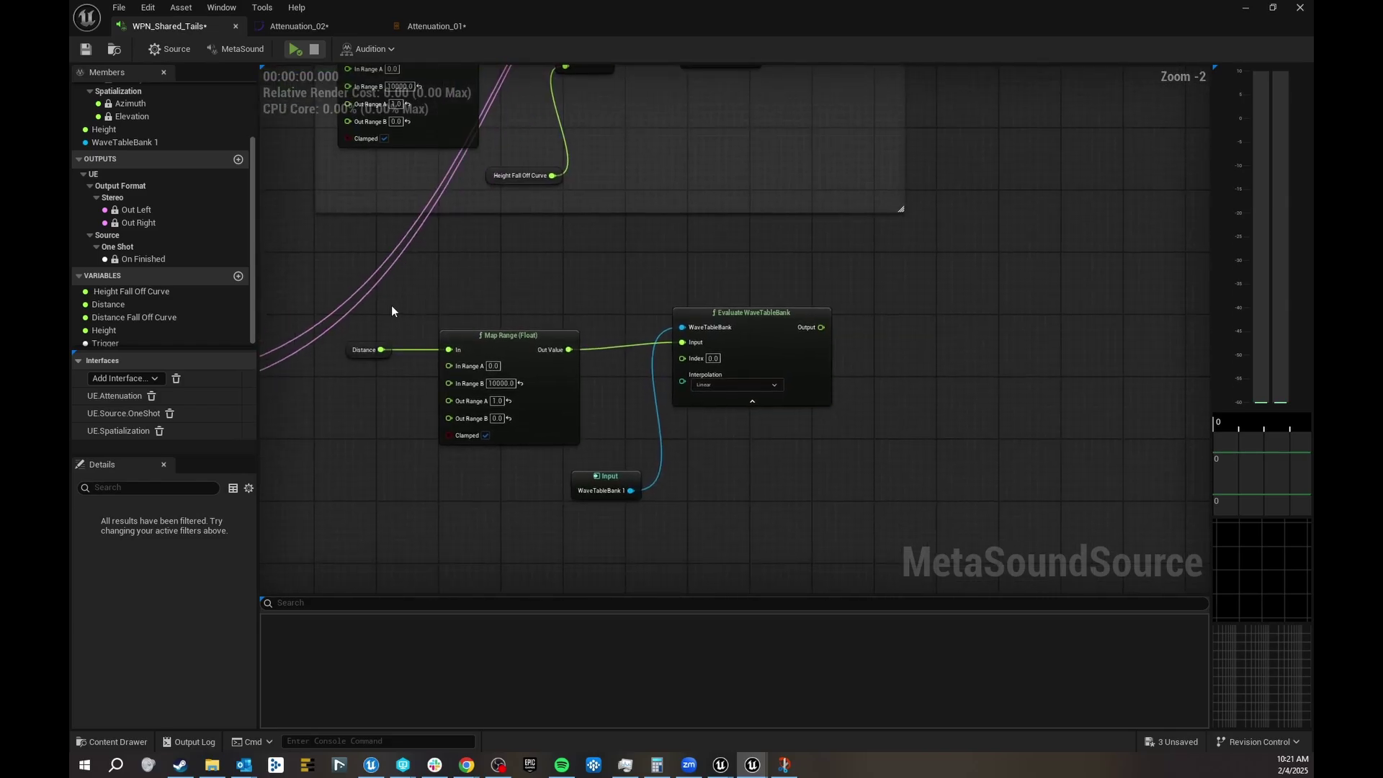
left_click_drag(391, 306, 714, 352)
left_click_drag(766, 312, 766, 336)
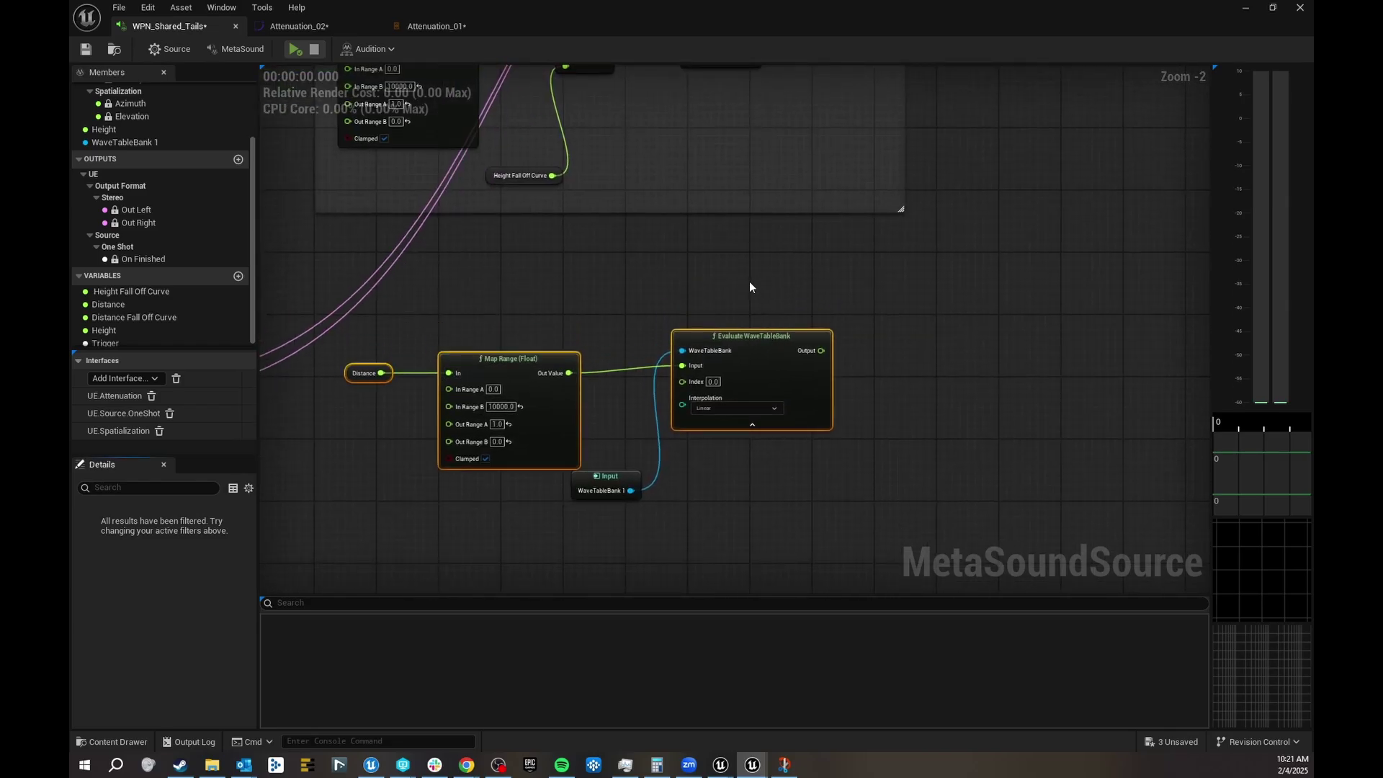
left_click(749, 281)
Step: Add a Print Log (Float) node fed by the Output of Evaluate WaveTableBank
right_click_drag(789, 373, 794, 227)
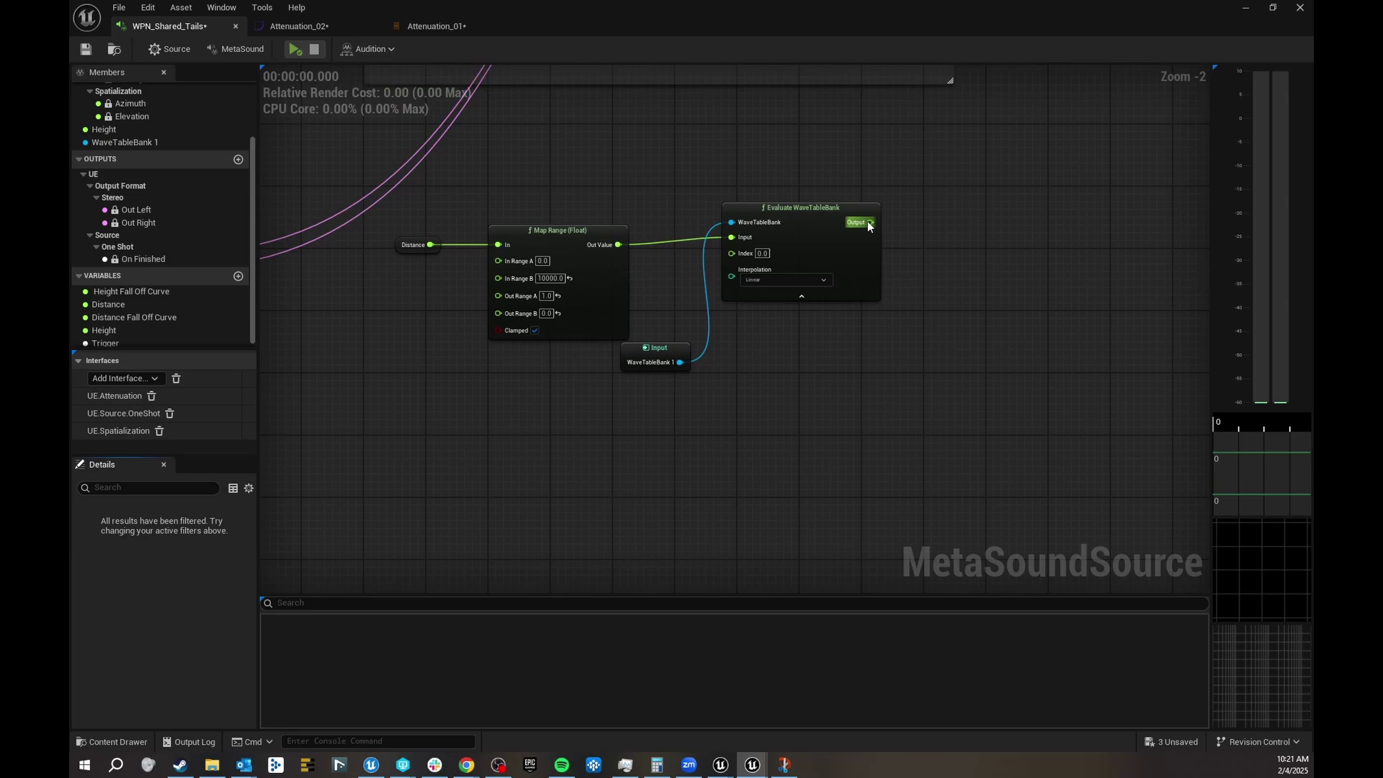
left_click_drag(870, 226, 964, 213)
type("prin")
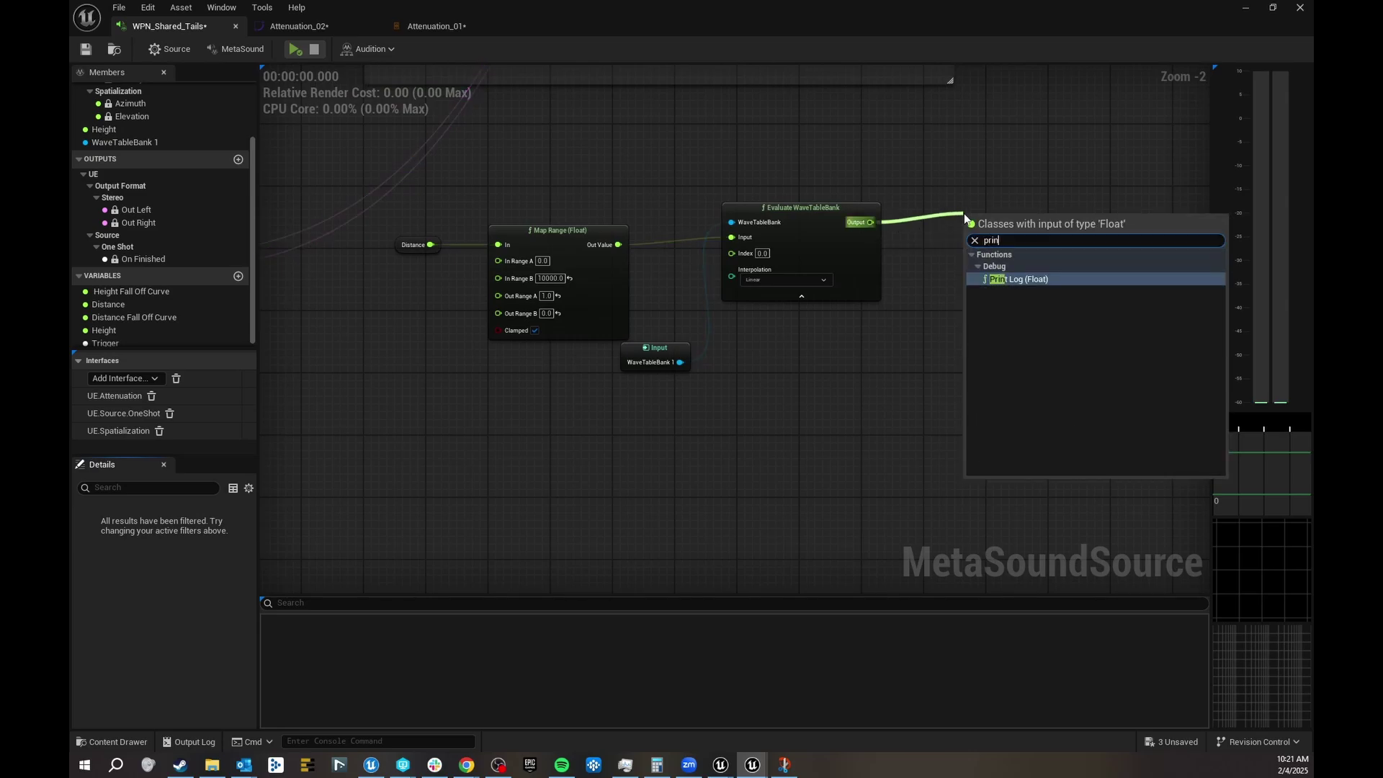
left_click(1027, 281)
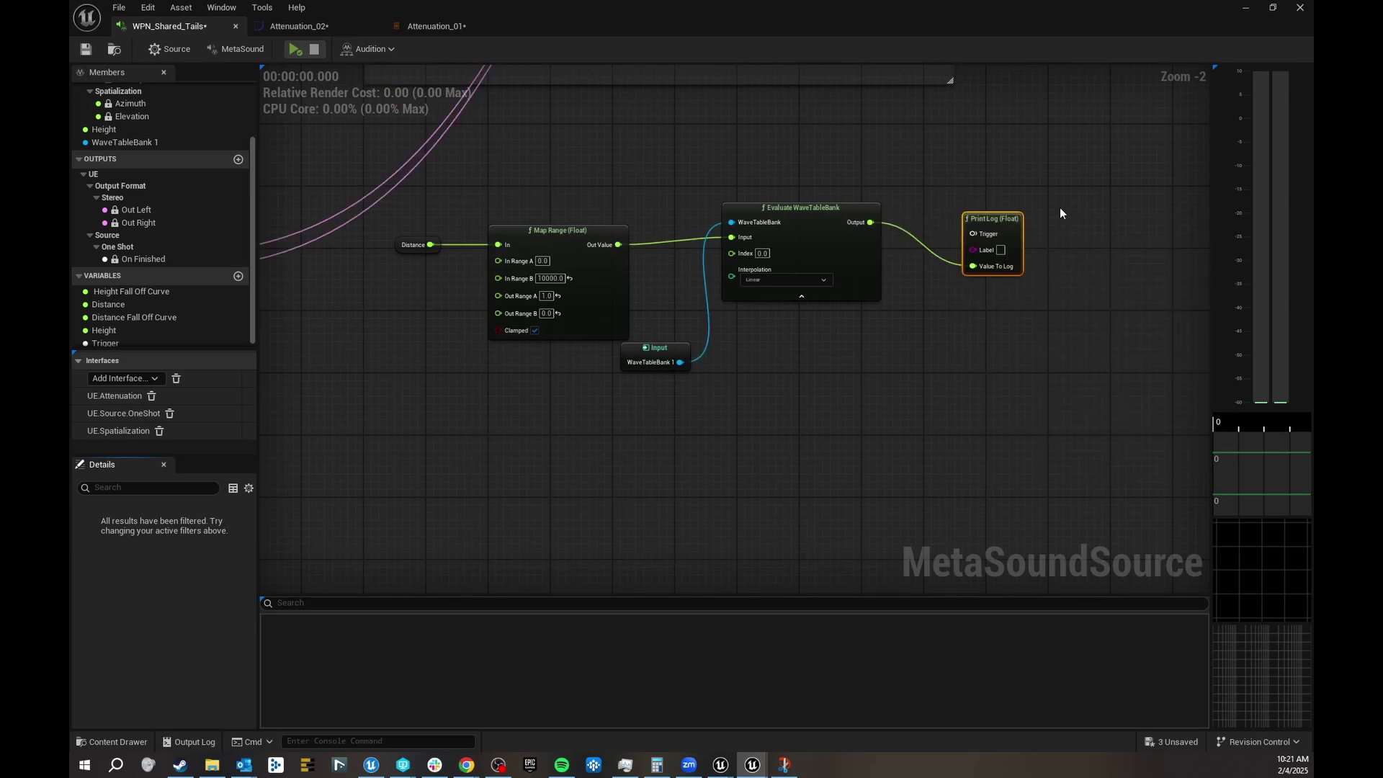
Step: Place a Trigger variable getter above Evaluate WaveTableBank and connect it to the Trigger input of Print Log (Float)
right_click_drag(1017, 175, 1026, 181)
right_click(862, 146)
left_click(828, 146)
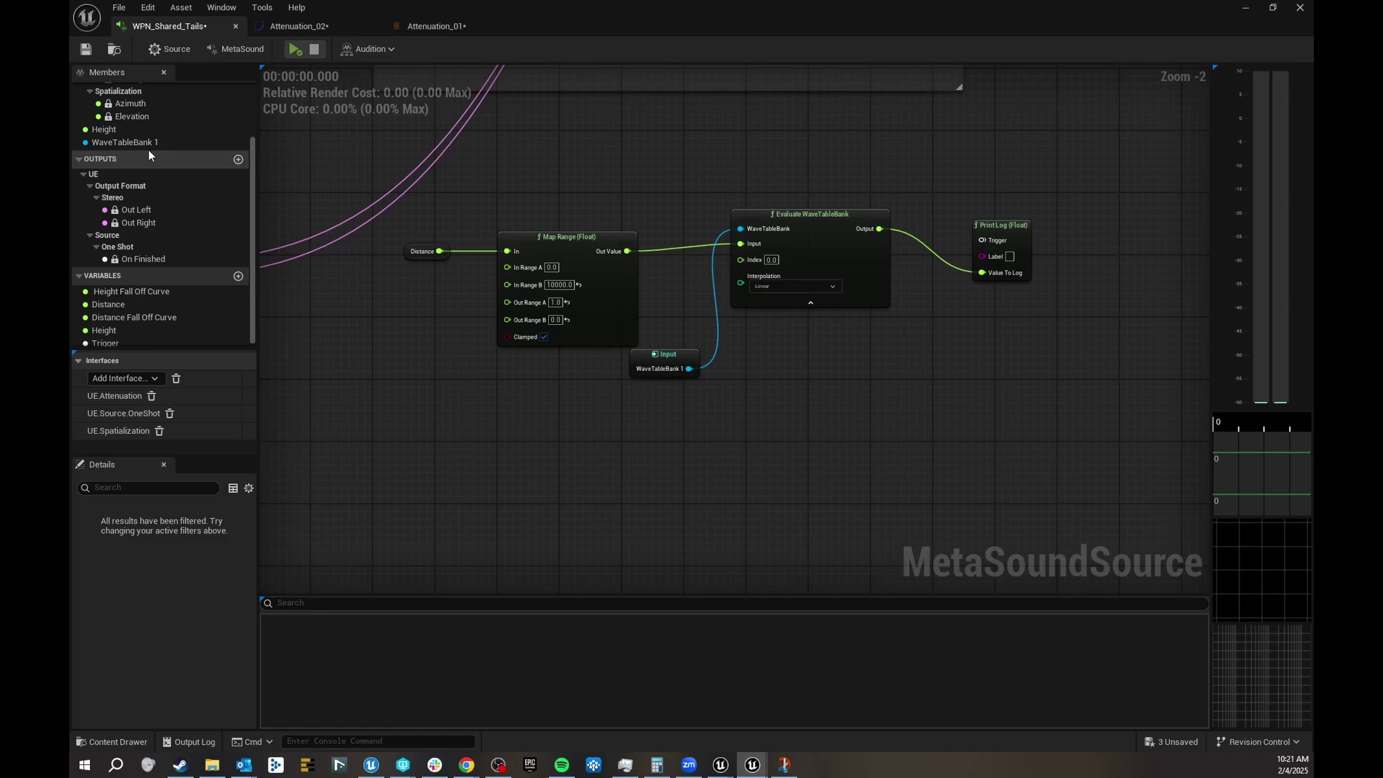
left_click(111, 343)
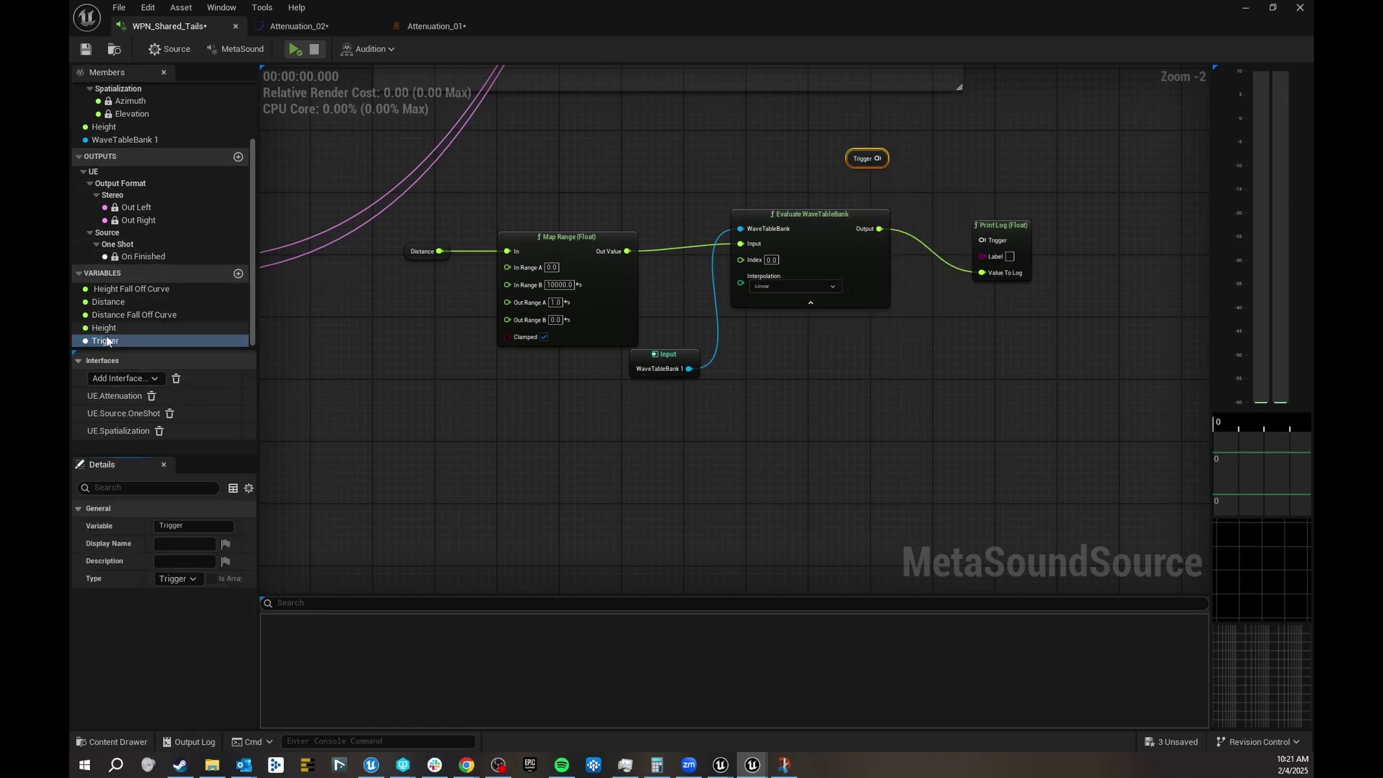
left_click_drag(108, 339, 981, 240)
key("Delete")
Step: Nudge the On Play input node closer to the Trigger variable node it feeds
right_click_drag(844, 186, 829, 175)
right_click_drag(531, 75, 619, 308)
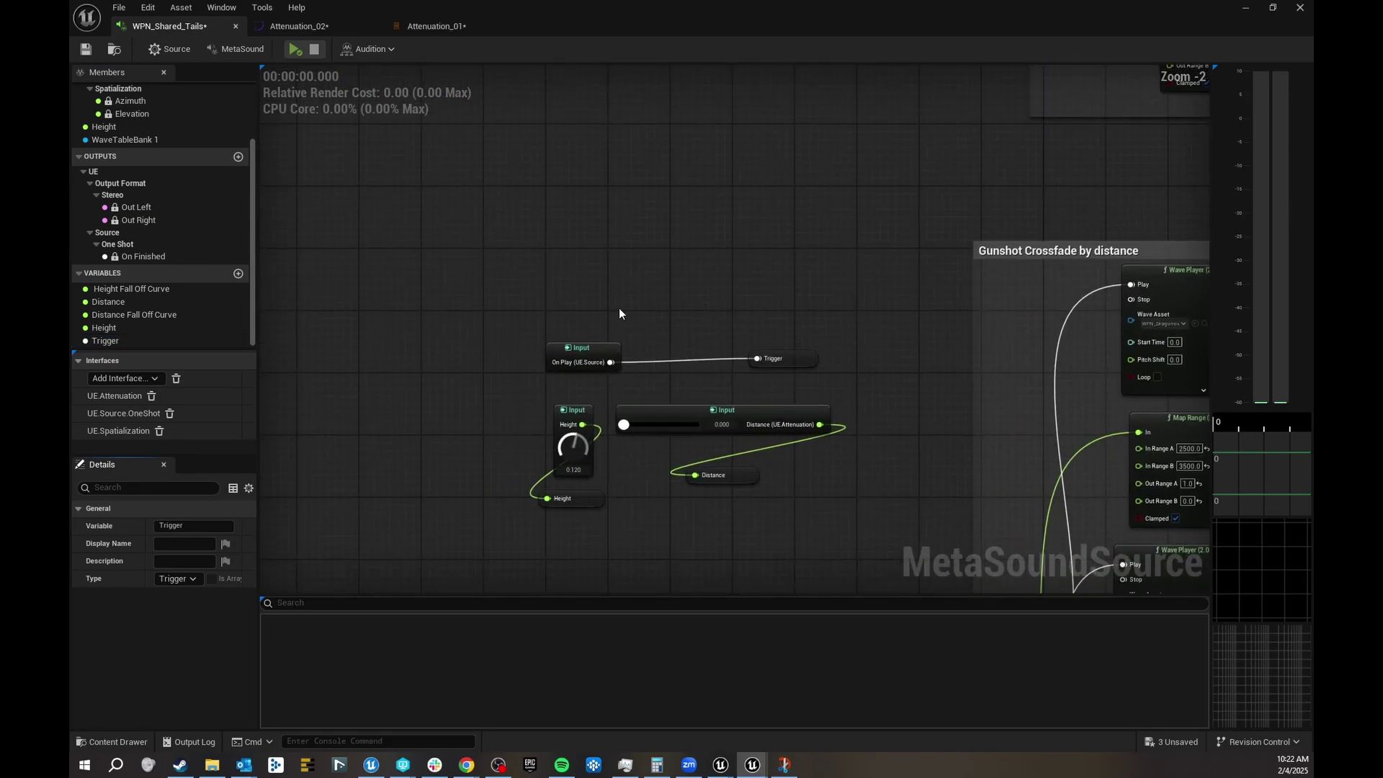
left_click_drag(595, 355, 607, 339)
left_click(773, 314)
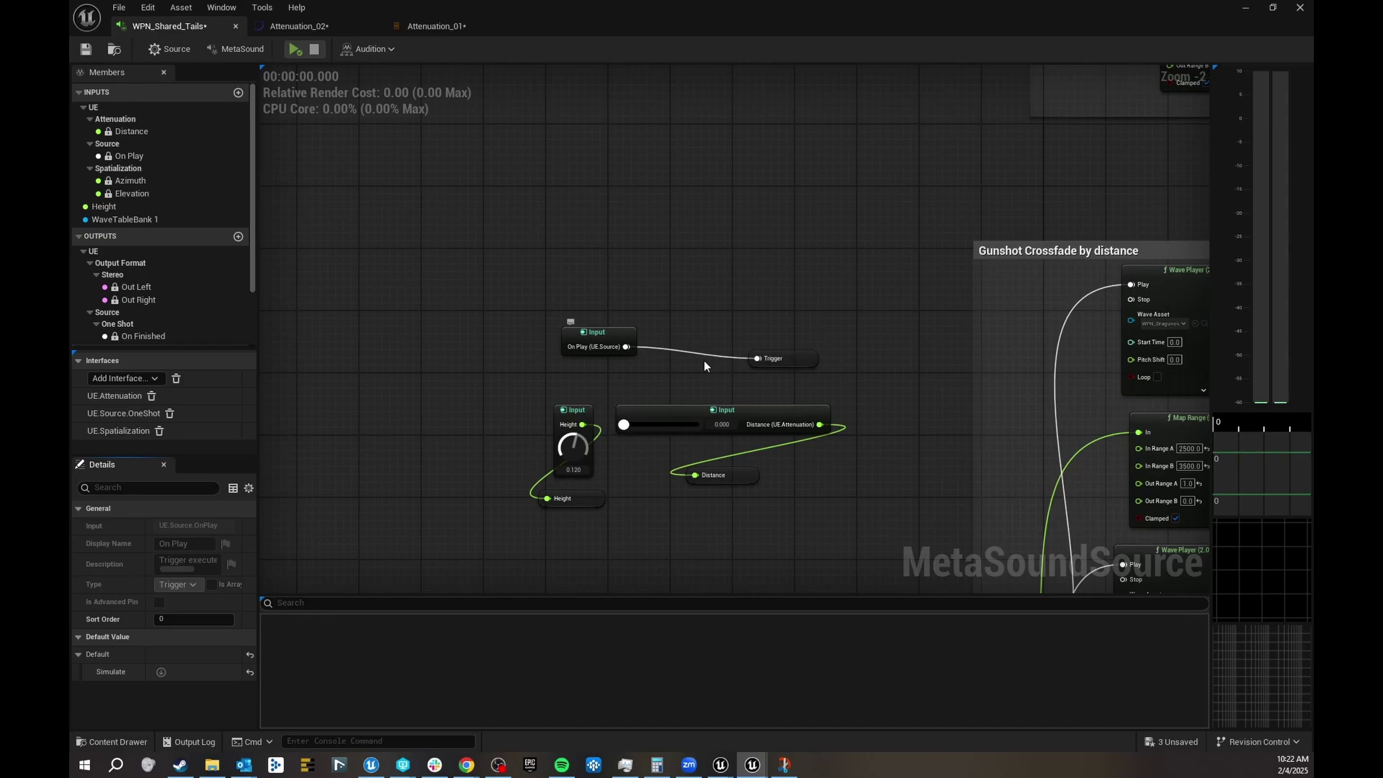
left_click(776, 354)
mouse_move(756, 358)
left_mouse_down()
mouse_move(767, 345)
mouse_move(753, 334)
left_mouse_up()
left_click(798, 291)
right_click_drag(792, 293, 646, 191)
left_click_drag(479, 245, 771, 474)
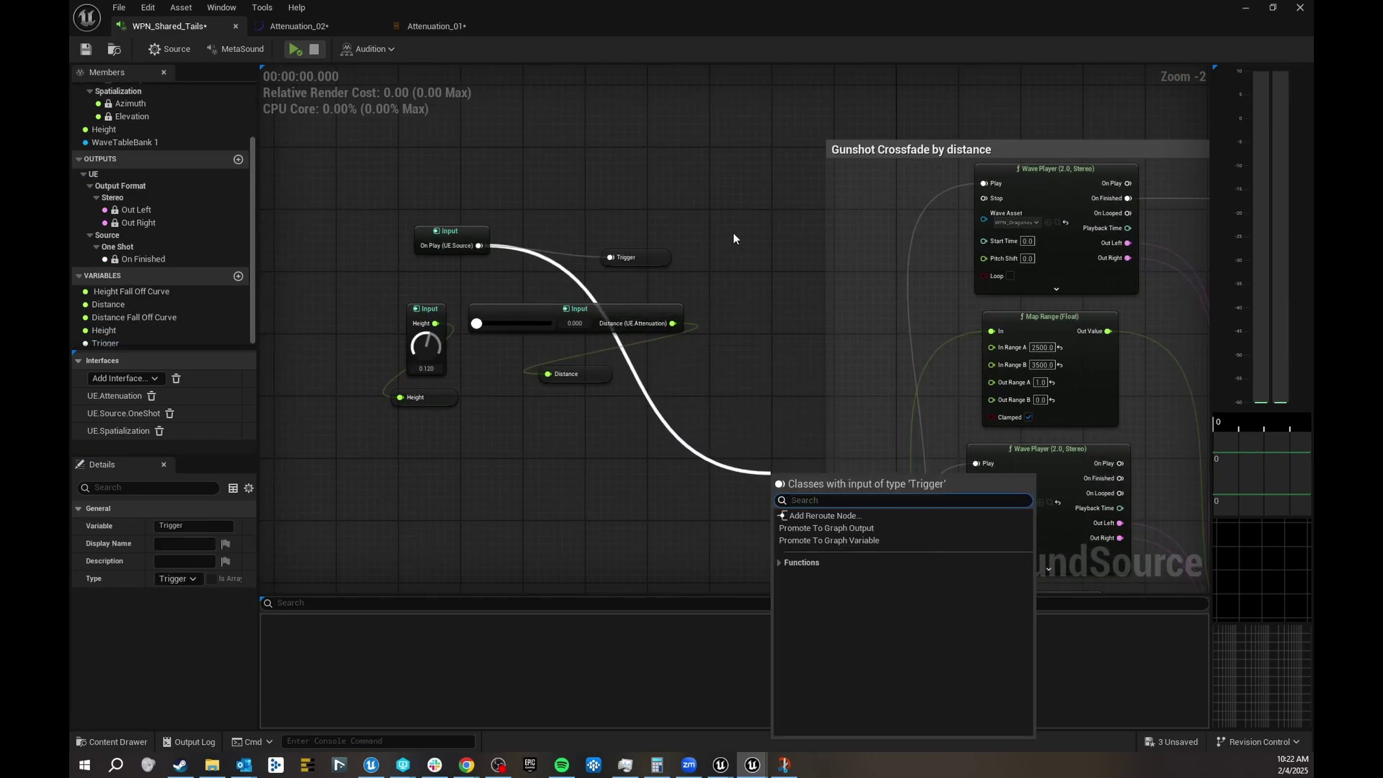
right_click_drag(751, 270, 396, 72)
right_click_drag(1122, 574, 325, 132)
right_click_drag(1109, 323, 442, 159)
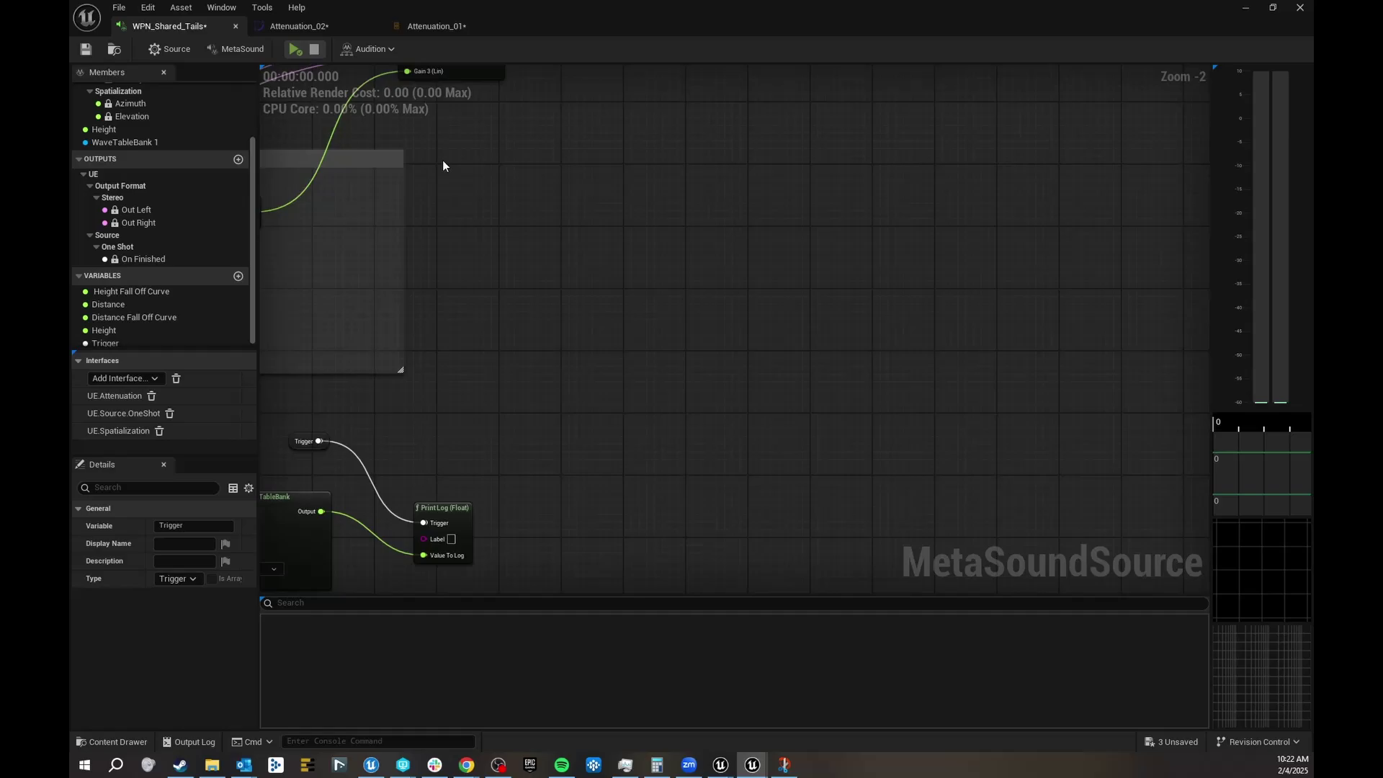
right_click_drag(323, 314, 817, 178)
Step: Arrange the MetaSound editor beside the Output Log and play the MetaSound to print the evaluated attenuation value
left_click(509, 296)
scroll(498, 205, "up", 2)
scroll(676, 176, "down", 1)
right_click_drag(459, 195, 606, 186)
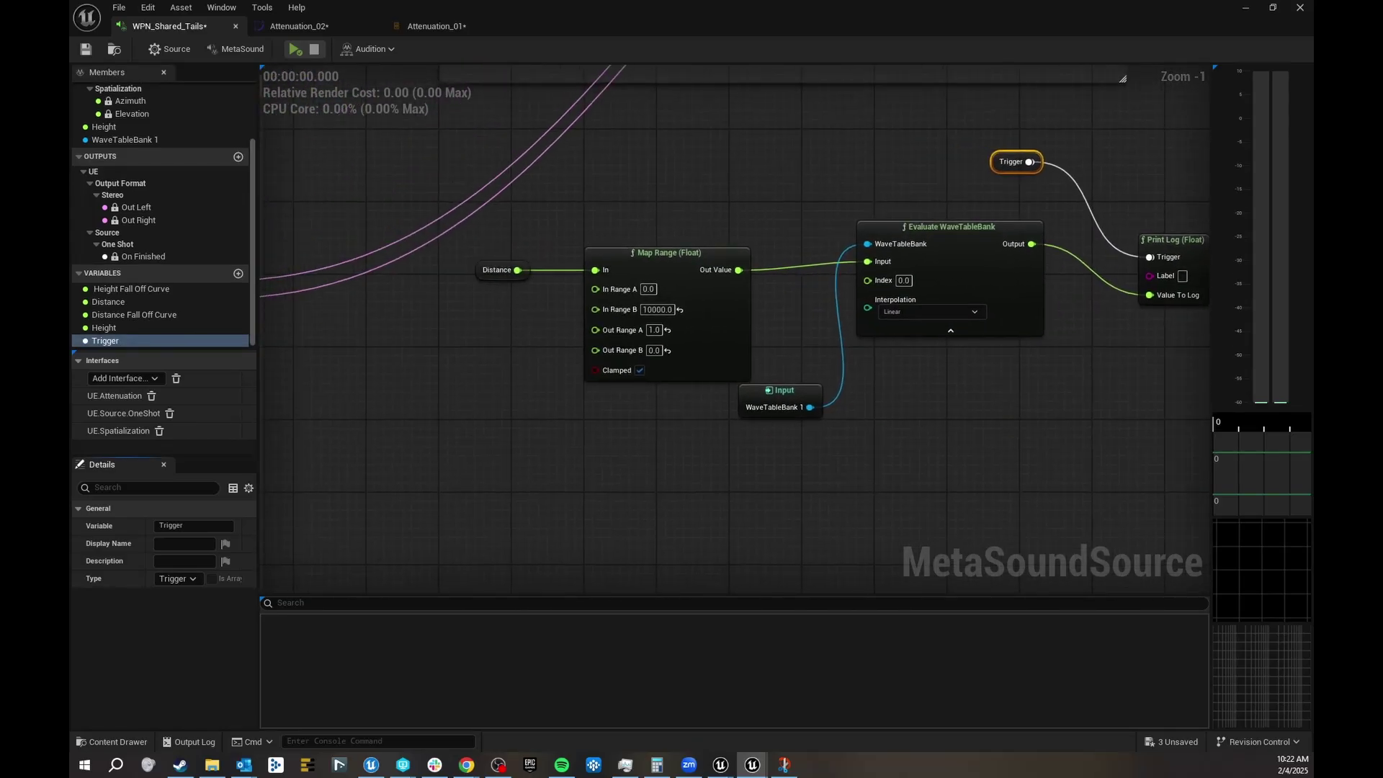
right_click_drag(850, 173, 739, 145)
left_click(842, 108)
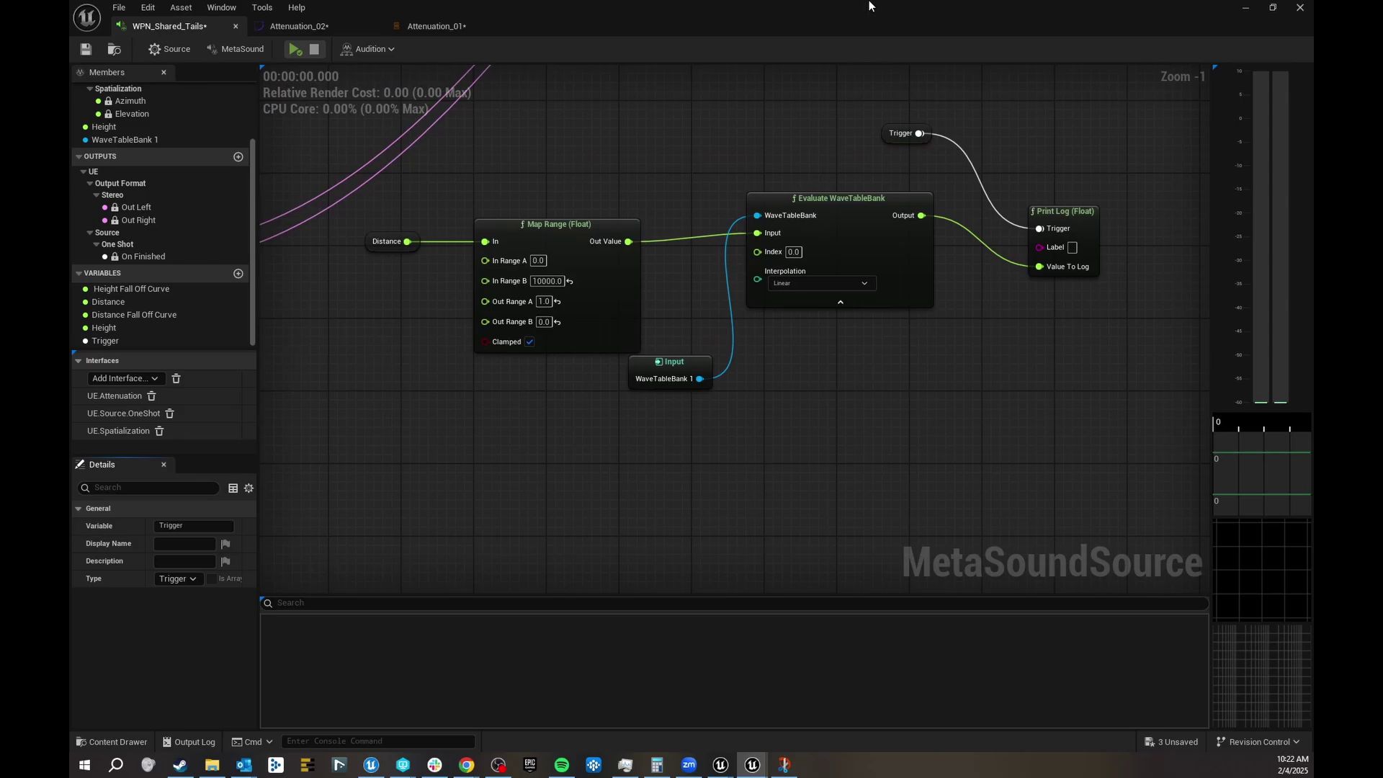
left_click_drag(869, 6, 942, 68)
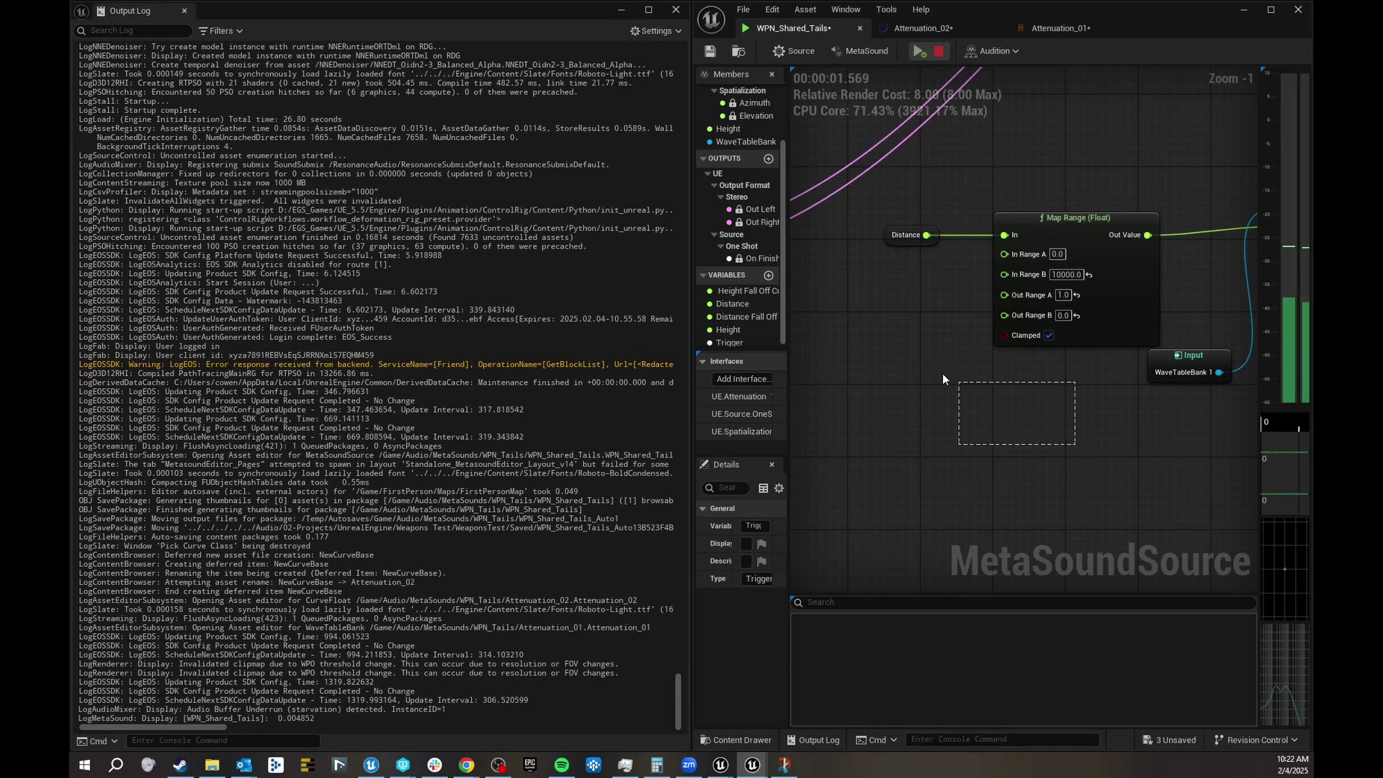
right_click_drag(942, 373, 576, 292)
right_click_drag(1188, 309, 1044, 438)
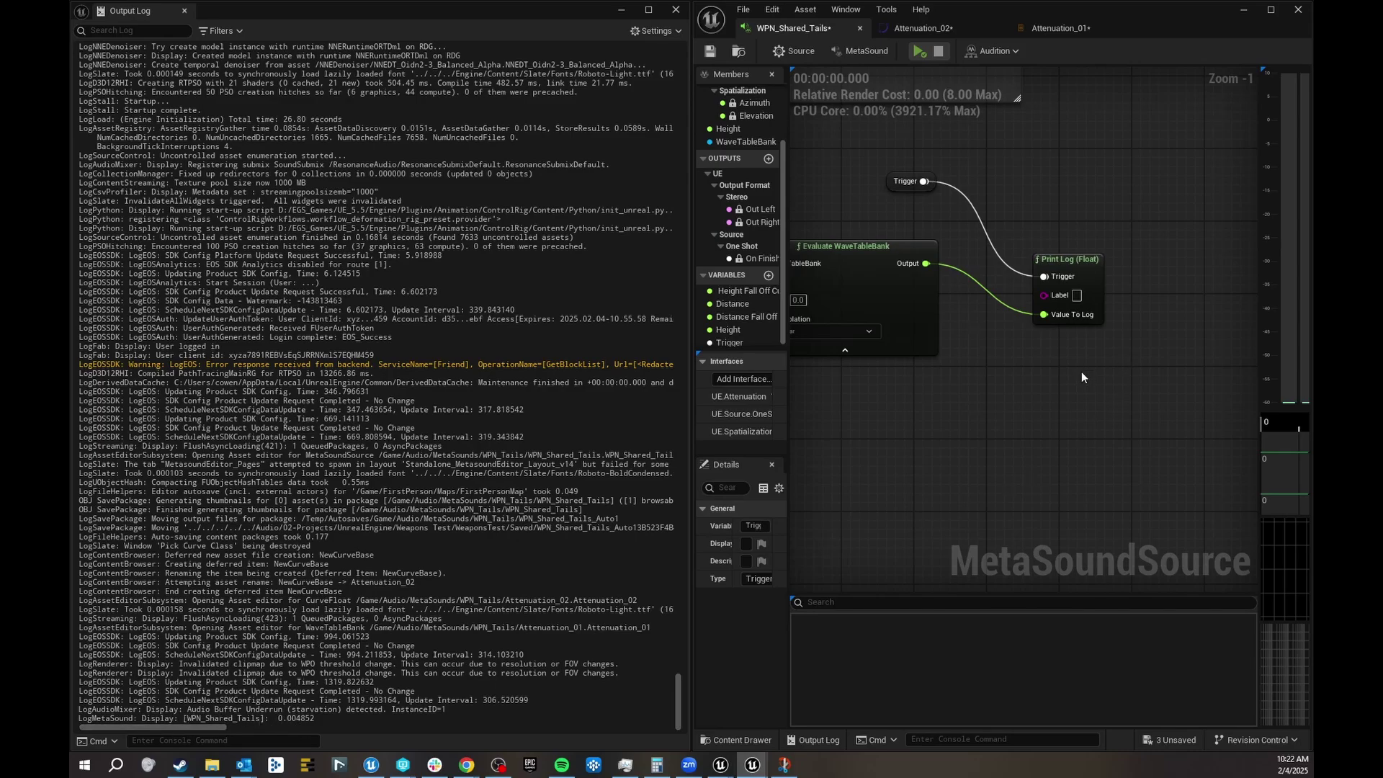
key("space")
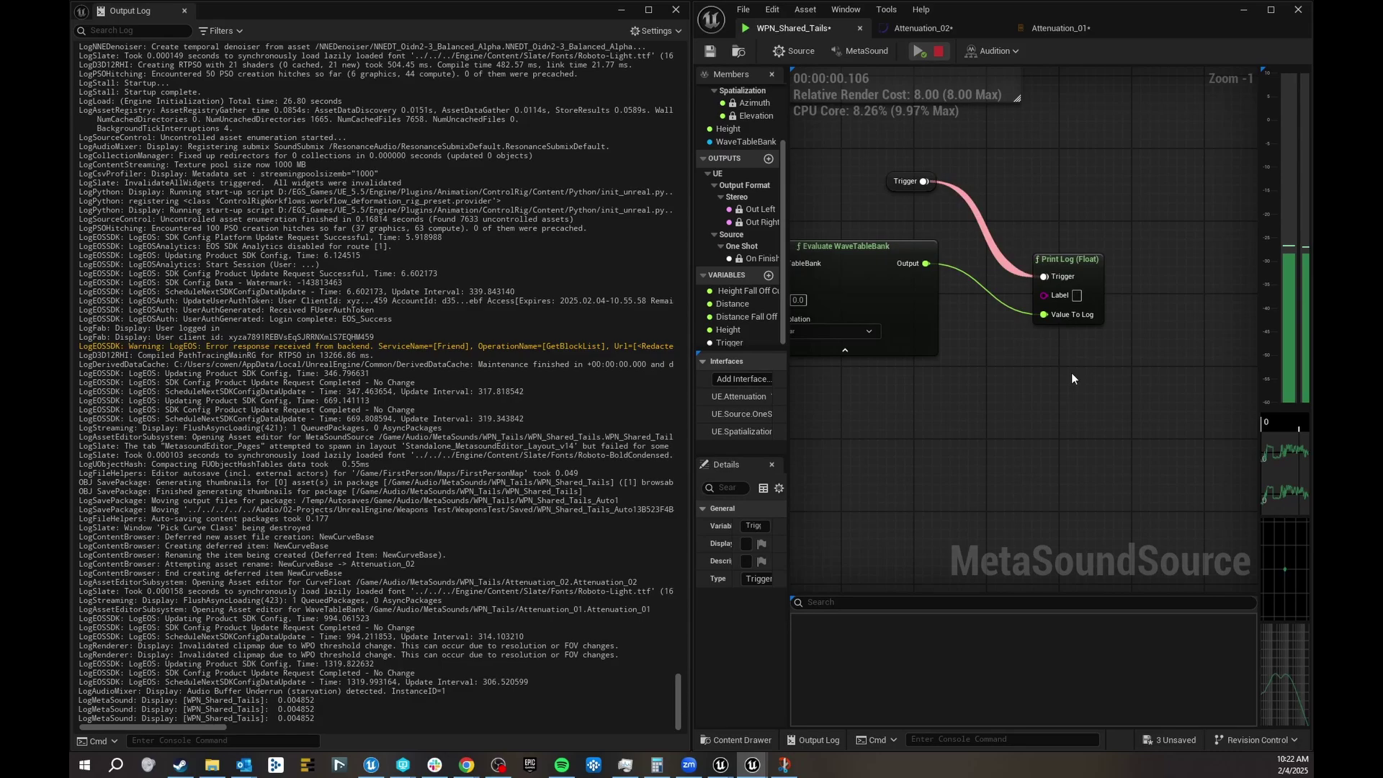
Step: Try a default value of 630 for the Distance variable, then undo that edit
right_click_drag(923, 228, 1133, 215)
right_click_drag(980, 208, 1147, 229)
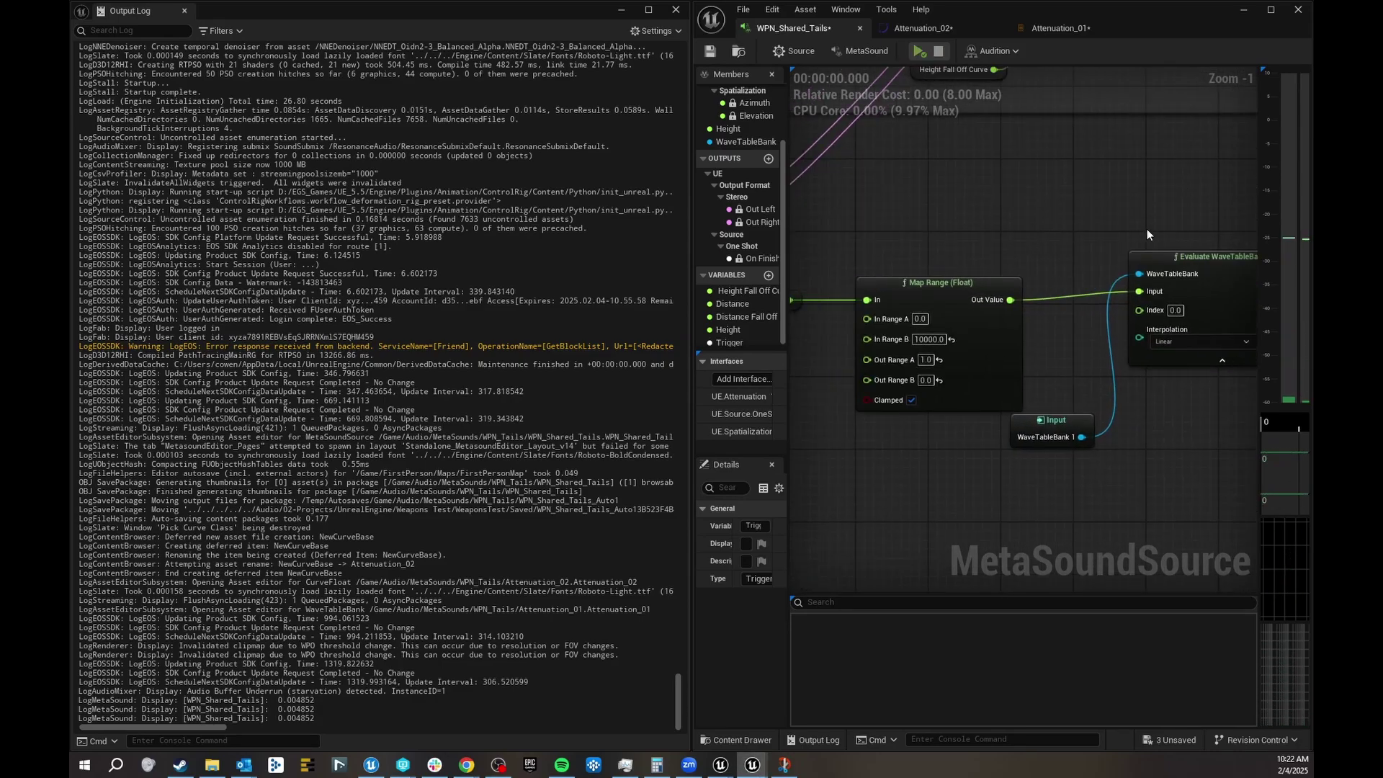
right_click_drag(897, 206, 975, 192)
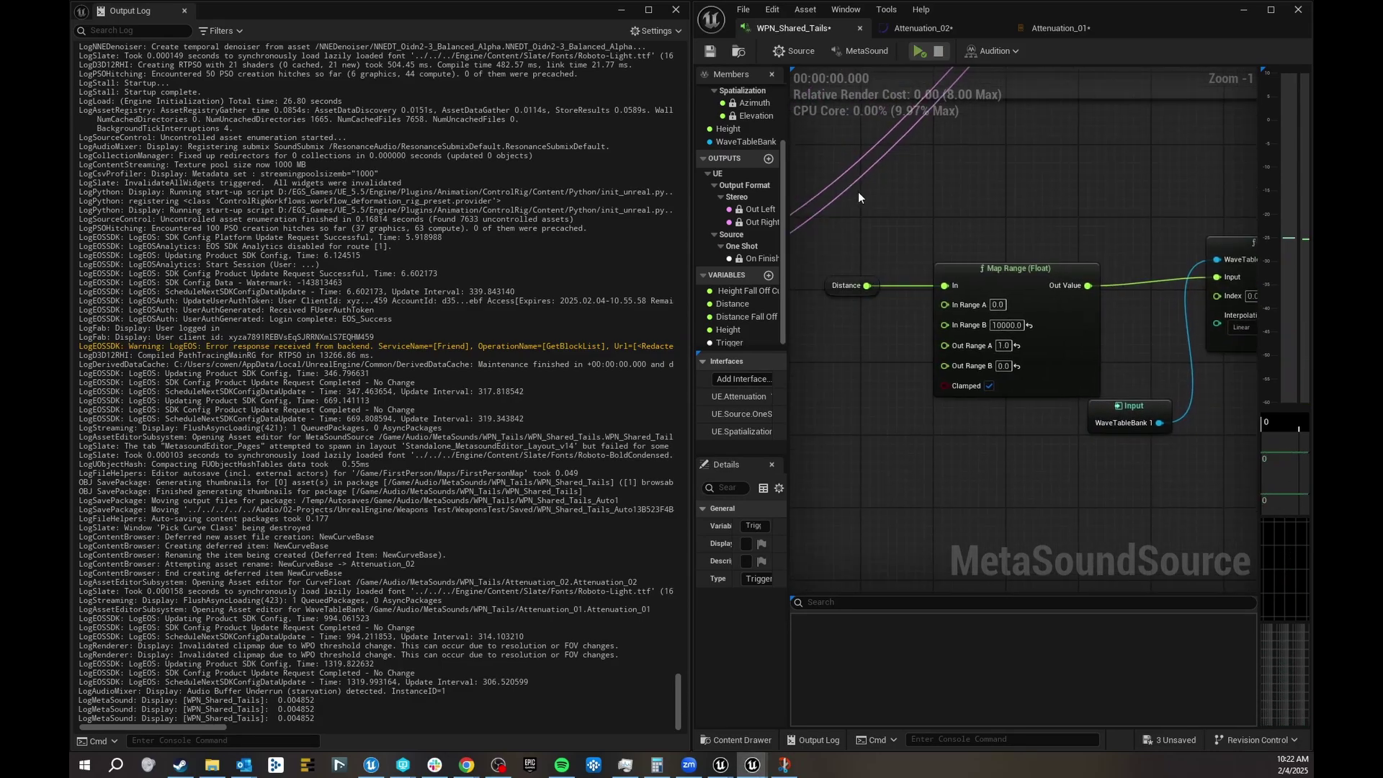
left_click(843, 286)
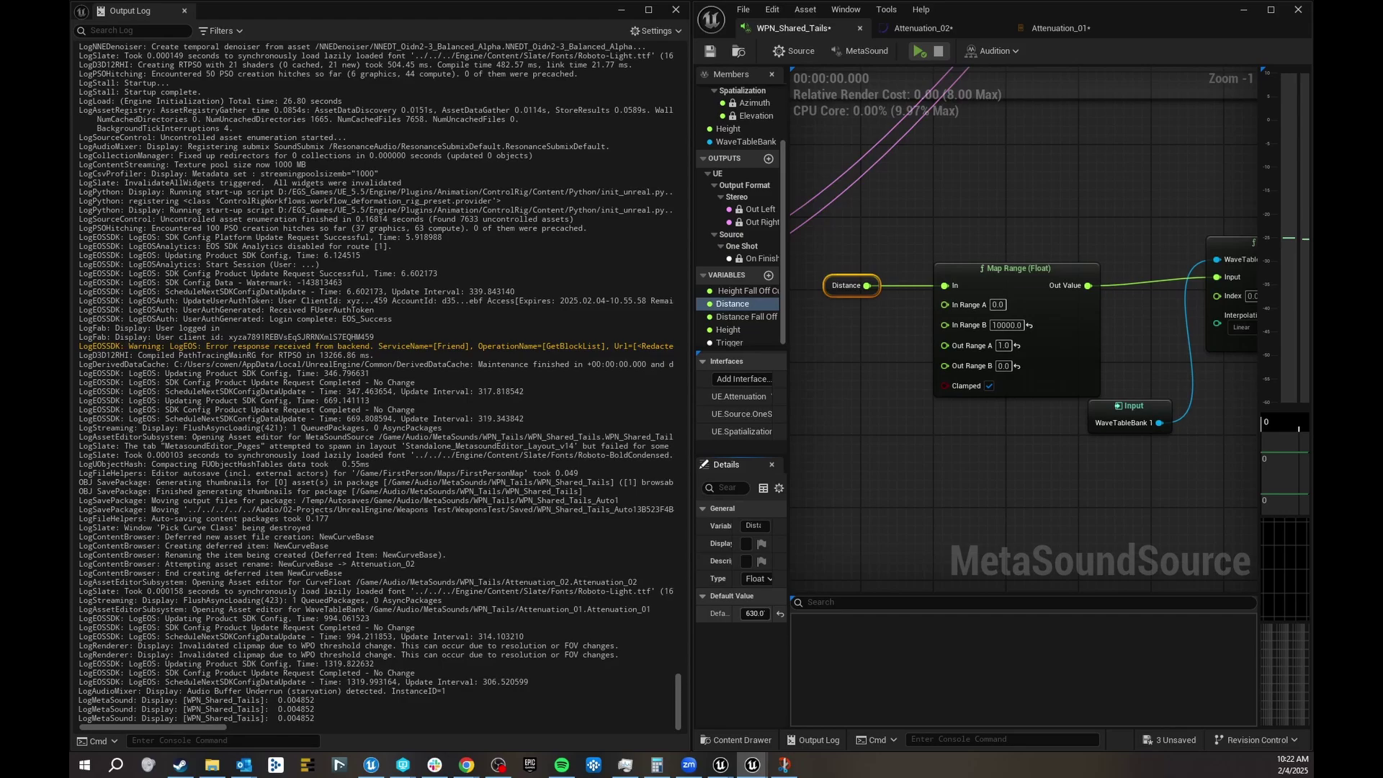
key("ctrl+z")
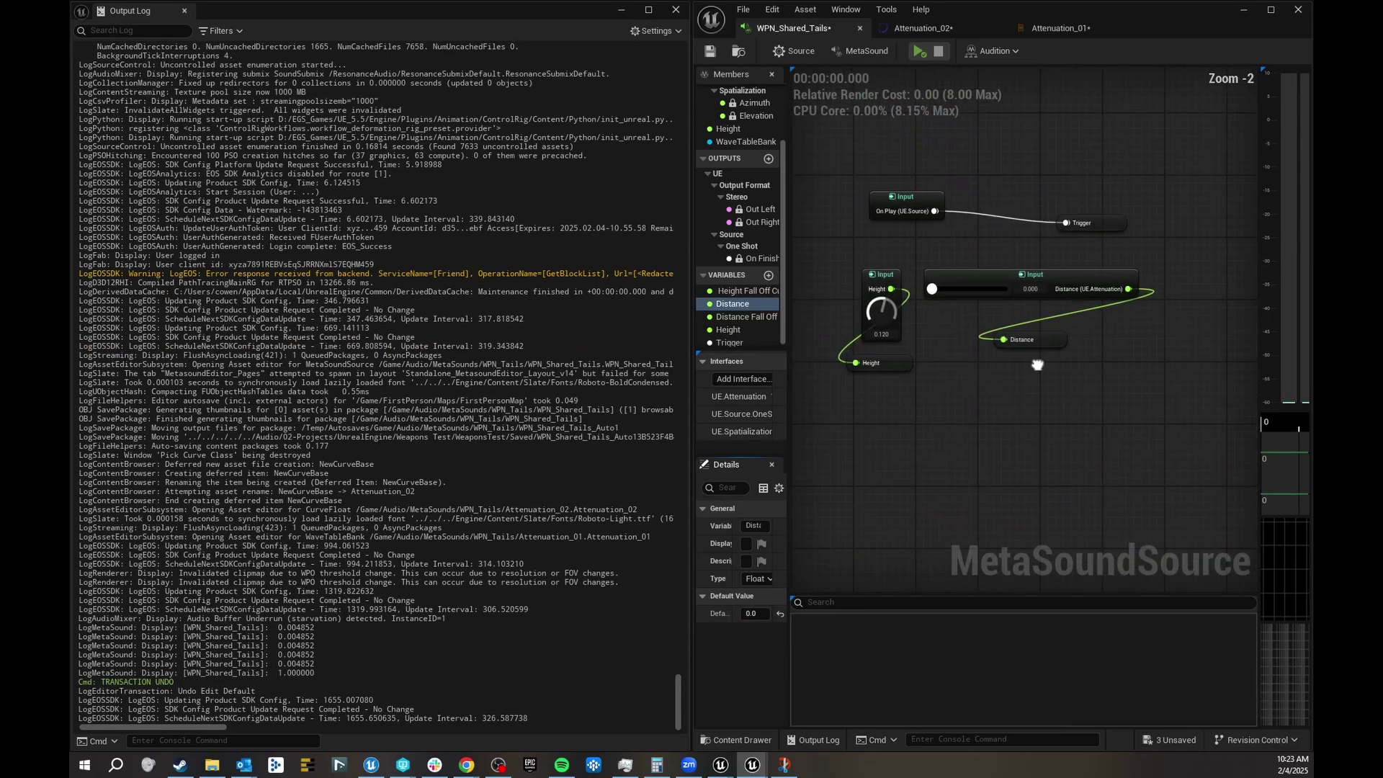
Step: Play the MetaSound repeatedly while raising the Distance input to about 8546, logging the evaluated output at several distances
key("space")
left_click_drag(930, 287, 977, 287)
key("space")
key("space")
key("space")
key("space")
key("space")
key("space")
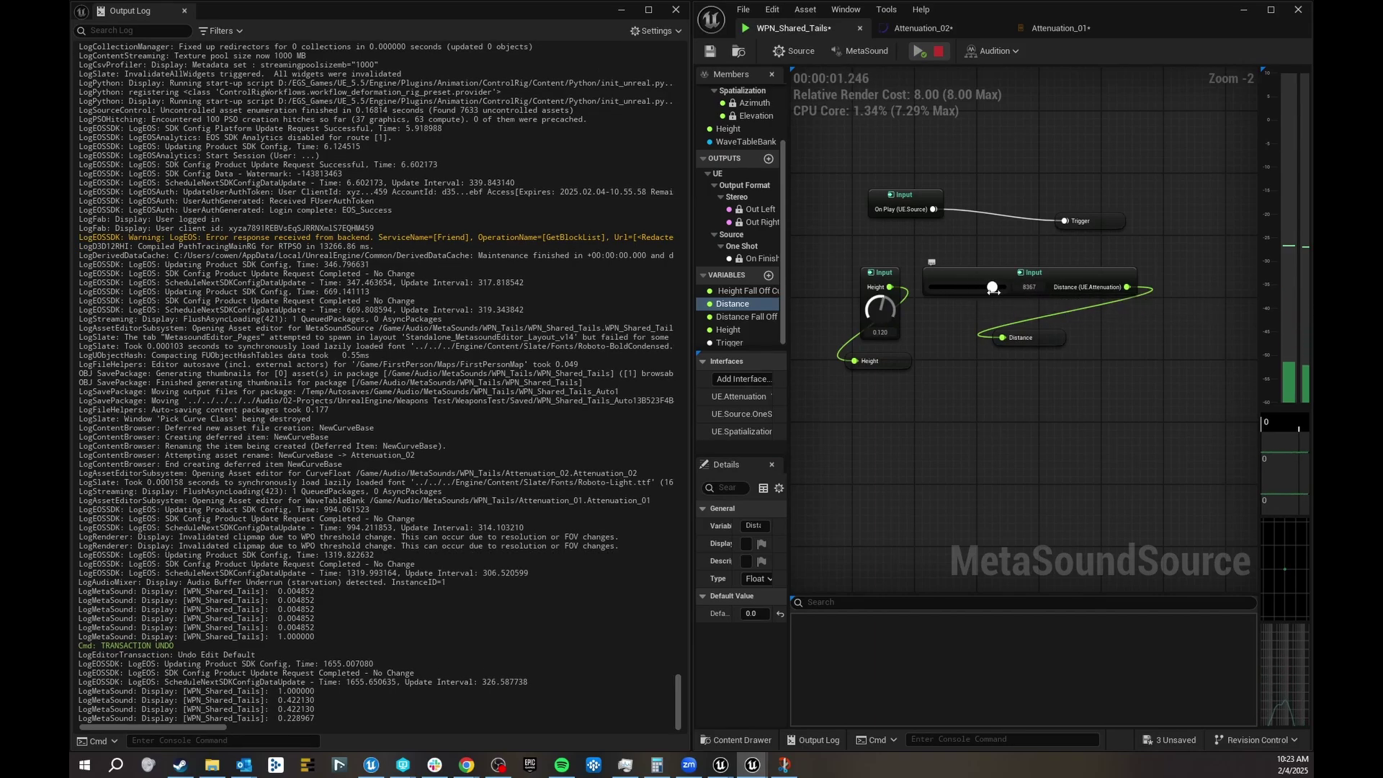
key("space")
key("space")
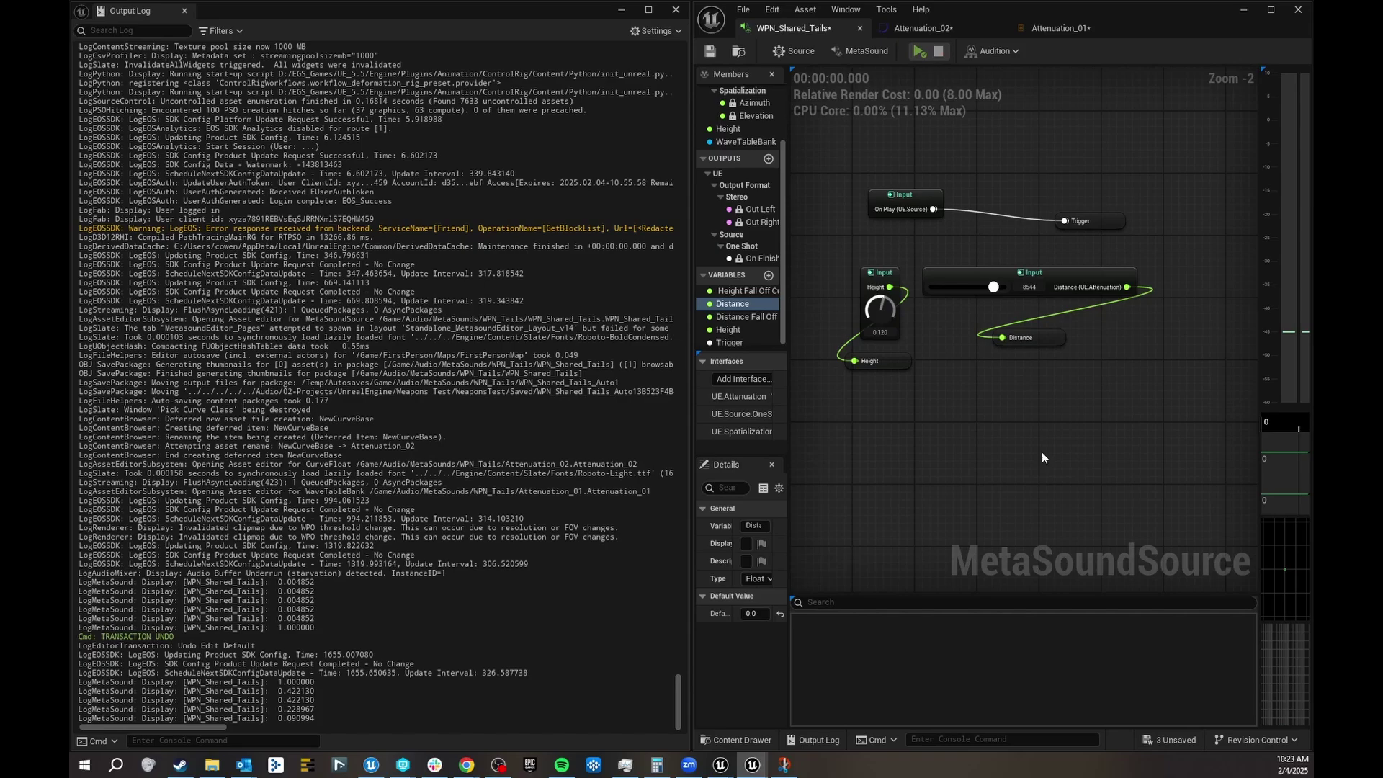
Step: Move the Distance (UE.Attenuation) input and its Distance variable node beneath the Map Range and WaveTableBank 1 nodes
scroll(1043, 435, "down", 5)
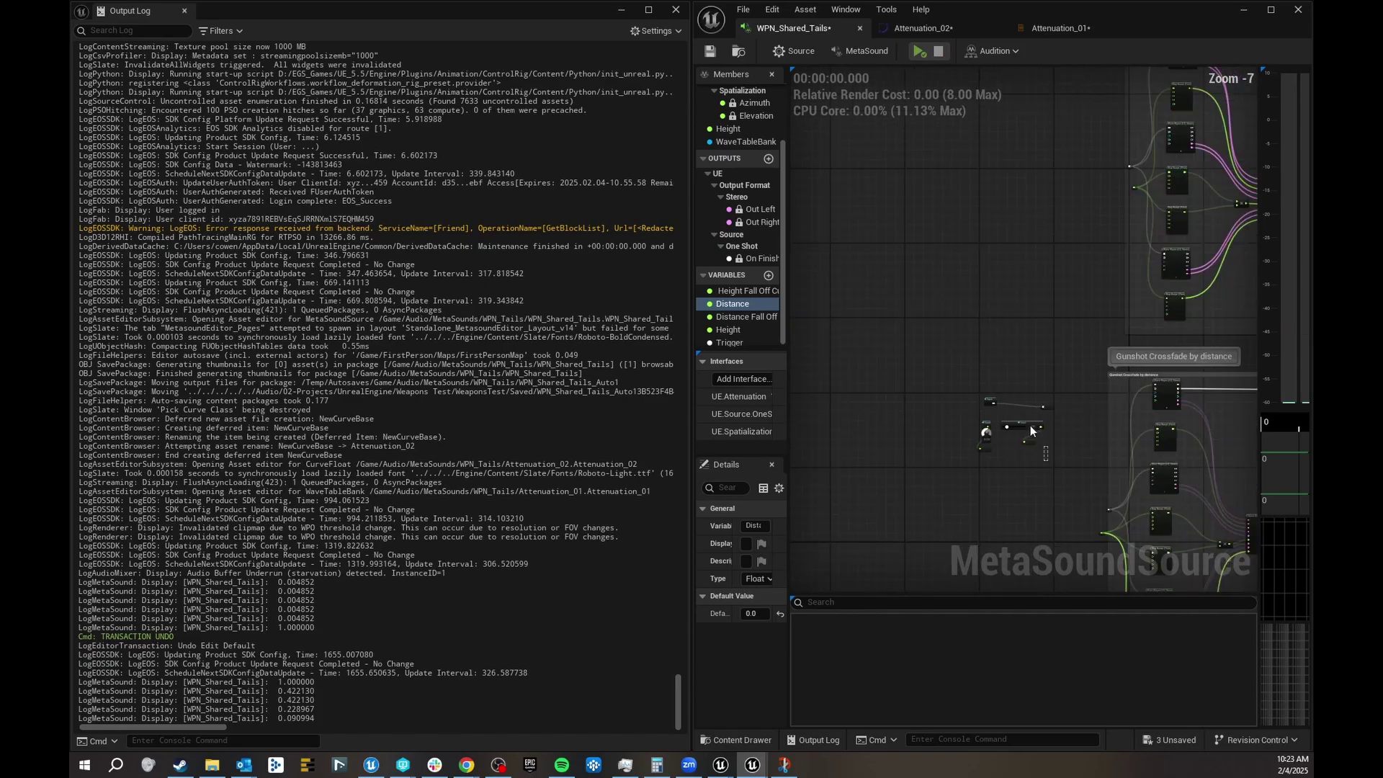
left_click(1050, 481)
right_click_drag(1039, 498, 828, 189)
left_click_drag(814, 138, 795, 119)
scroll(798, 137, "up", 2)
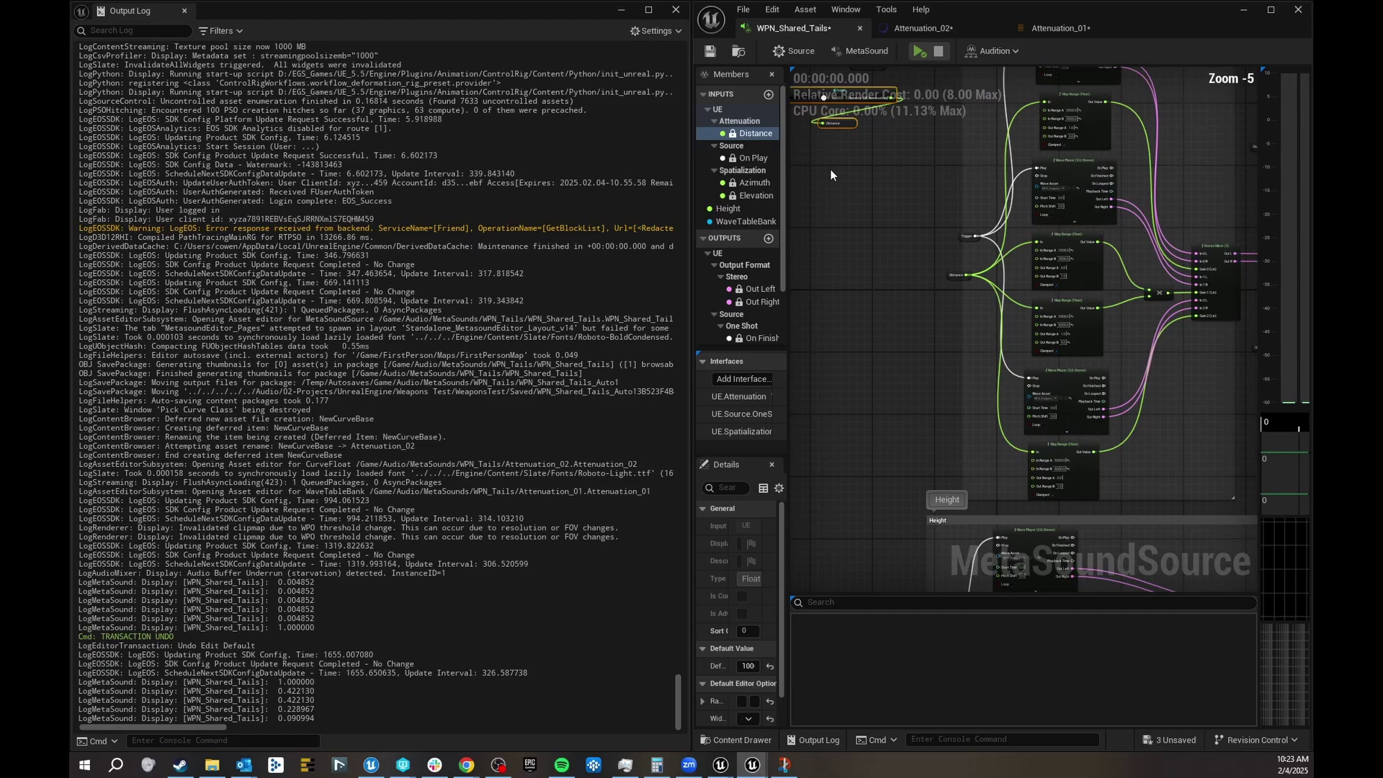
key("f")
Step: Play the MetaSound with the Distance input at 10000, about 4734 and 0 to log the evaluated output for each
key("space")
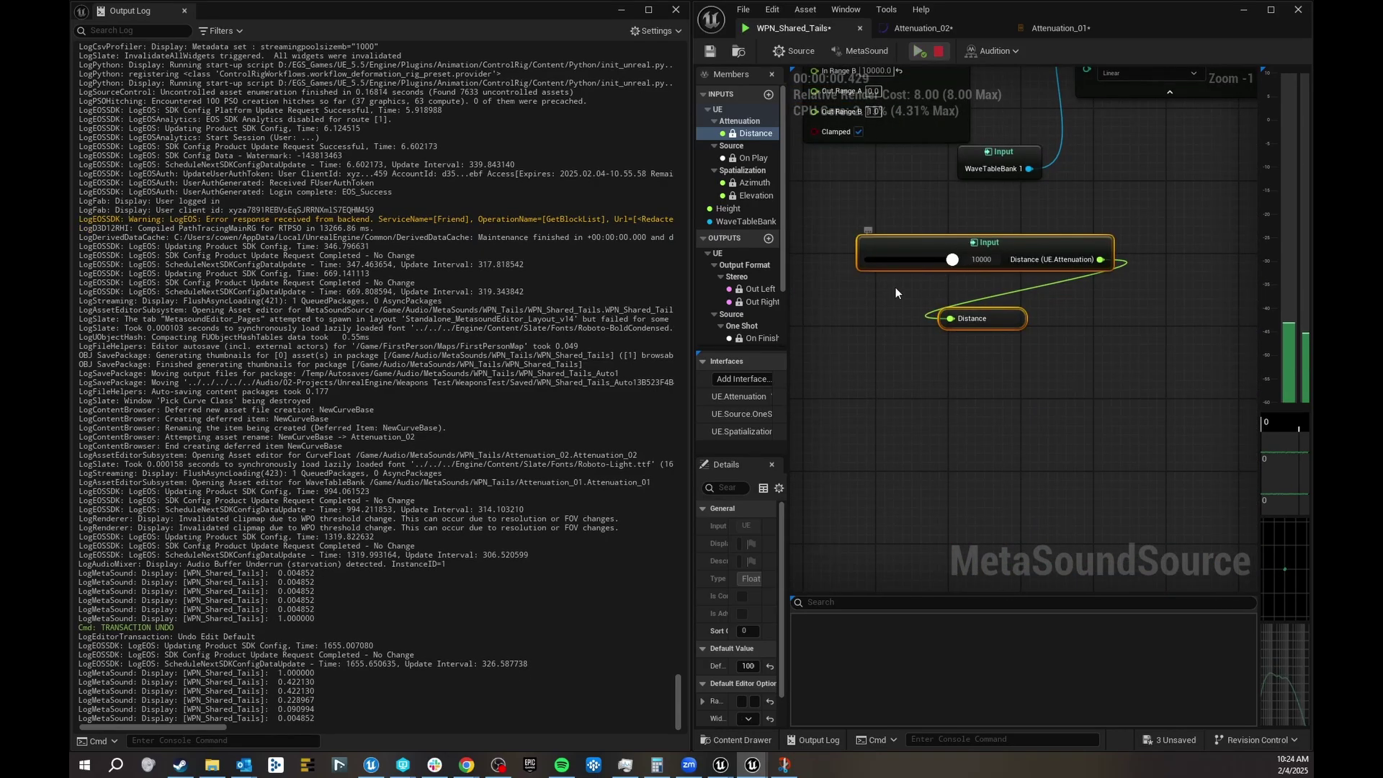
left_click(915, 384)
key("space")
key("space")
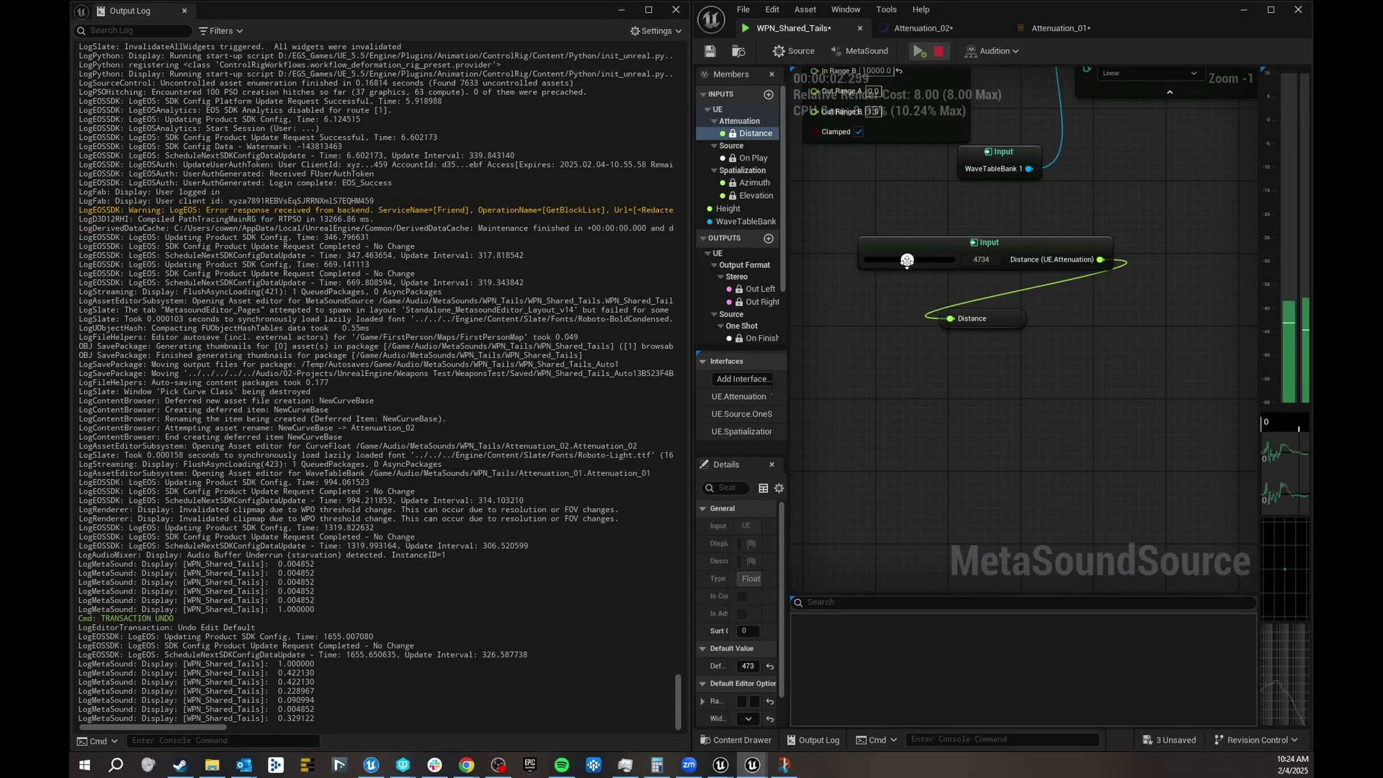
left_click_drag(906, 261, 866, 262)
key("space")
key("space")
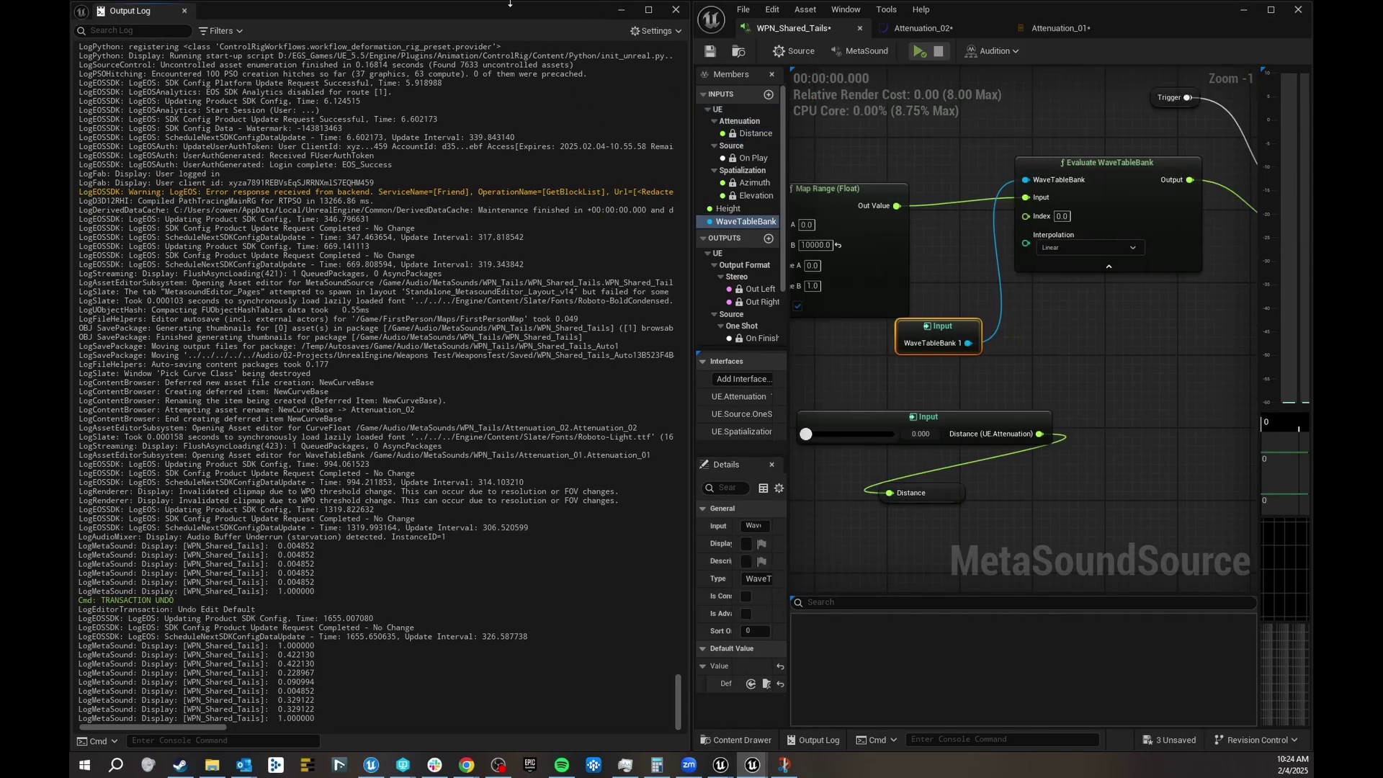
Step: Clear the Output Log out of the way and open the Attenuation_01 WaveTable Bank from the WPN_Tails folder
left_click_drag(510, 10, 563, 79)
left_click(738, 75)
double_click(288, 525)
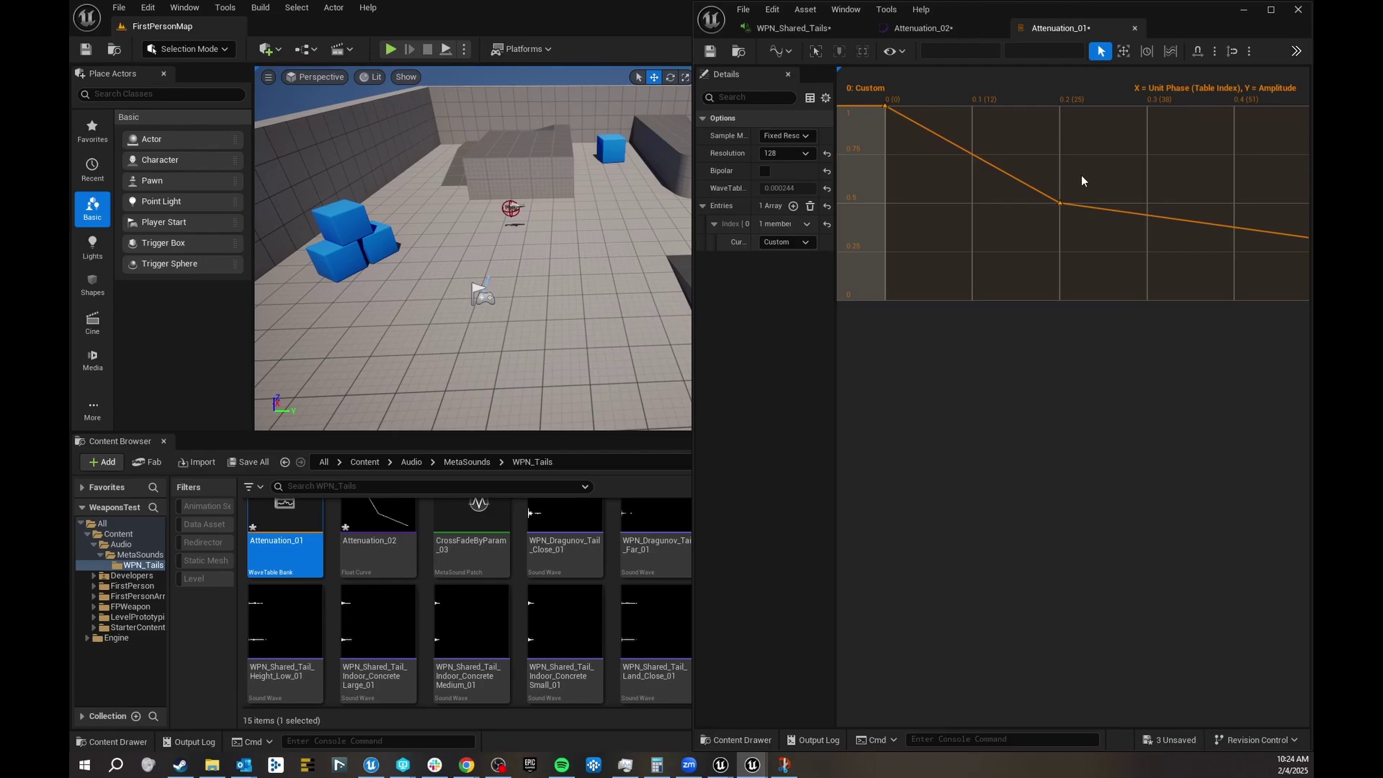
Step: Move the middle key of the Attenuation_01 custom curve down to about 0.099 on X and 0.097 in amplitude
left_click(1059, 203)
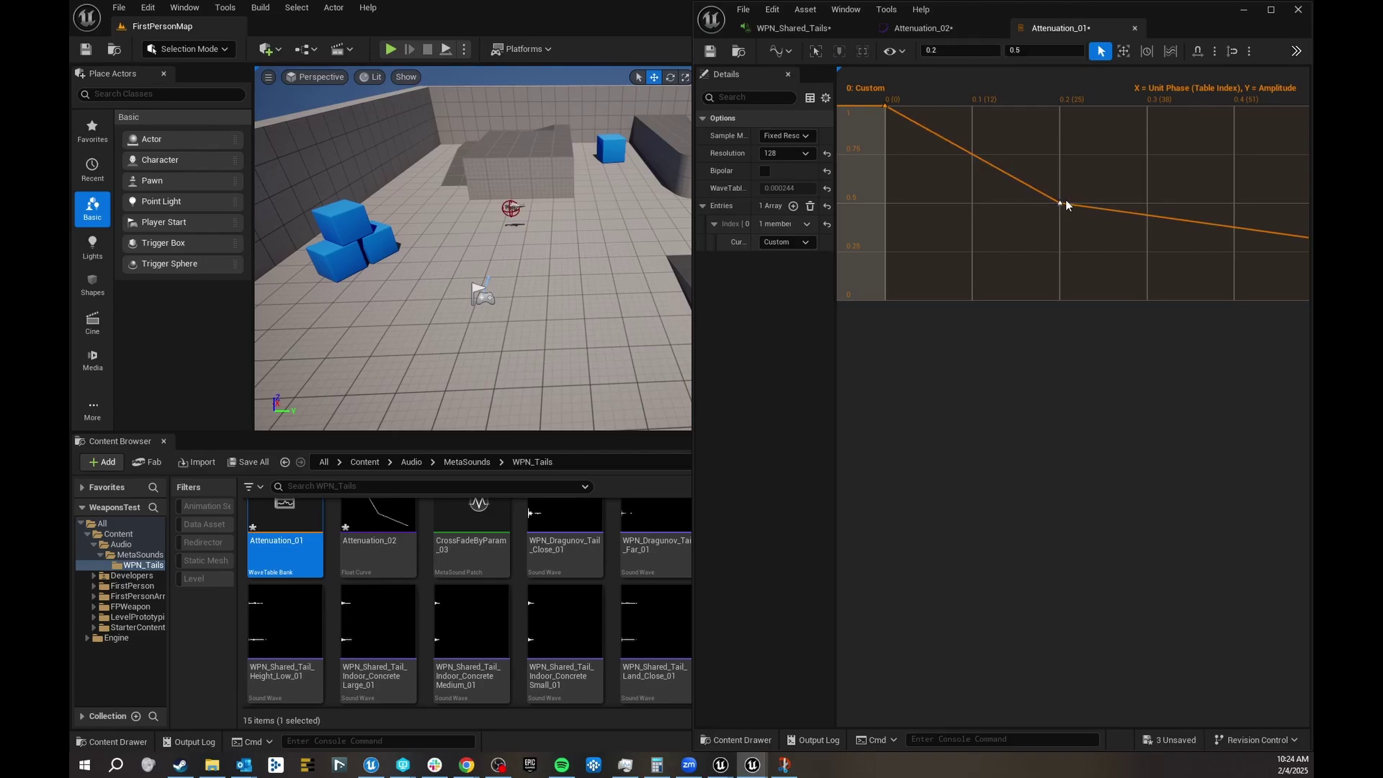
left_click_drag(1065, 200, 971, 283)
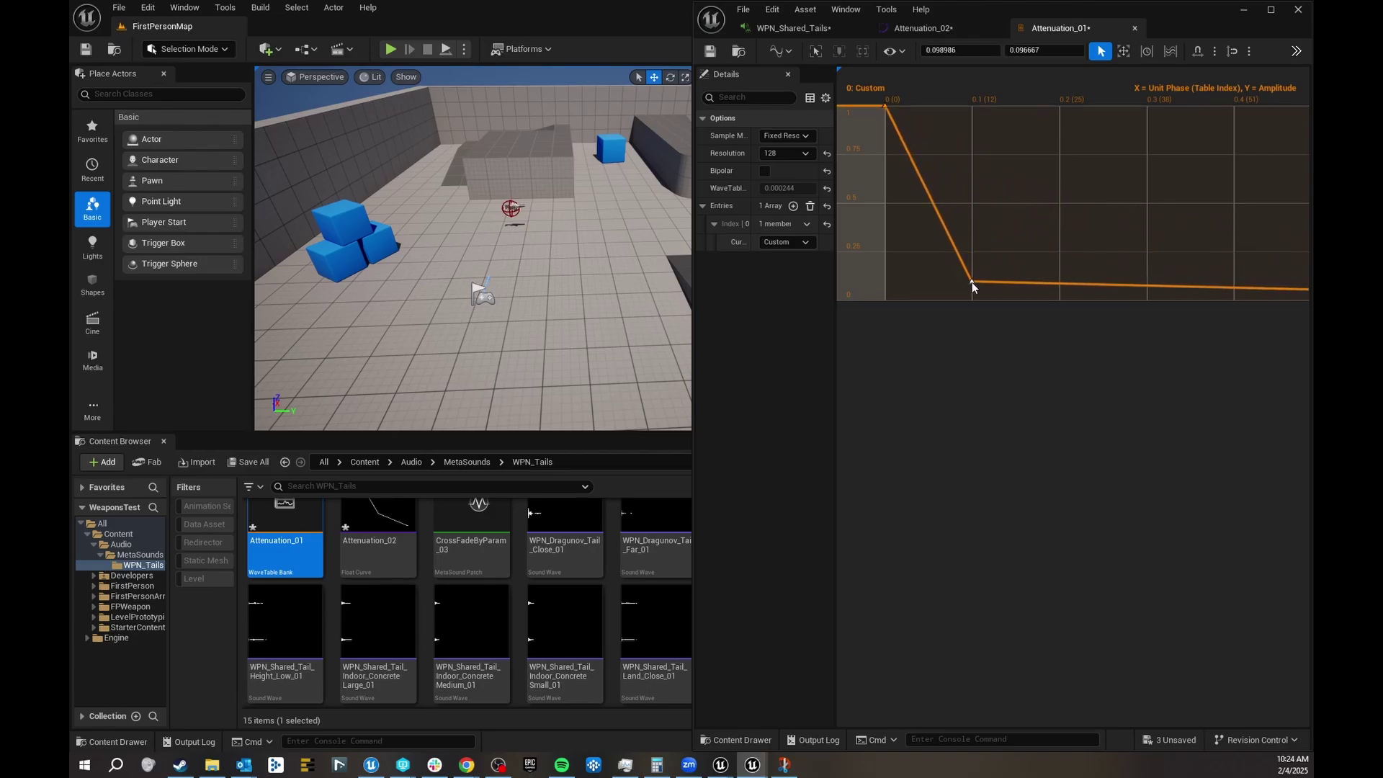
left_click(995, 548)
Step: Return to the WPN_Shared_Tails graph, bring up the Output Log and play the MetaSound with the Distance input at 0
left_click(821, 27)
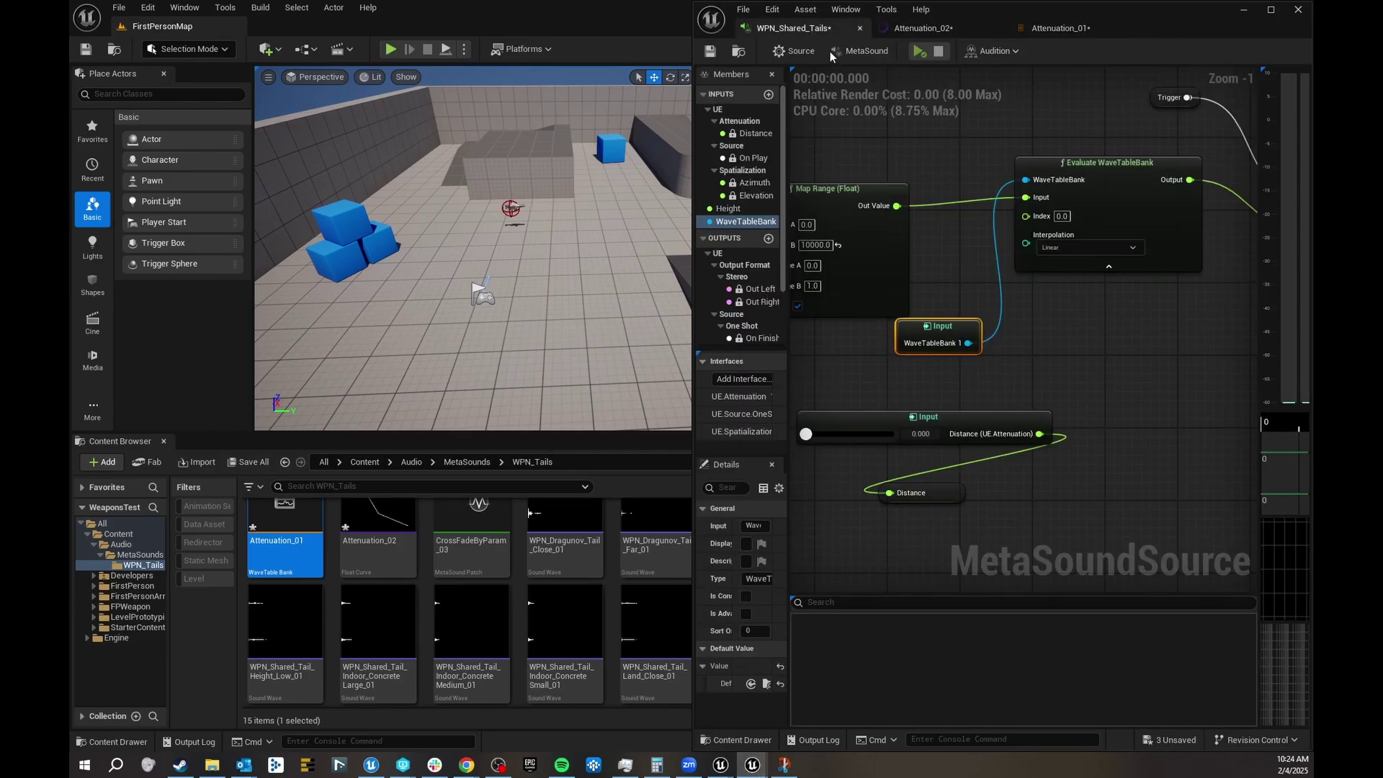
right_click_drag(1031, 398, 1120, 314)
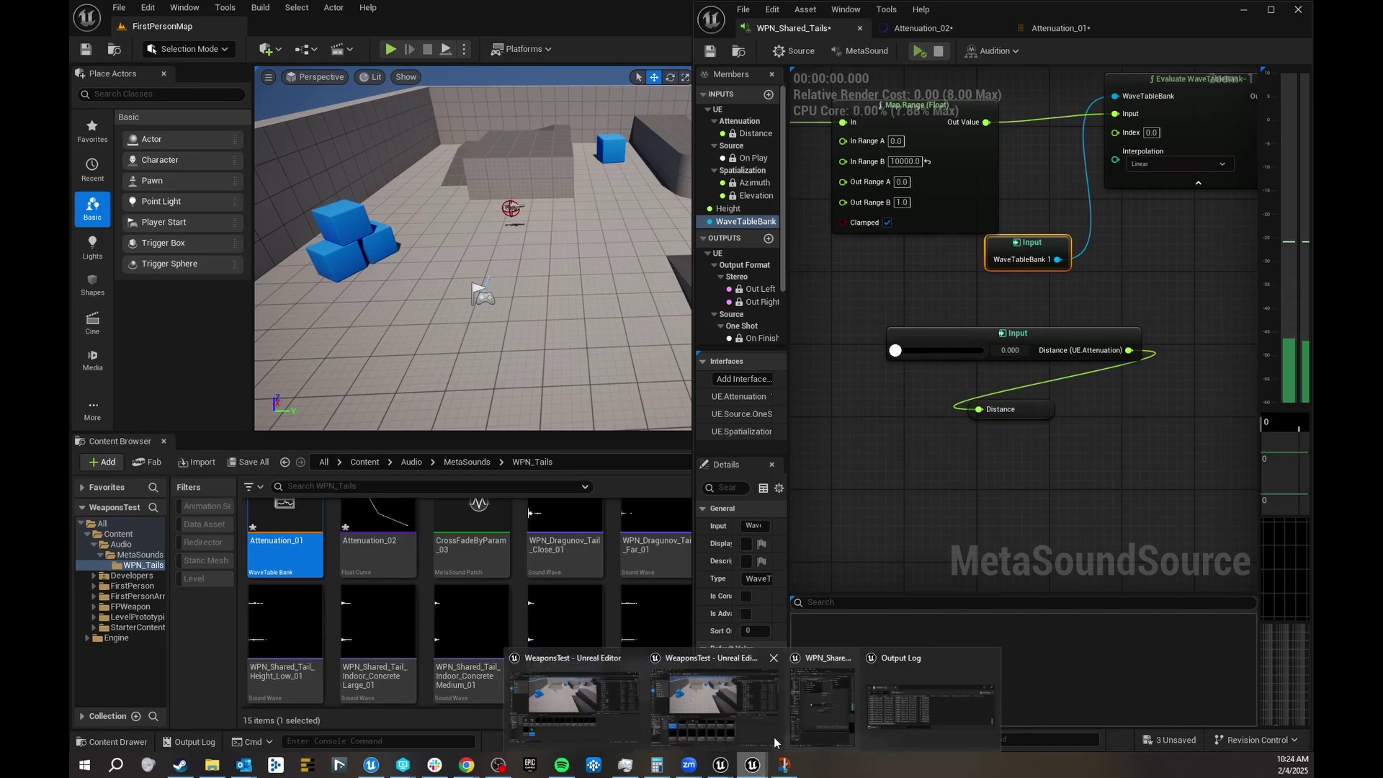
mouse_move(753, 765)
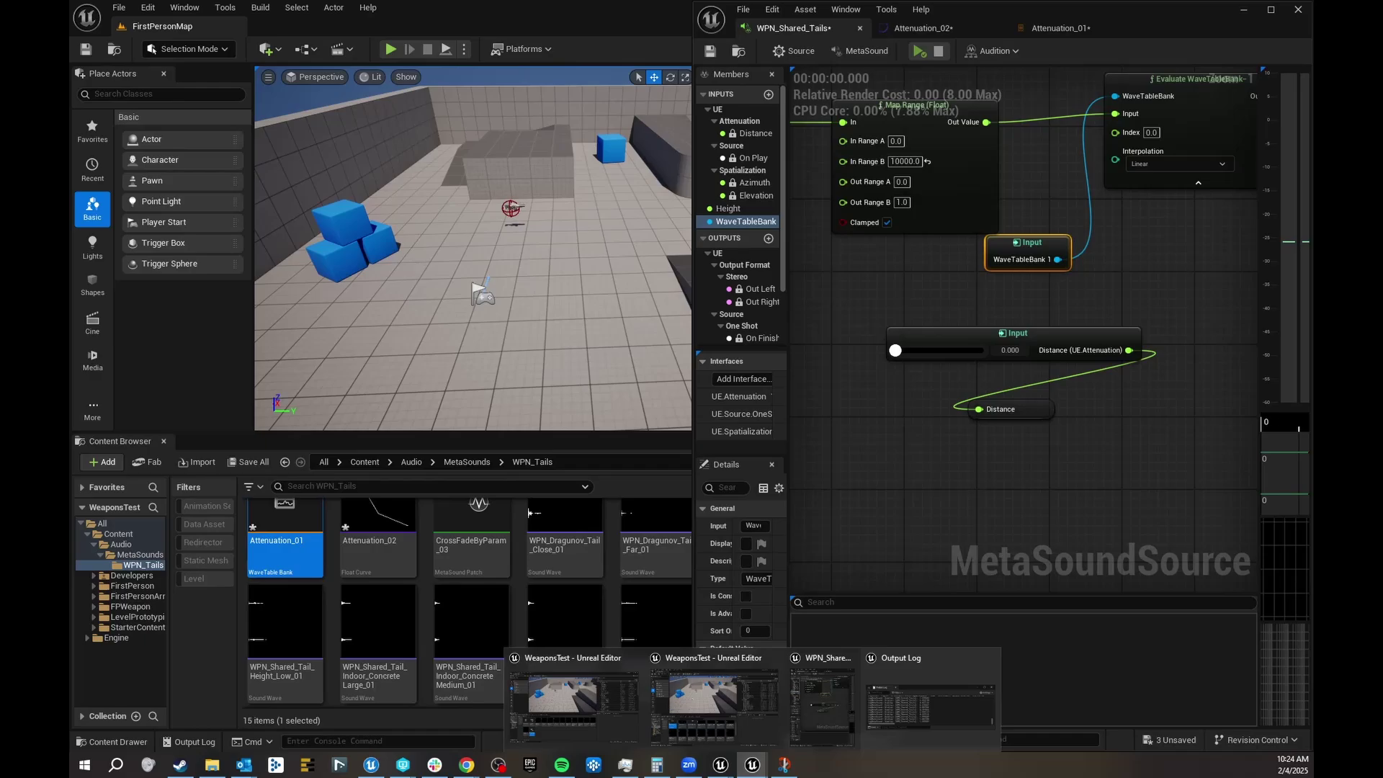
left_click(931, 704)
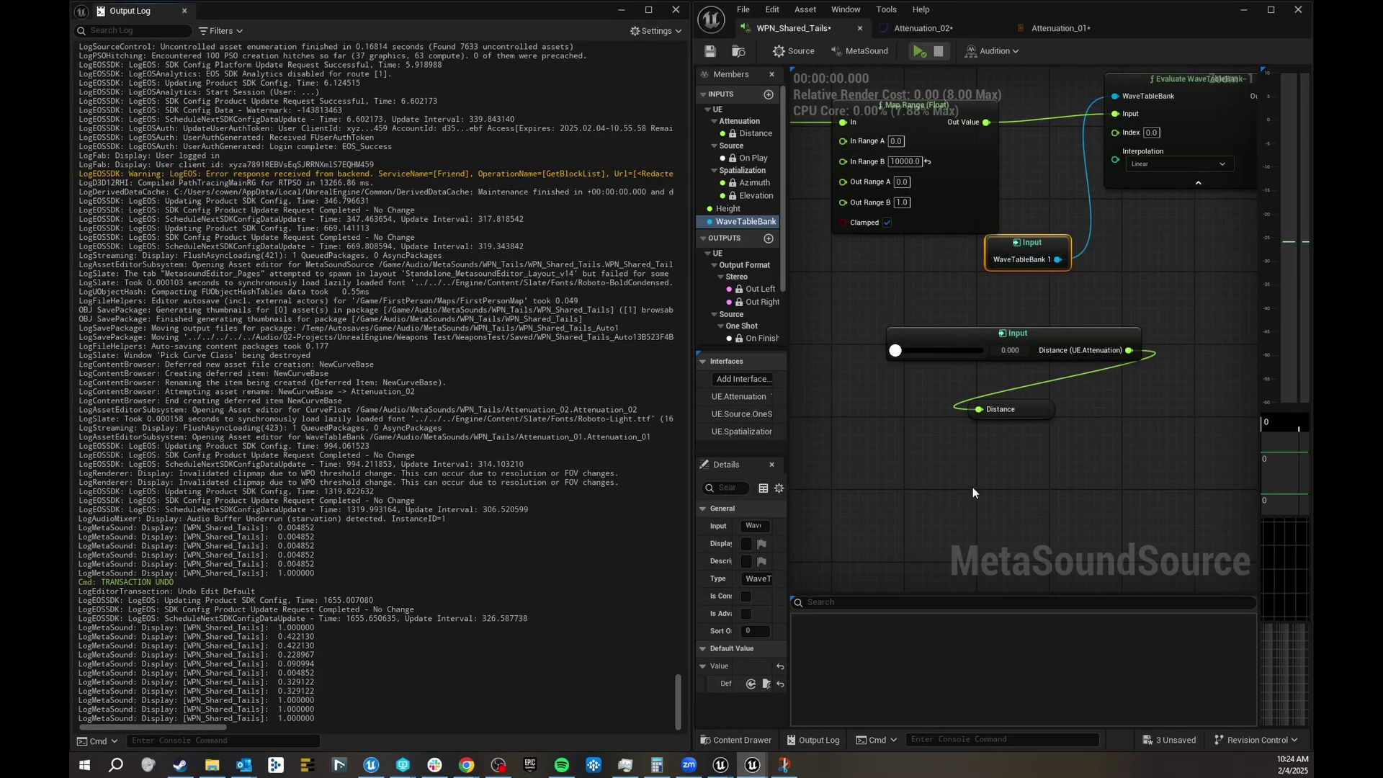
left_click(982, 459)
key("space")
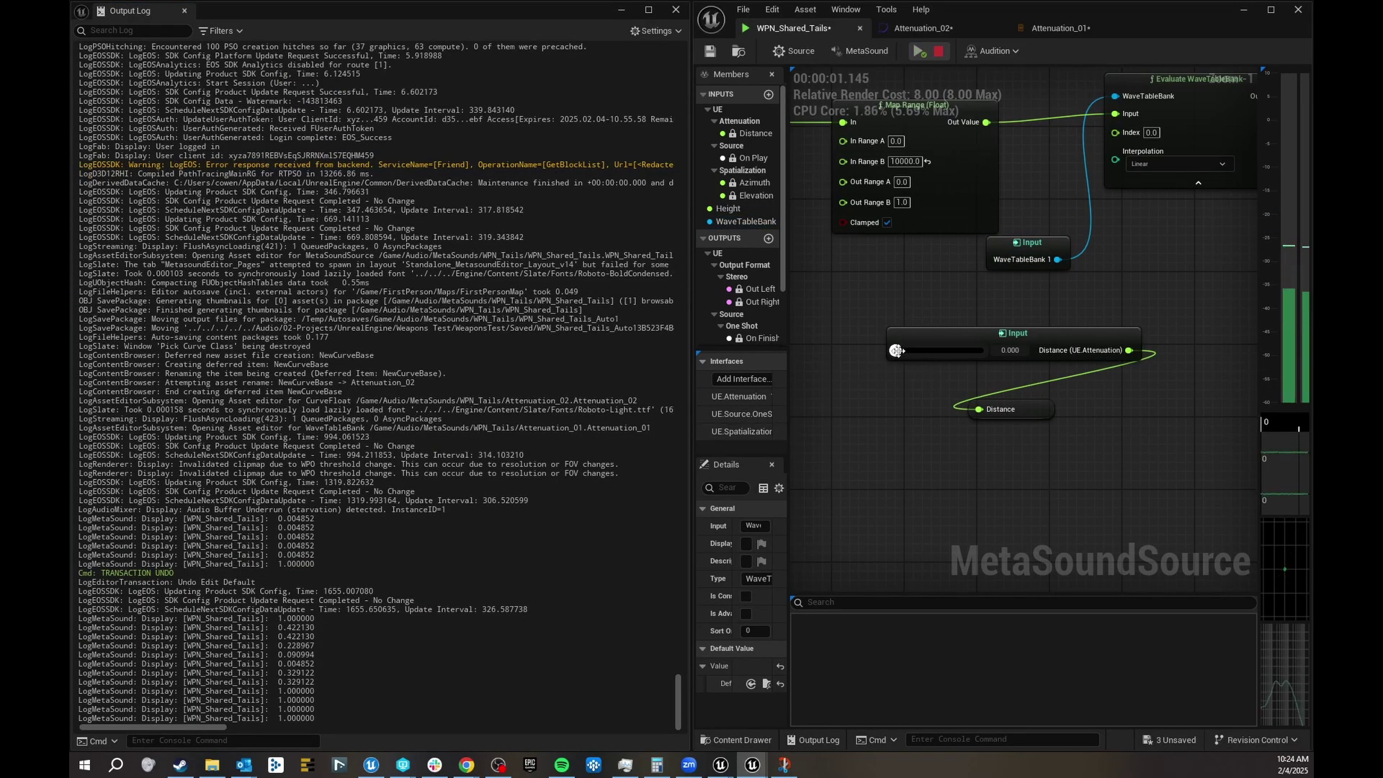
Step: Replay the MetaSound while raising the Distance input to about 1706, 2842, 6020, 8367 and 8442 to log the evaluated output
left_click_drag(901, 350, 906, 352)
key("space")
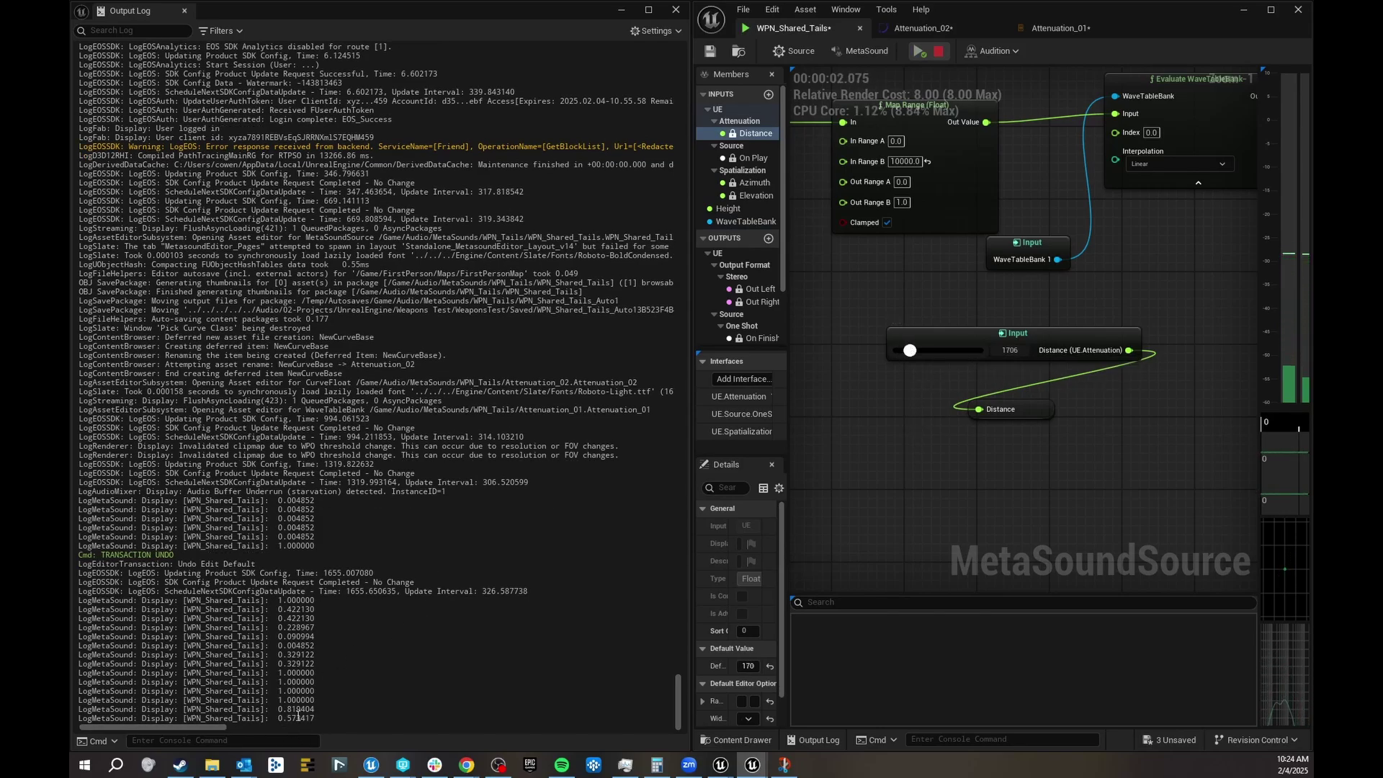
left_click_drag(910, 350, 918, 350)
key("space")
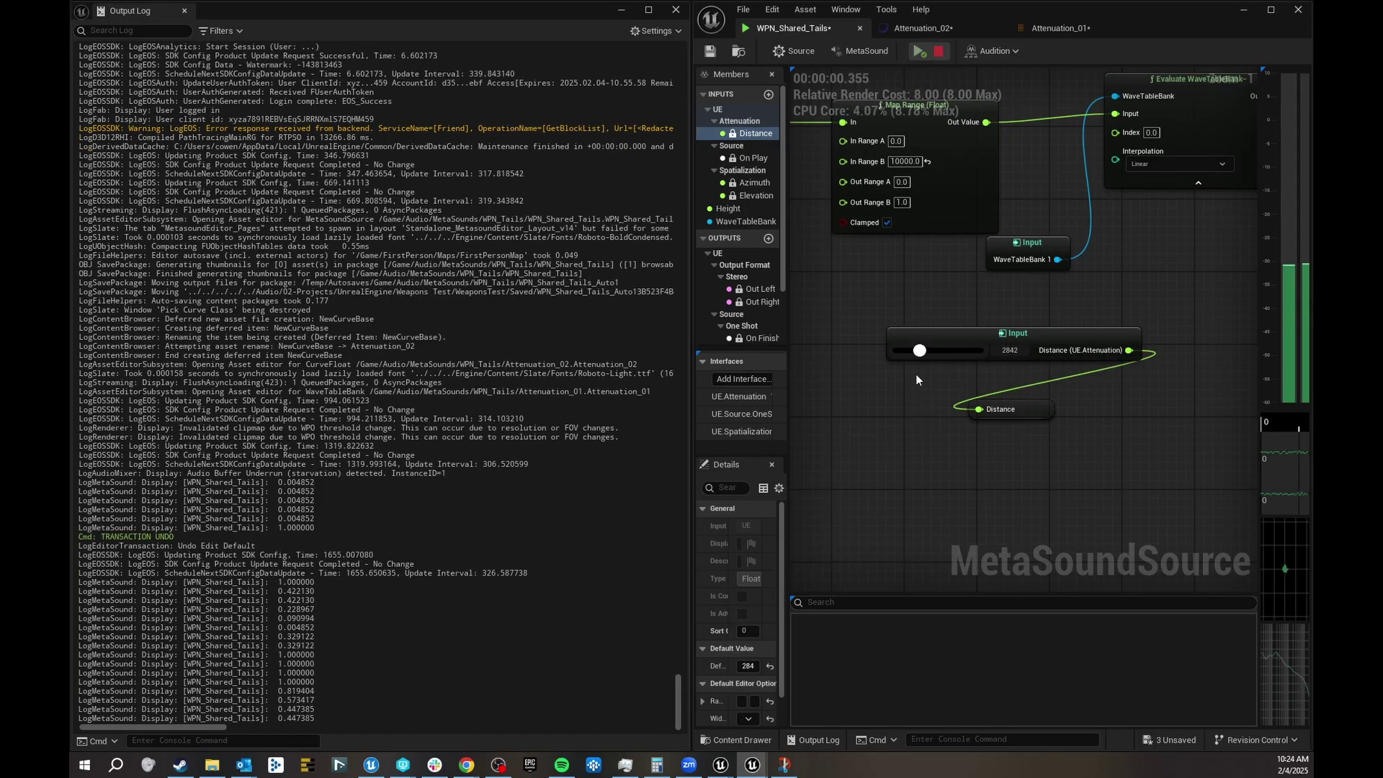
left_click_drag(934, 350, 946, 350)
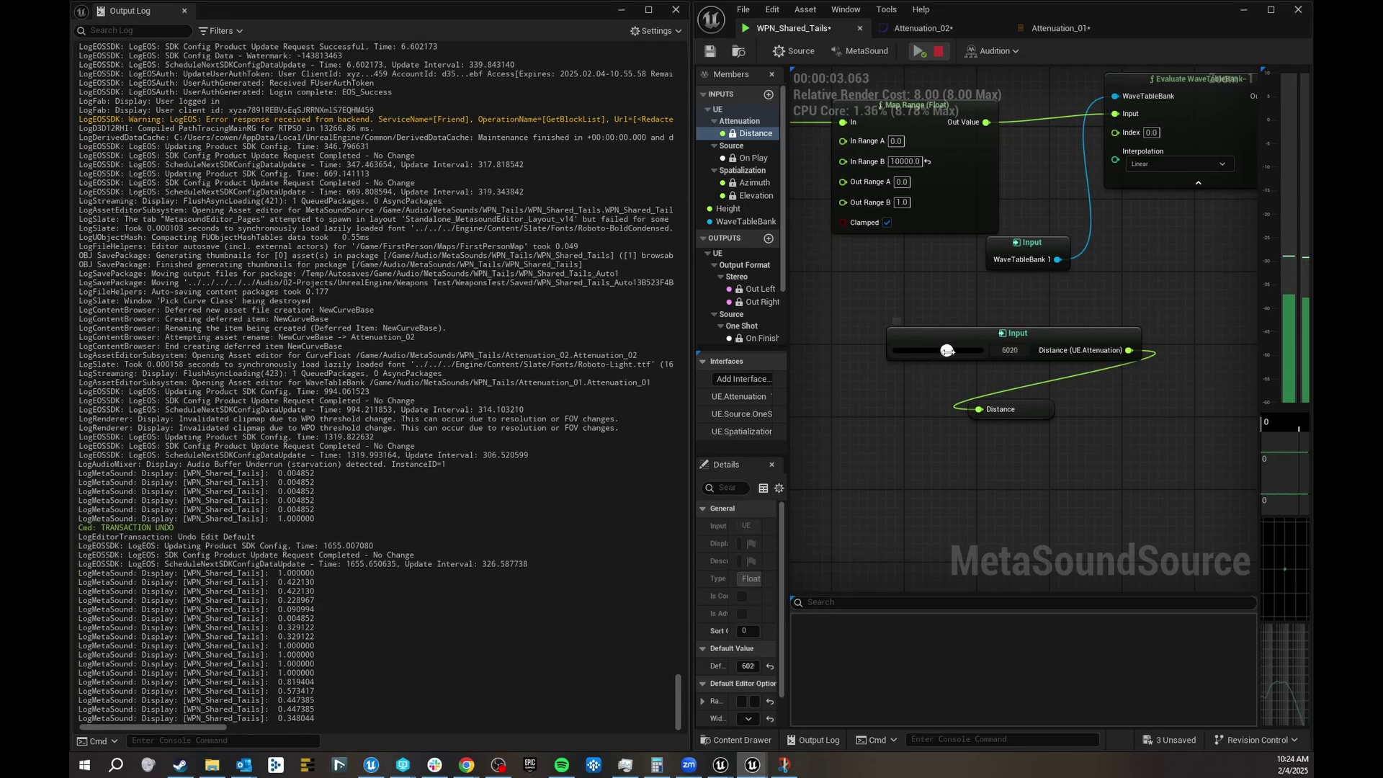
right_click_drag(938, 414, 915, 415)
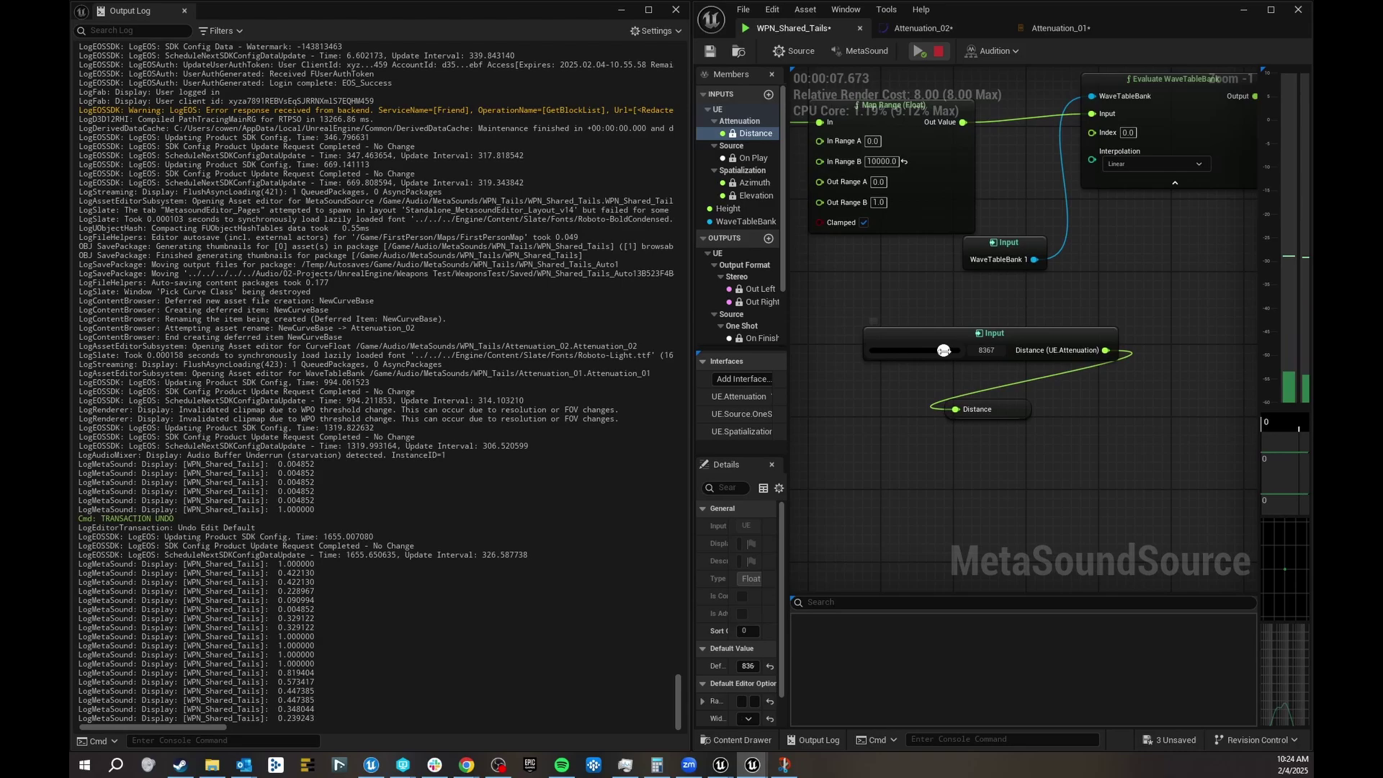
left_click_drag(943, 350, 944, 351)
right_click_drag(1109, 266, 1108, 266)
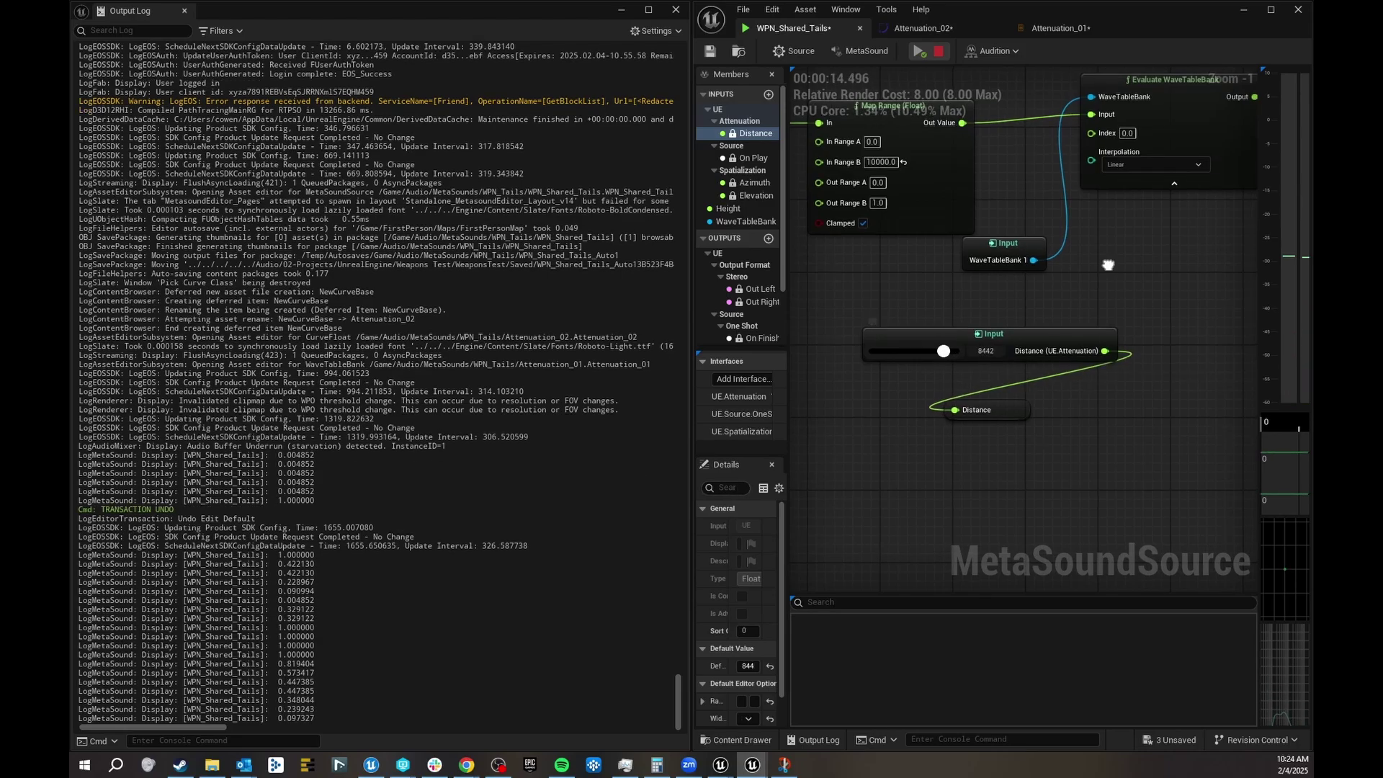
left_click_drag(1028, 410, 950, 360)
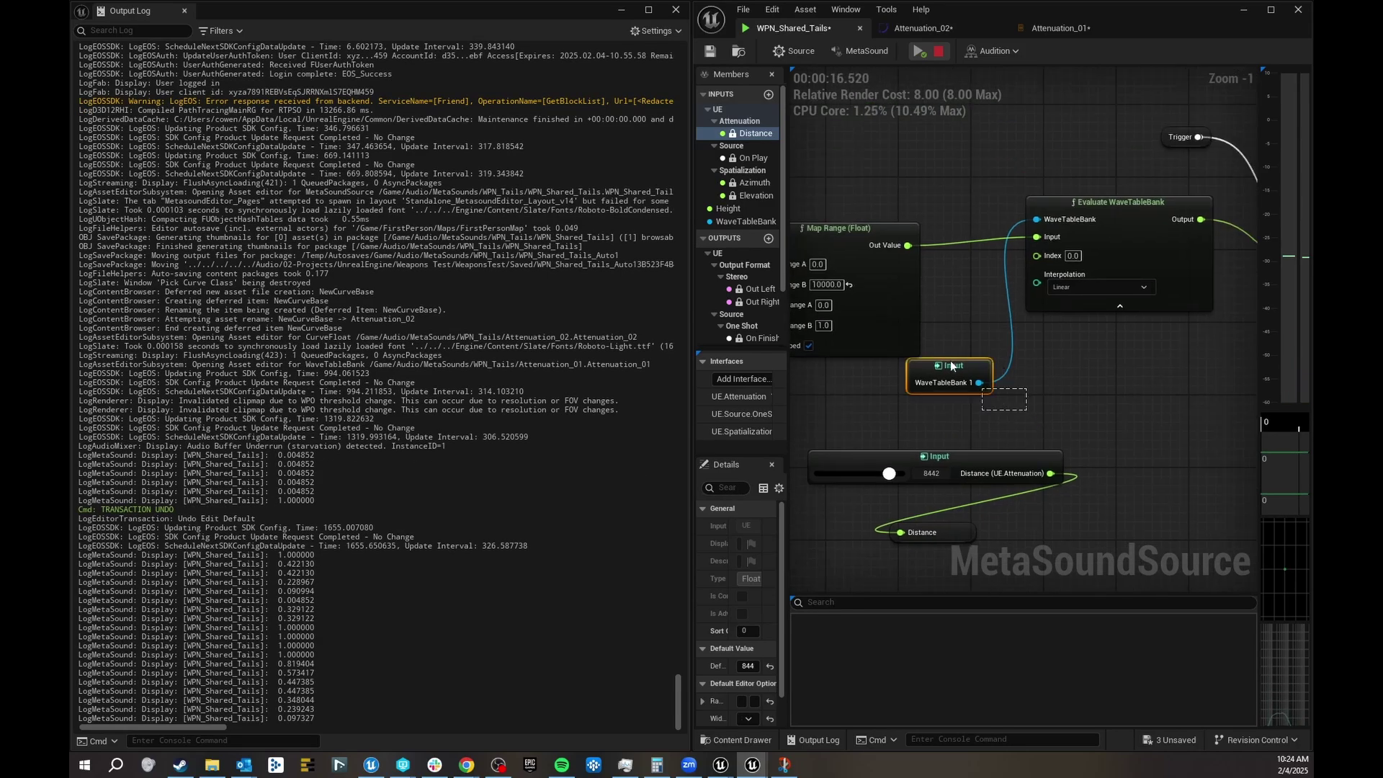
right_click_drag(963, 327, 1050, 378)
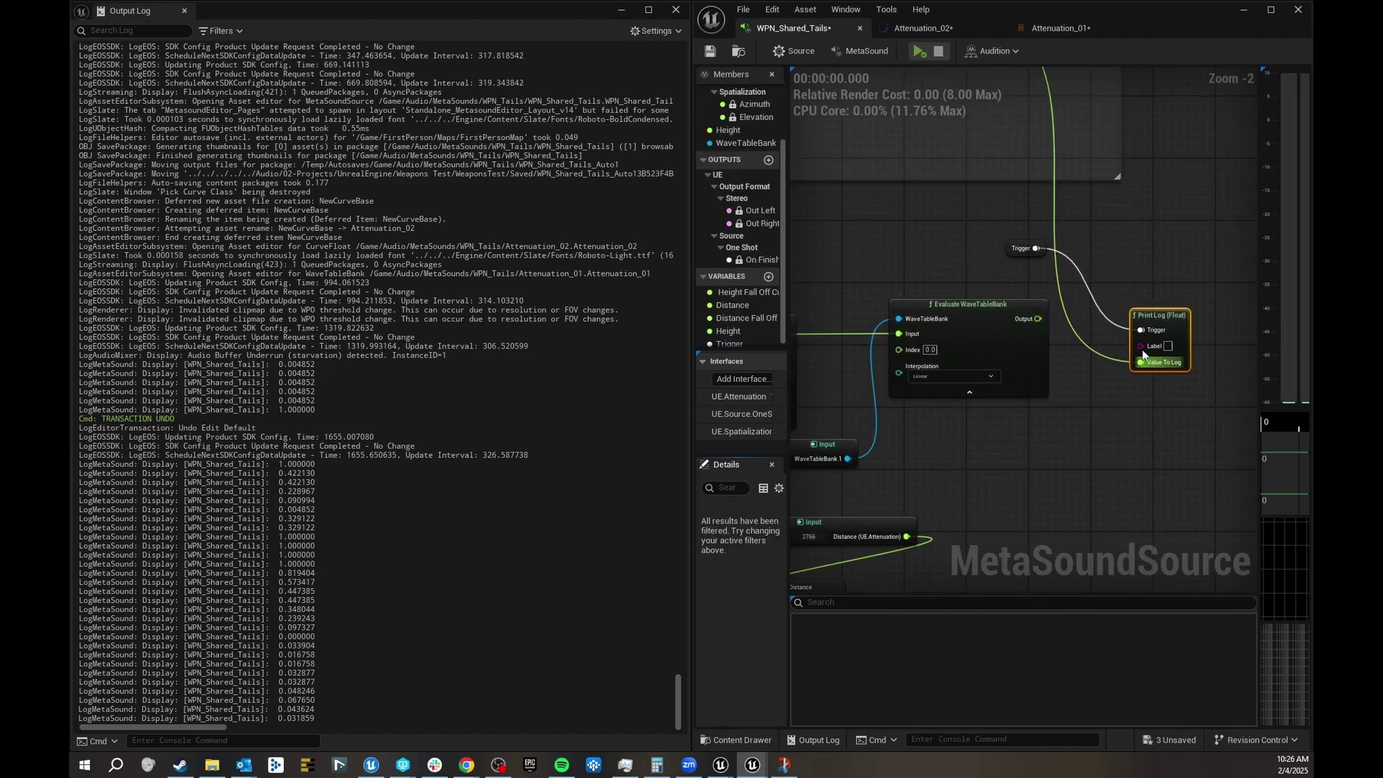
Step: Disconnect the Print Log node's Value To Log input and try to pull a new wire from the Evaluate WaveTableBank output
left_click(1153, 363, "alt")
right_click_drag(1041, 280, 1217, 260)
scroll(1083, 249, "down", 1)
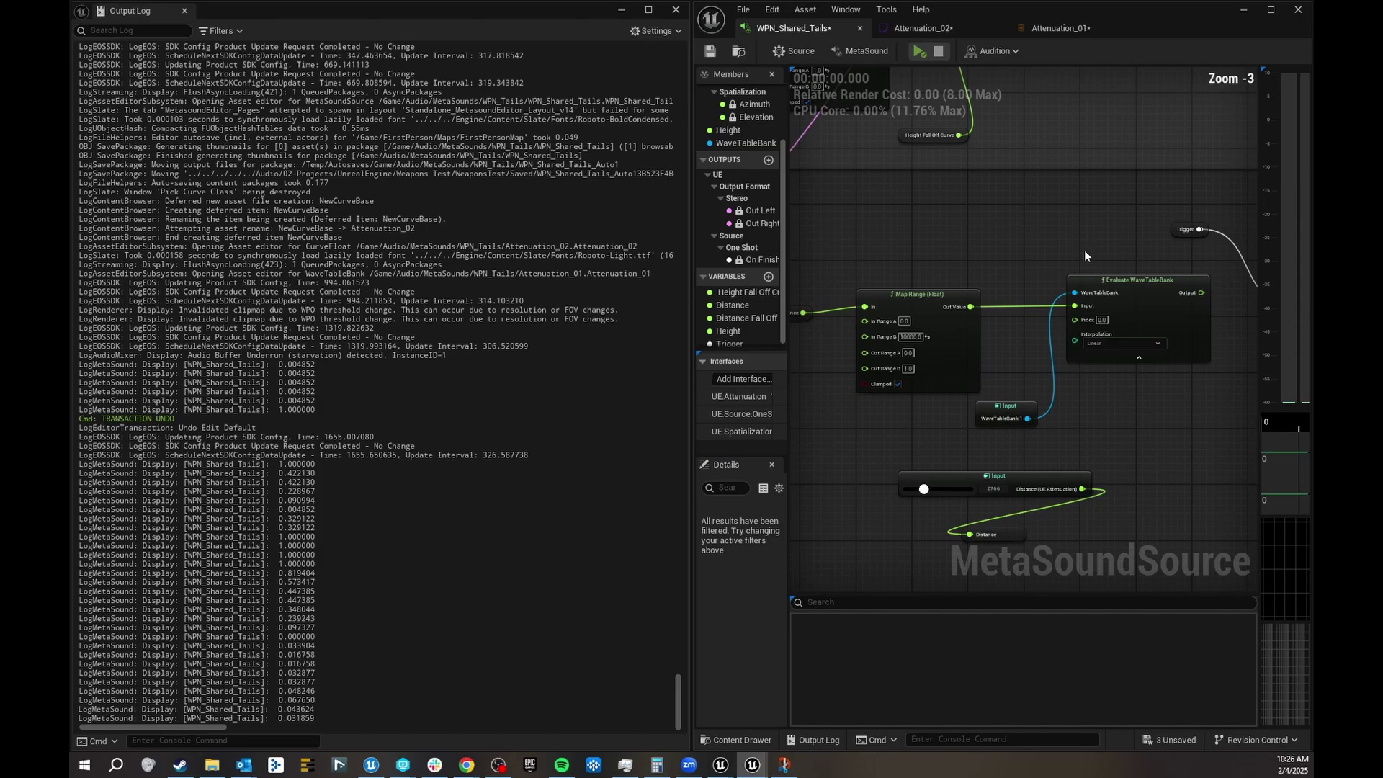
scroll(1085, 256, "up", 3)
right_click_drag(913, 274, 1054, 196)
scroll(918, 191, "down", 1)
right_click_drag(860, 184, 944, 186)
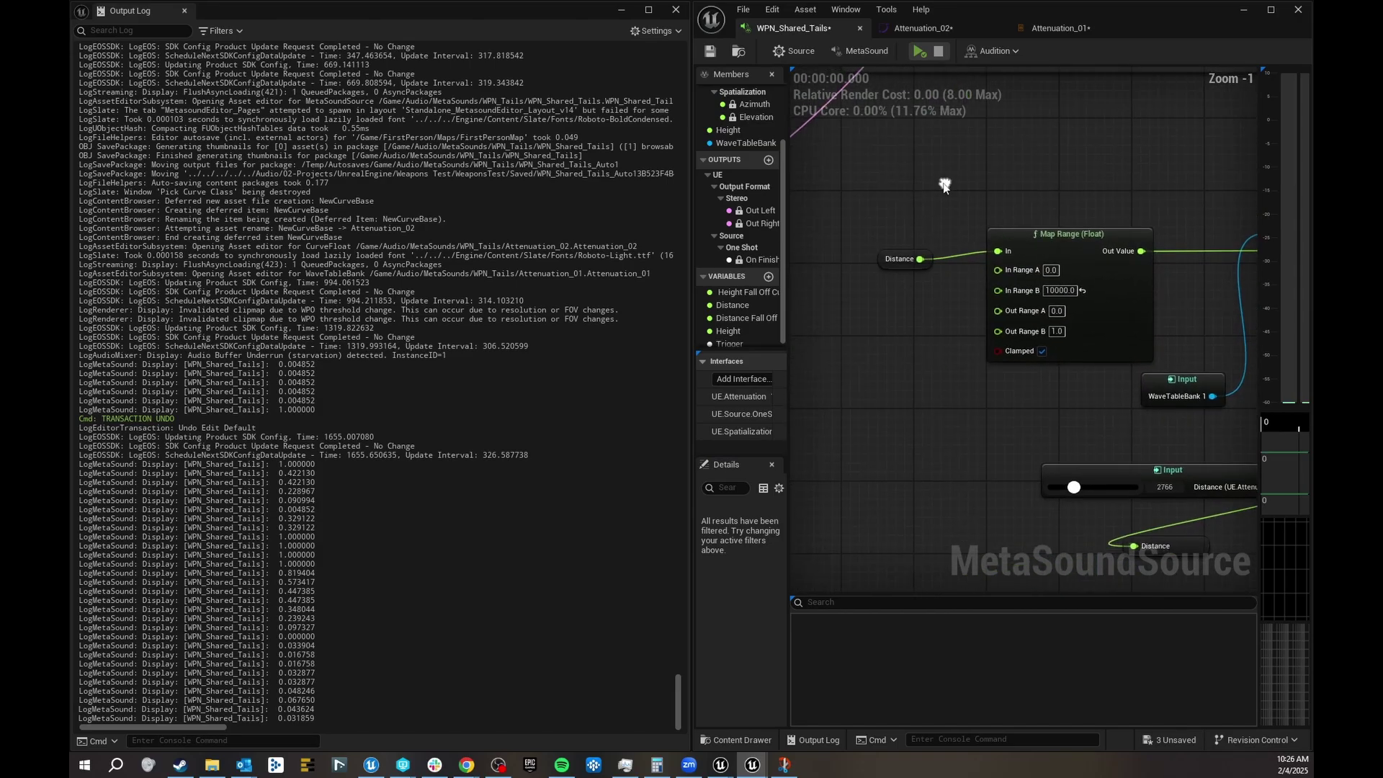
scroll(1052, 175, "down", 3)
right_click_drag(1053, 175, 875, 242)
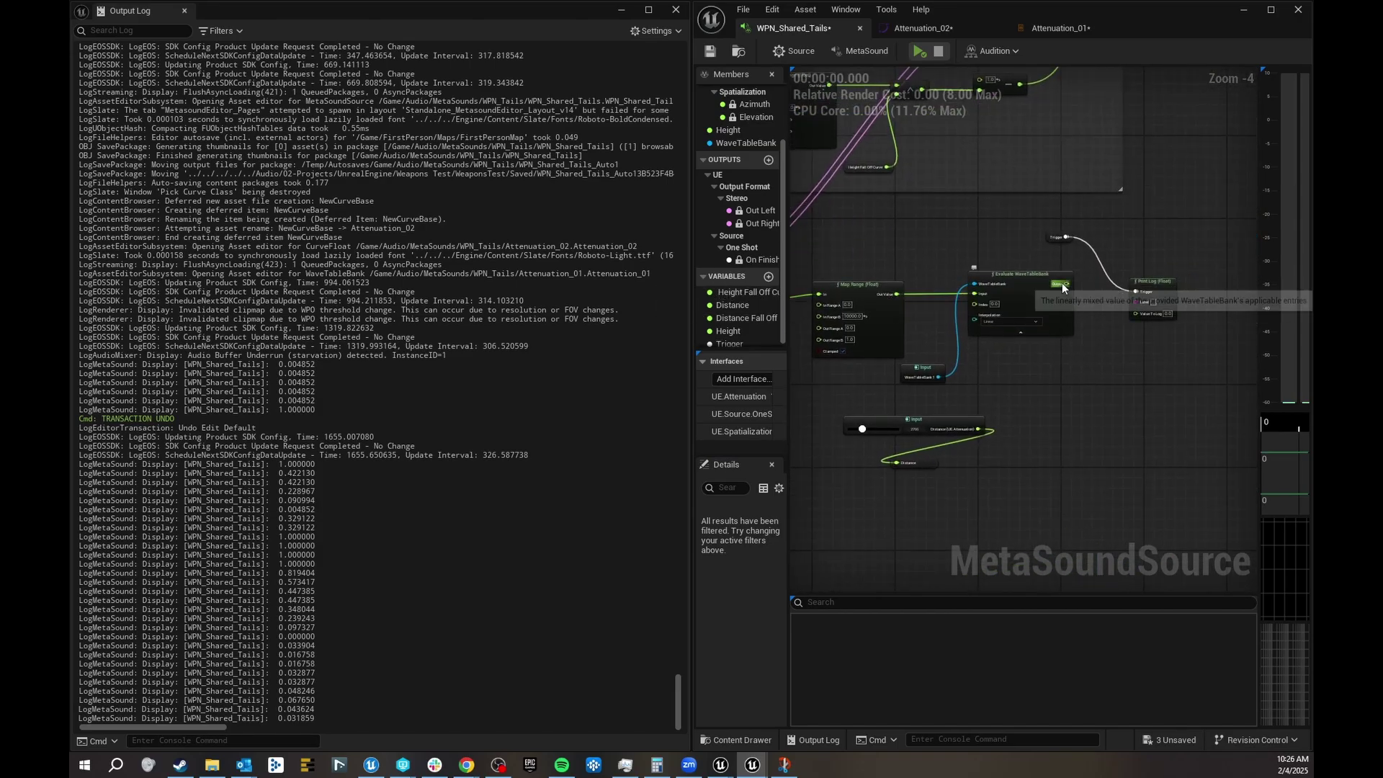
left_click_drag(1062, 282, 1137, 344)
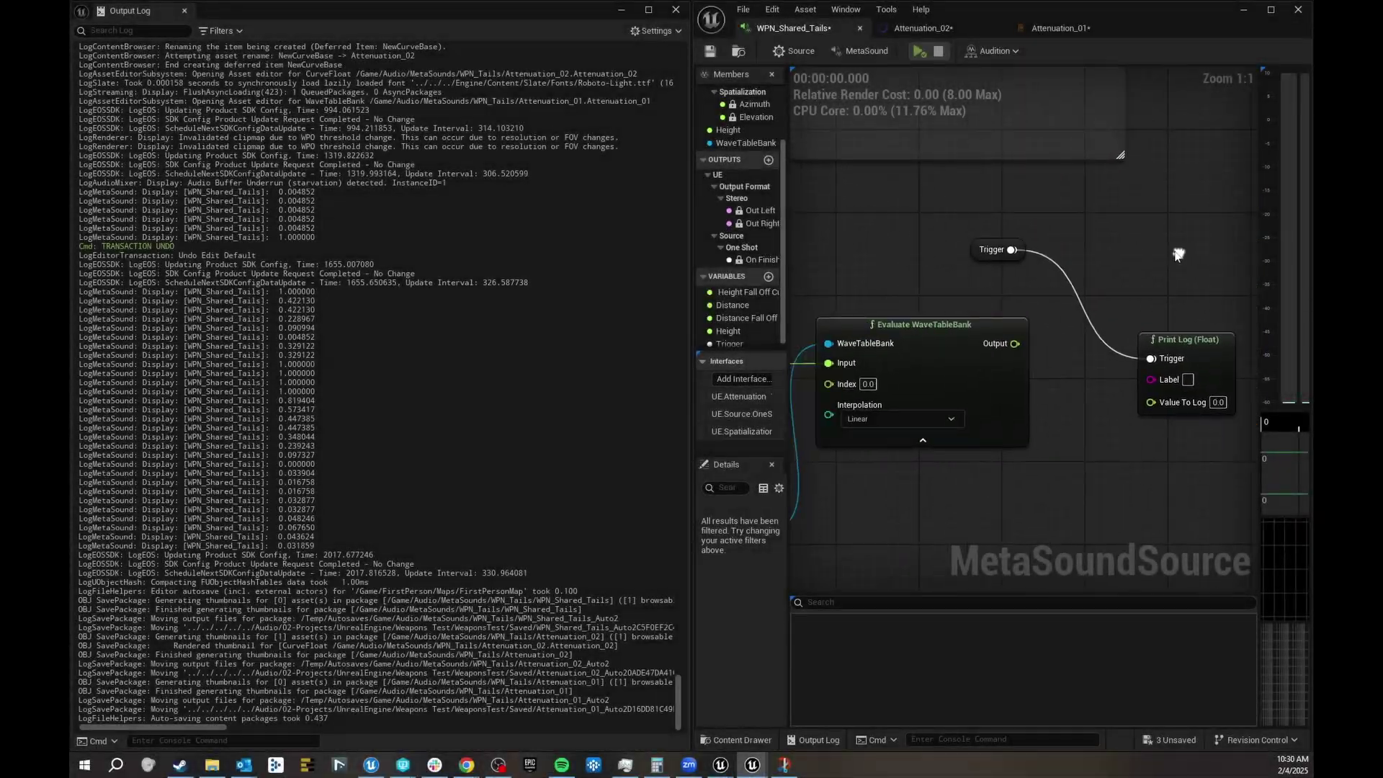
Step: Locate the default asset of the WaveTableBank 1 input in the WPN_Tails folder and open Attenuation_01
scroll(1176, 253, "down", 1)
right_click_drag(945, 426, 1038, 272)
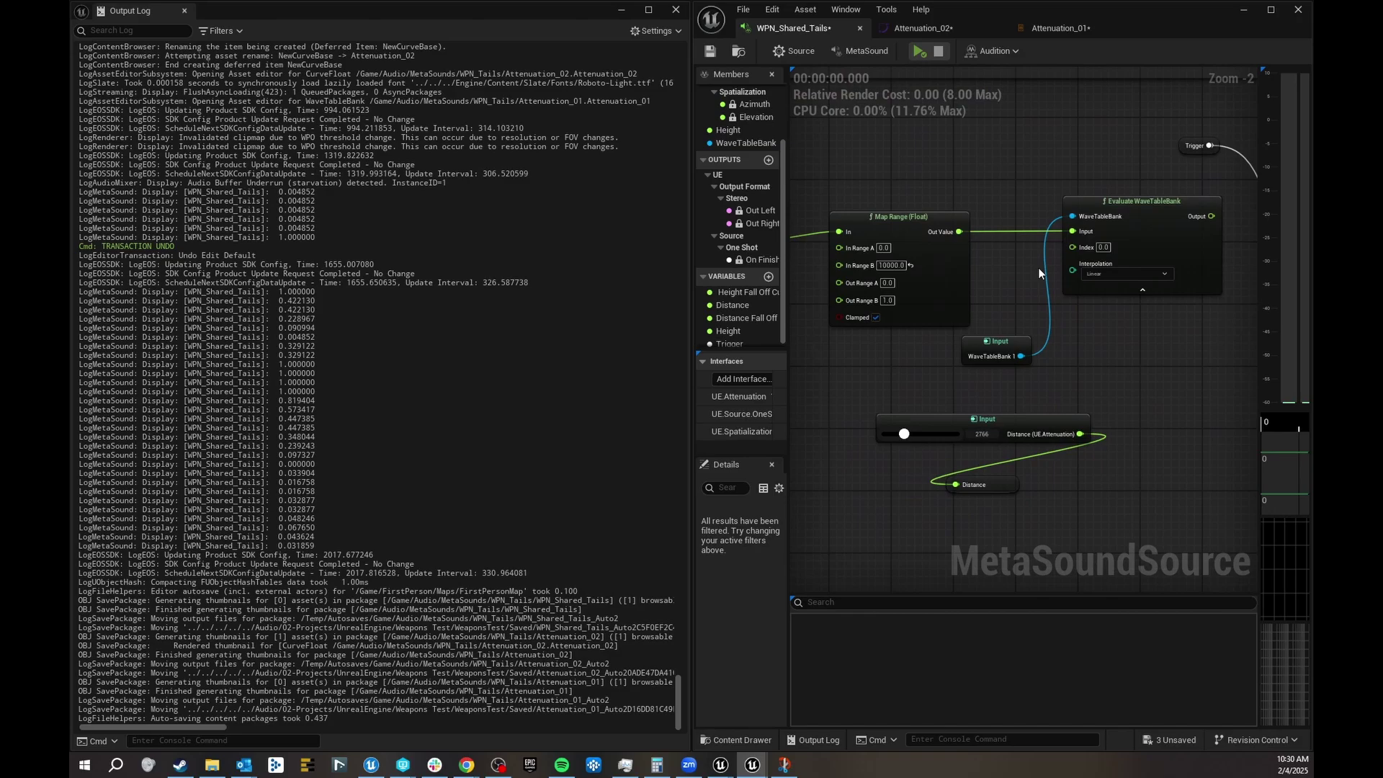
left_click(997, 350)
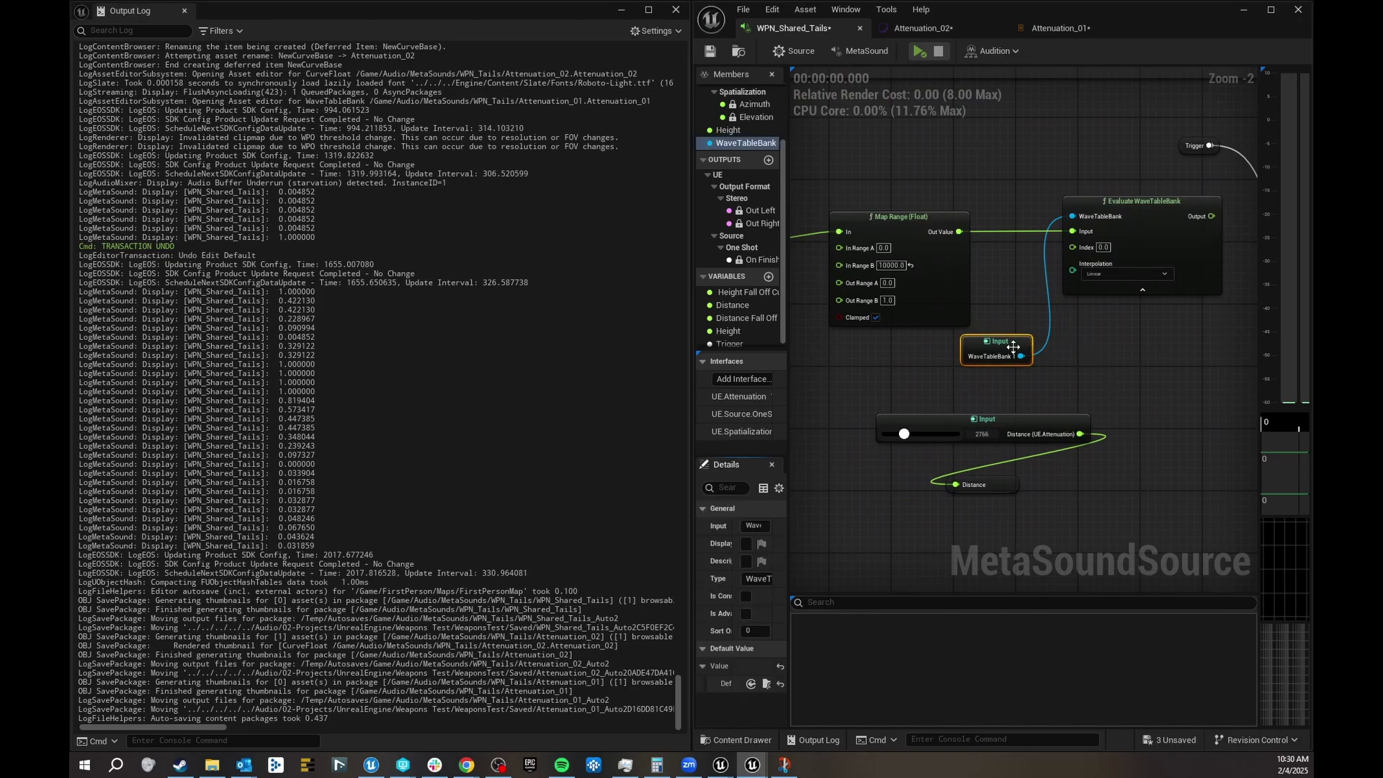
double_click(1151, 7)
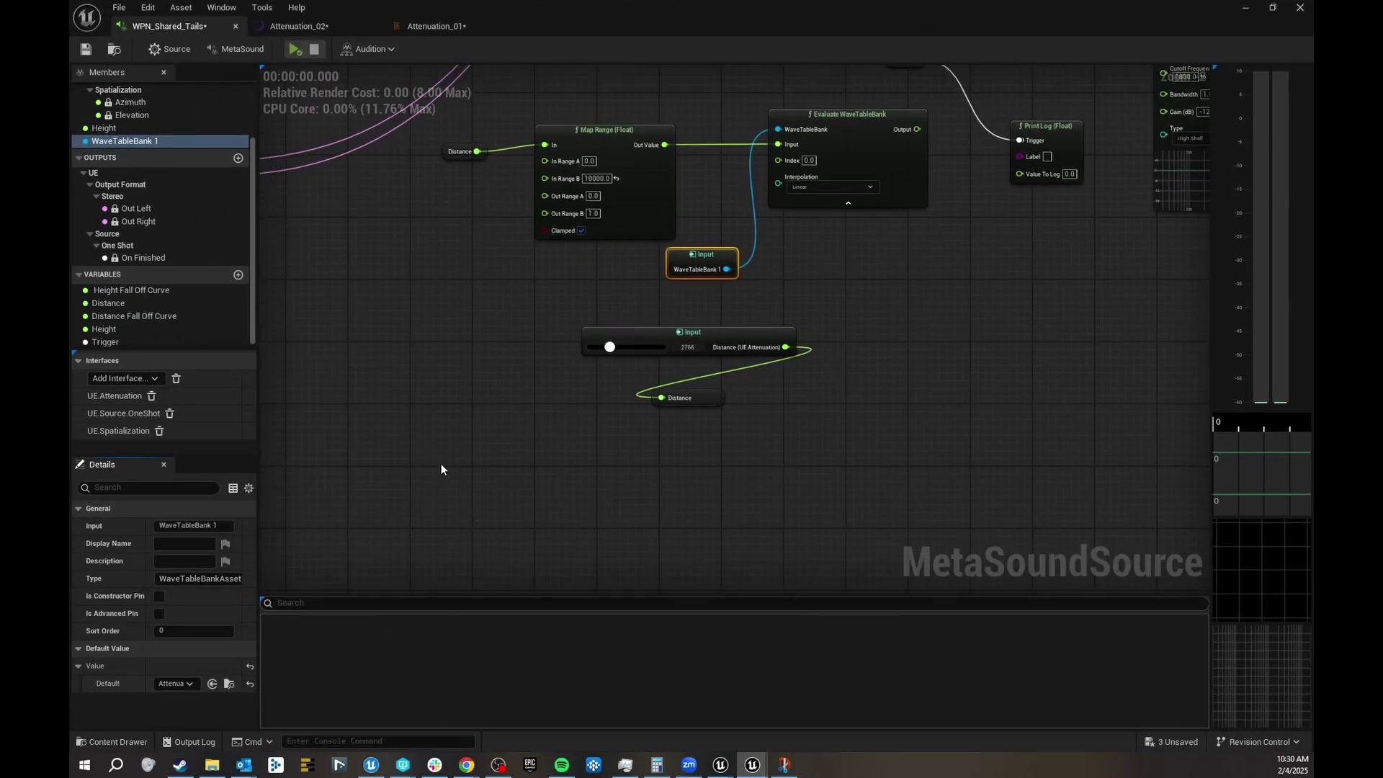
left_click(229, 684)
double_click(284, 554)
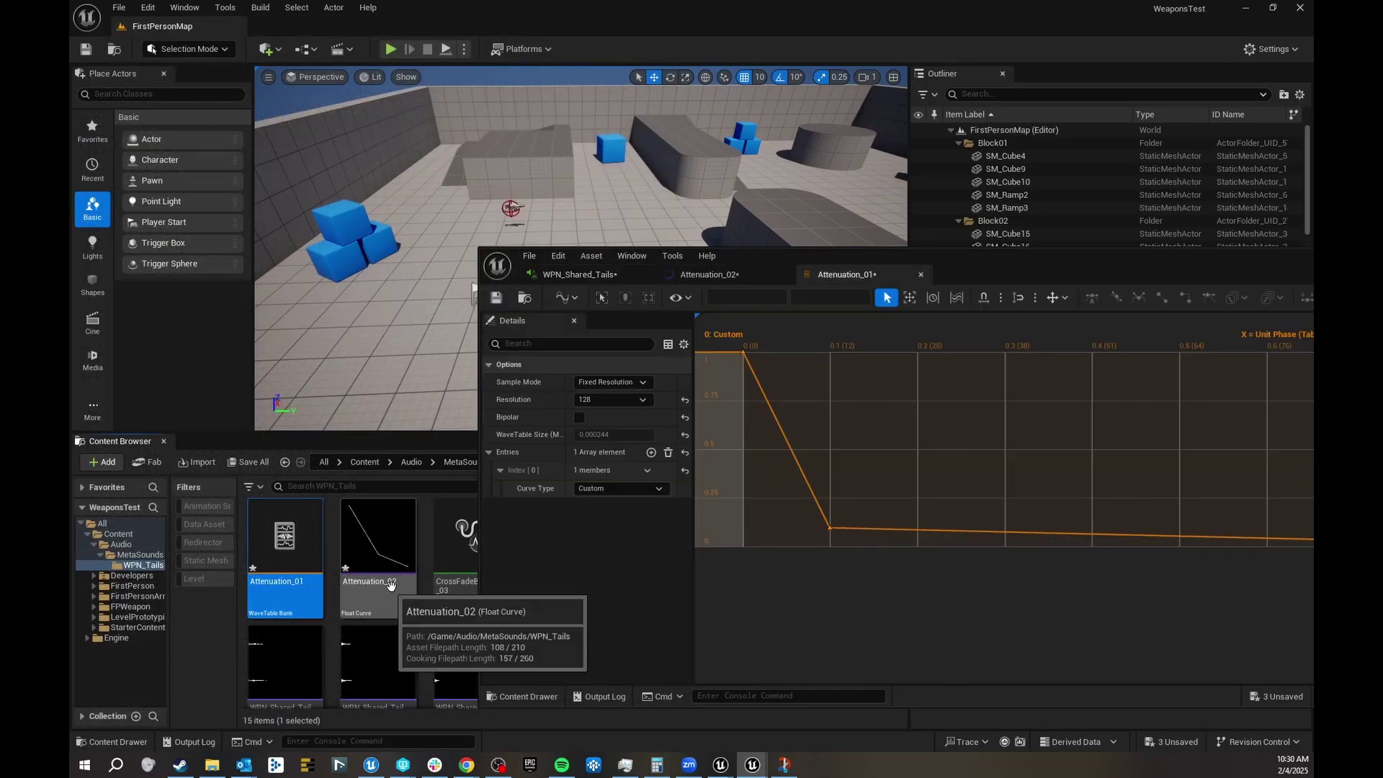
Step: Set the Curve Type of the Attenuation_01 entry to Curve Asset and compare it with the Attenuation_02 float curve
left_click(611, 488)
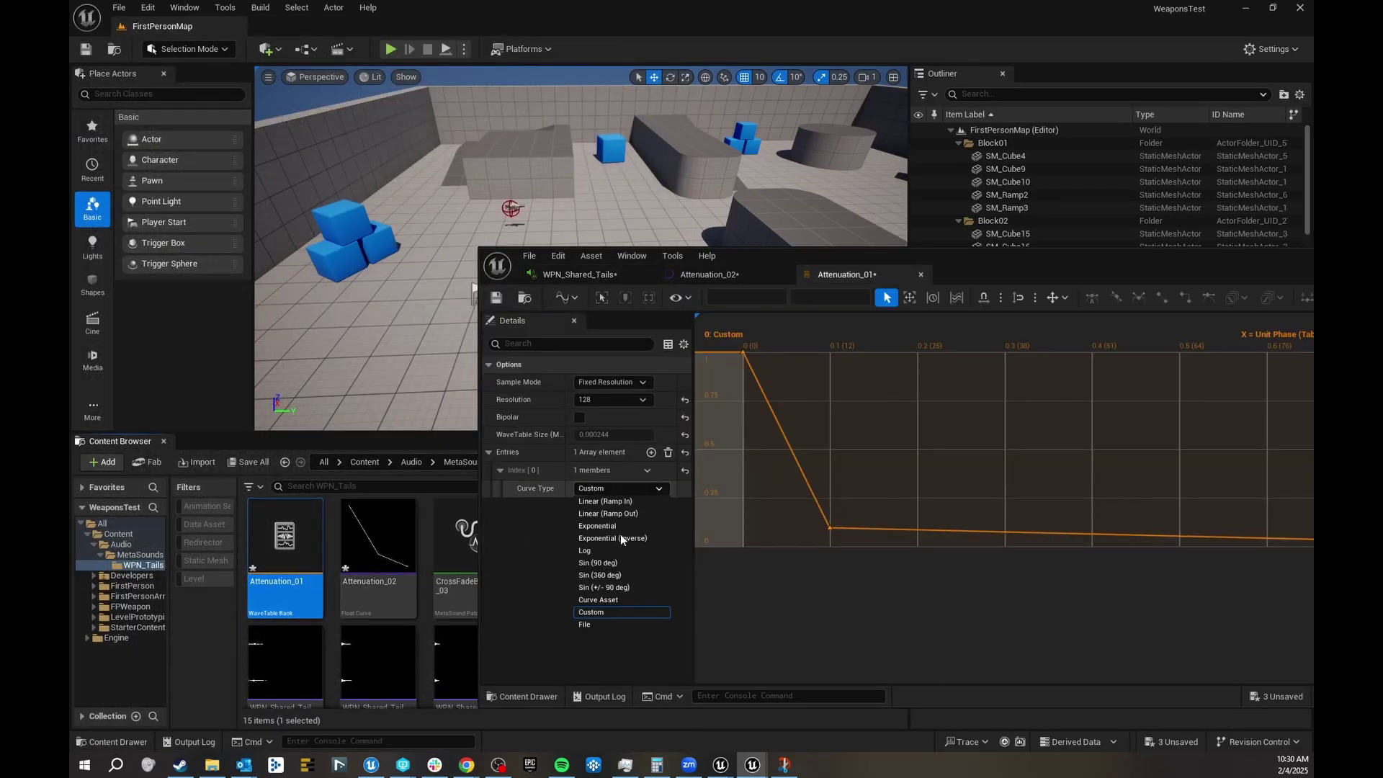
left_click(624, 599)
double_click(382, 551)
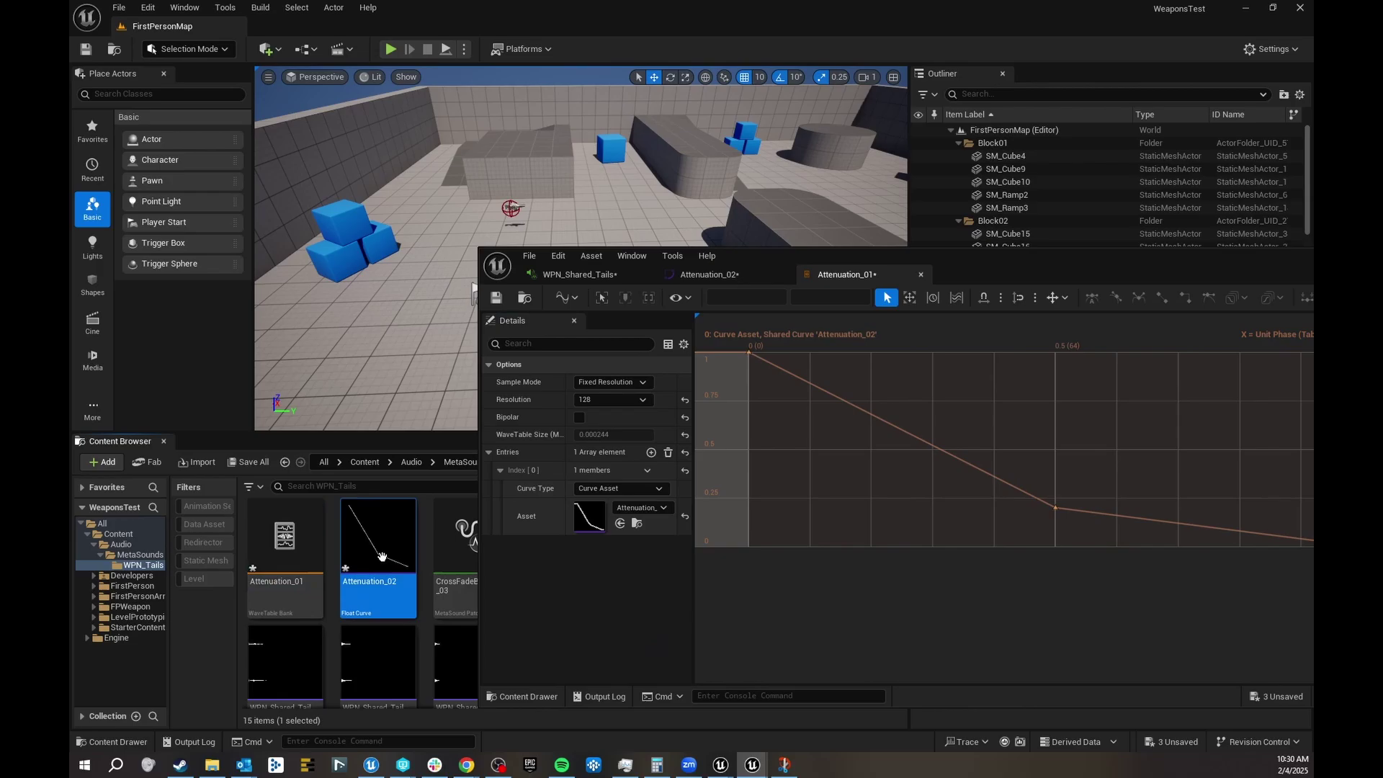
double_click(1045, 272)
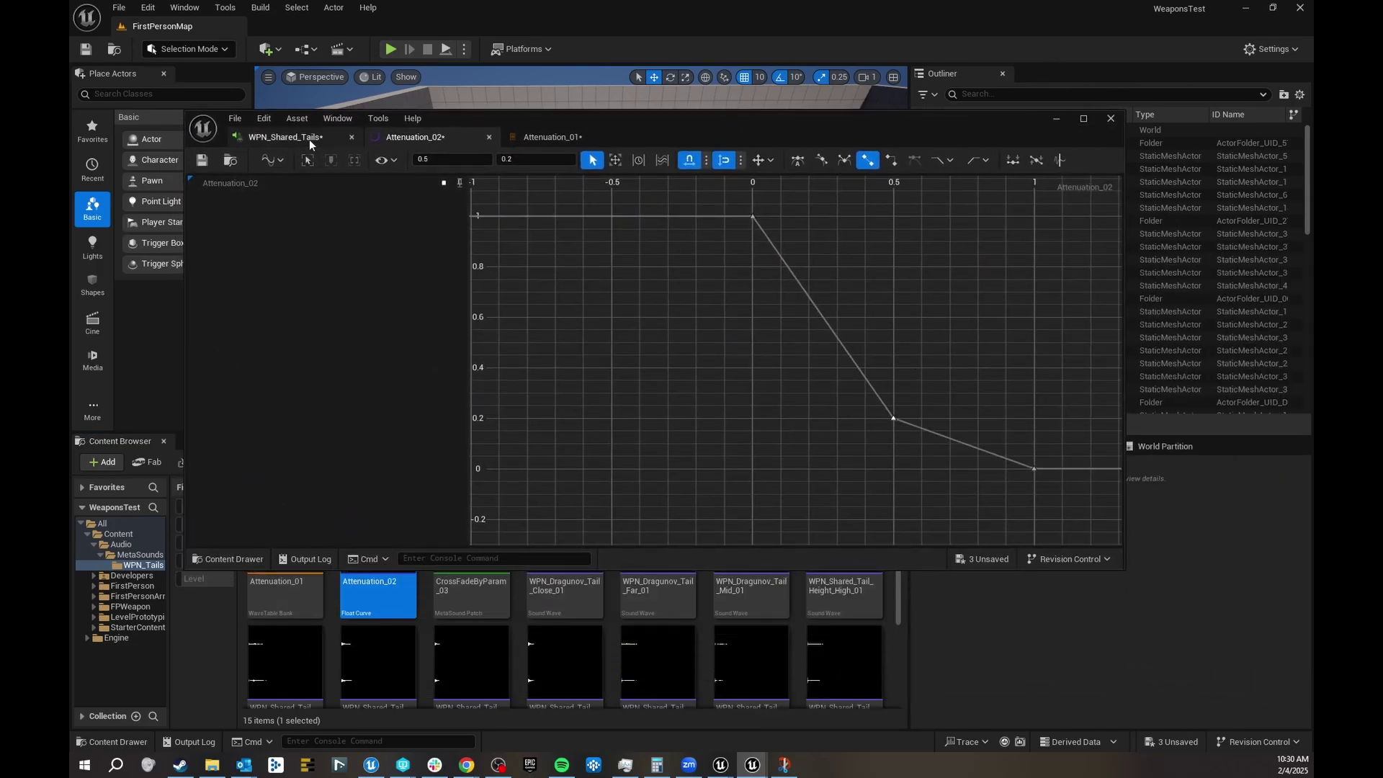
left_click(285, 136)
left_click(552, 137)
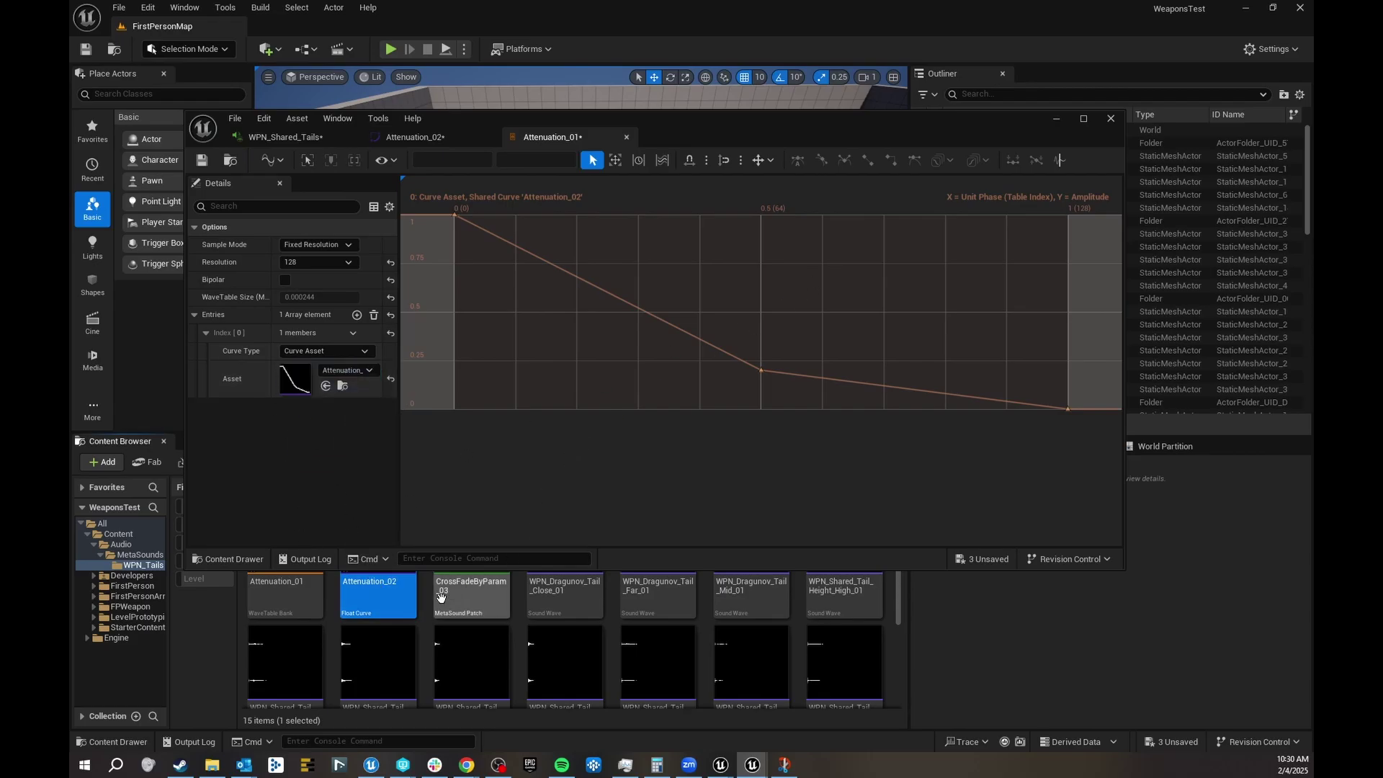
Step: Add a key to the first segment of the Attenuation_02 curve and move it to time 0.3, value 1.15
double_click(373, 596)
left_click(820, 314)
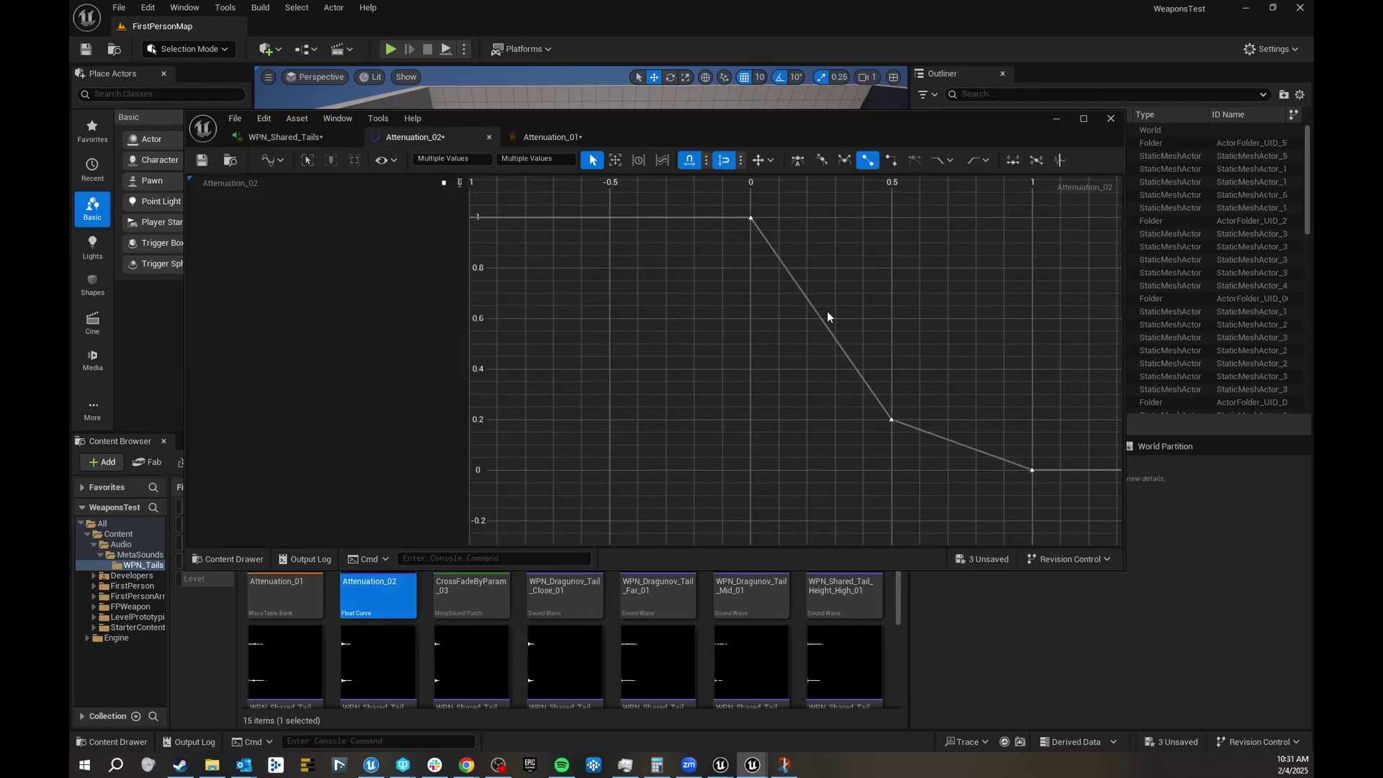
right_click(825, 314)
left_click(893, 403)
right_click(806, 300)
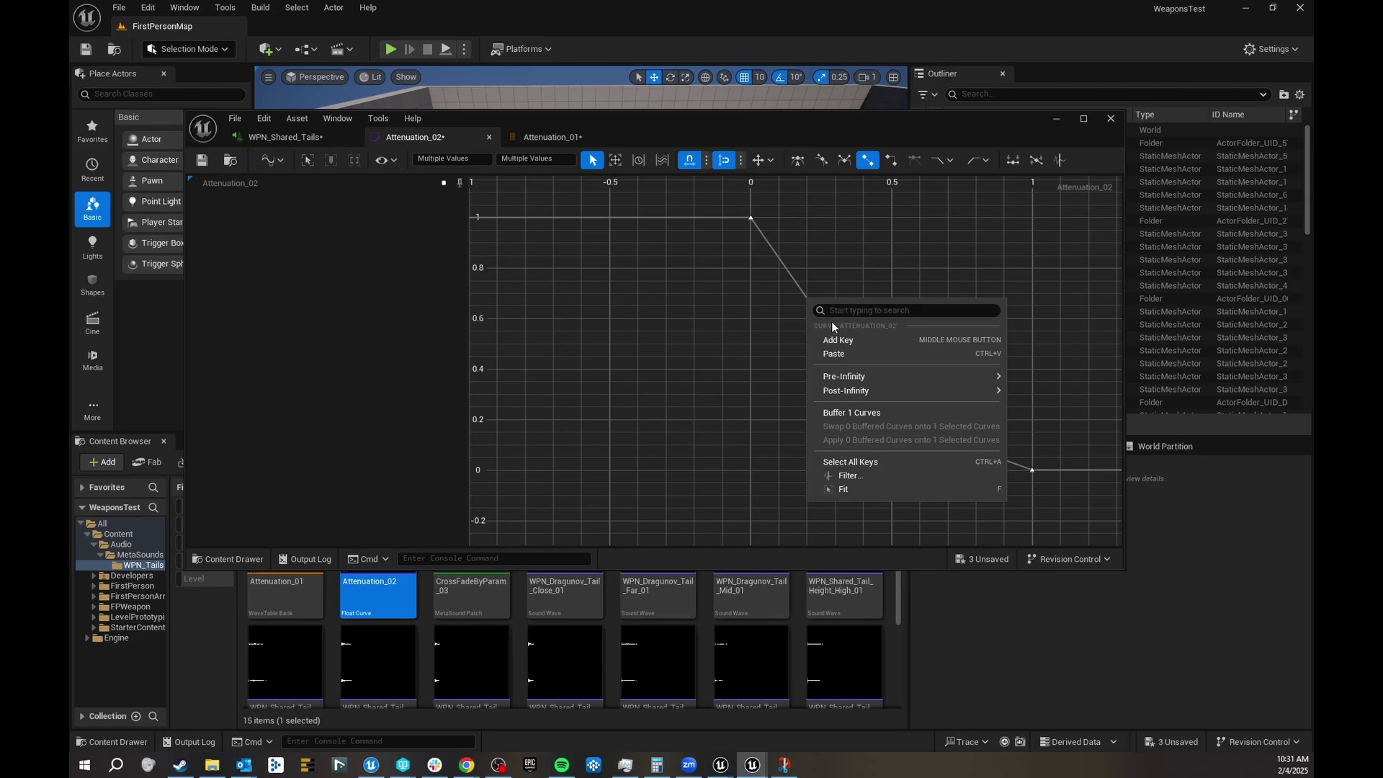
left_click(887, 343)
left_click_drag(807, 295, 835, 180)
Step: Check the shared curve in the Attenuation_01 WaveTable Bank and return to the Attenuation_02 curve
left_click(285, 594)
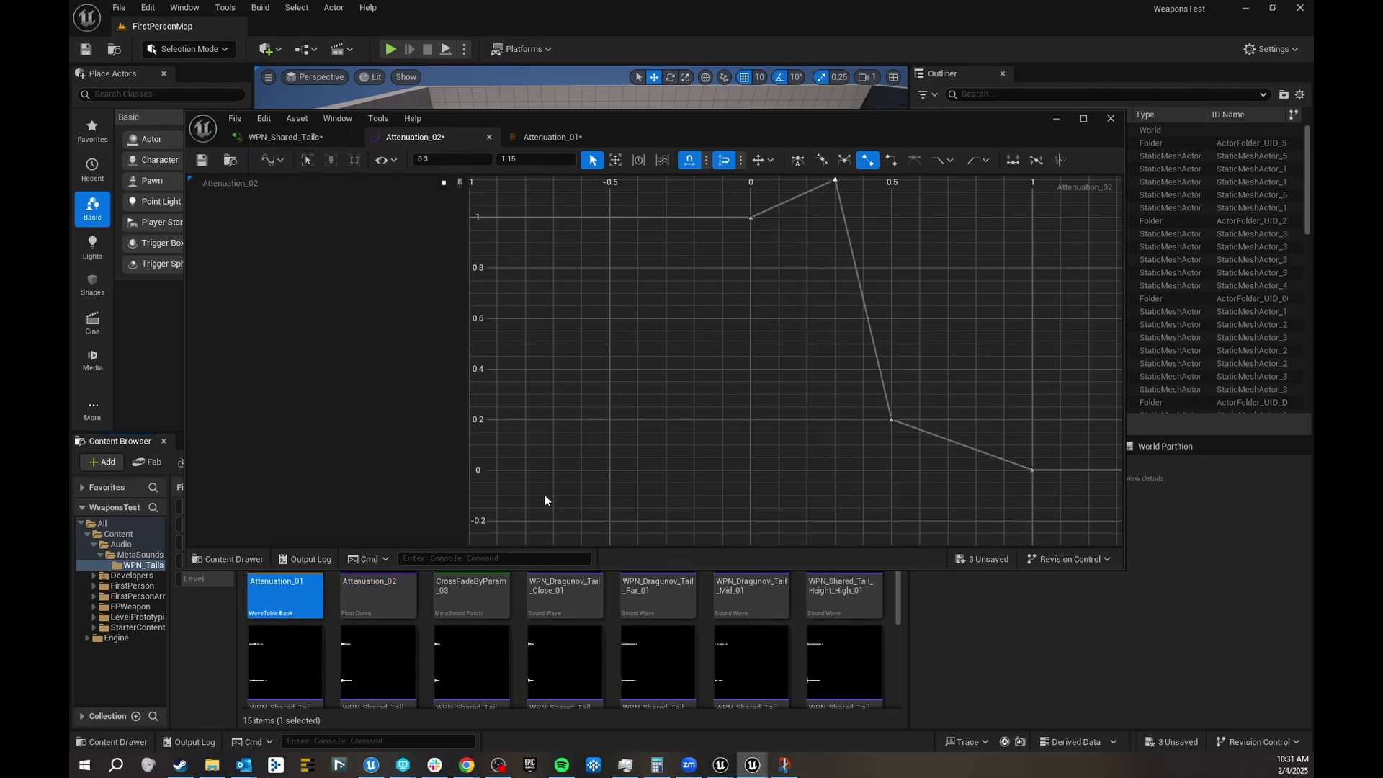
double_click(298, 583)
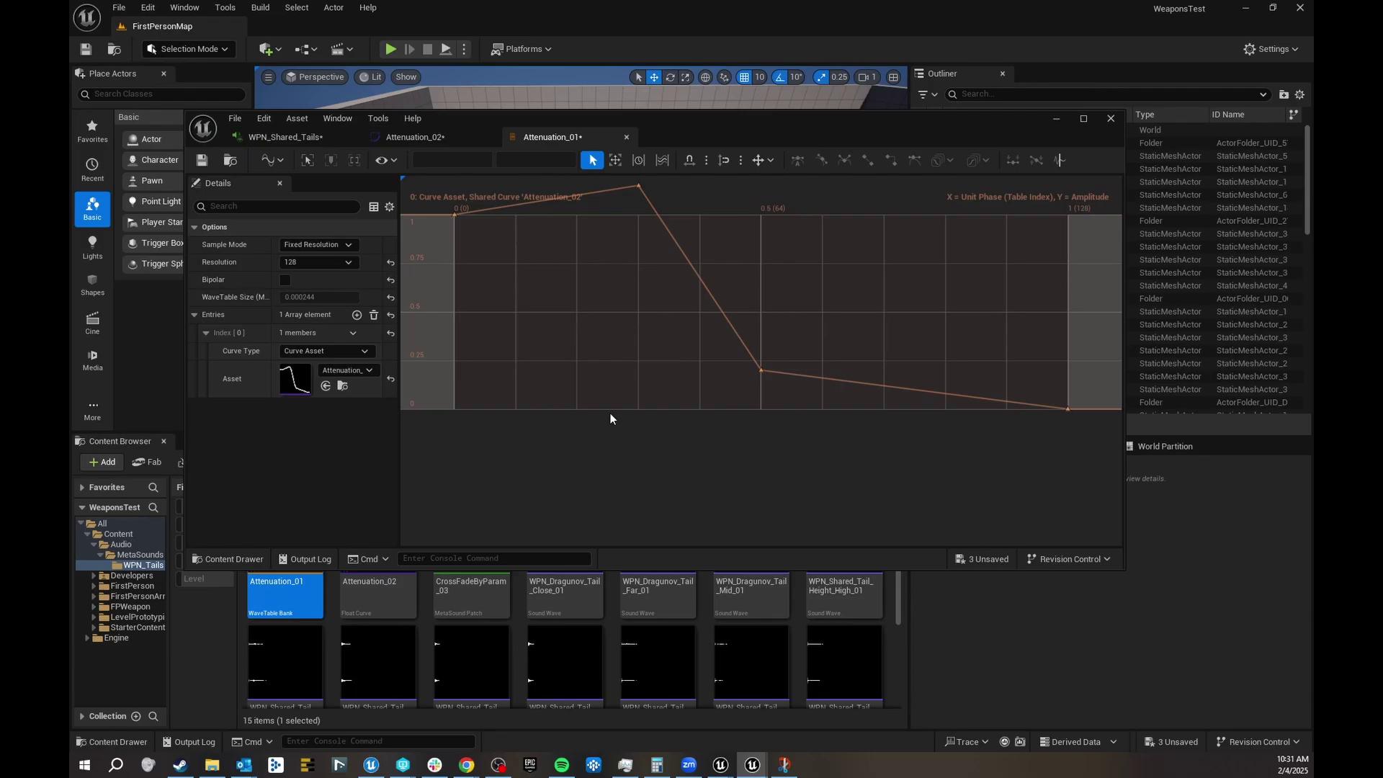
double_click(355, 614)
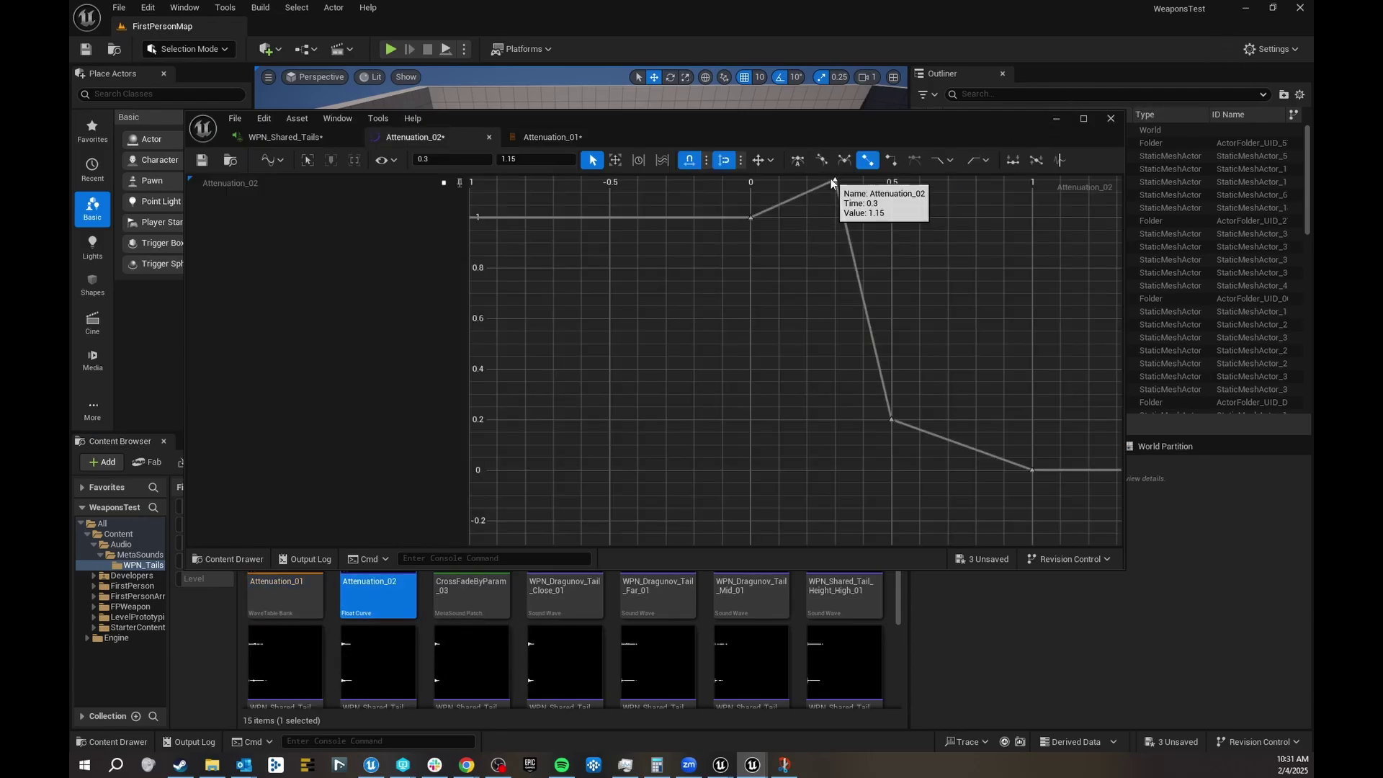
key("ctrl+a")
left_click_drag(836, 179, 843, 252)
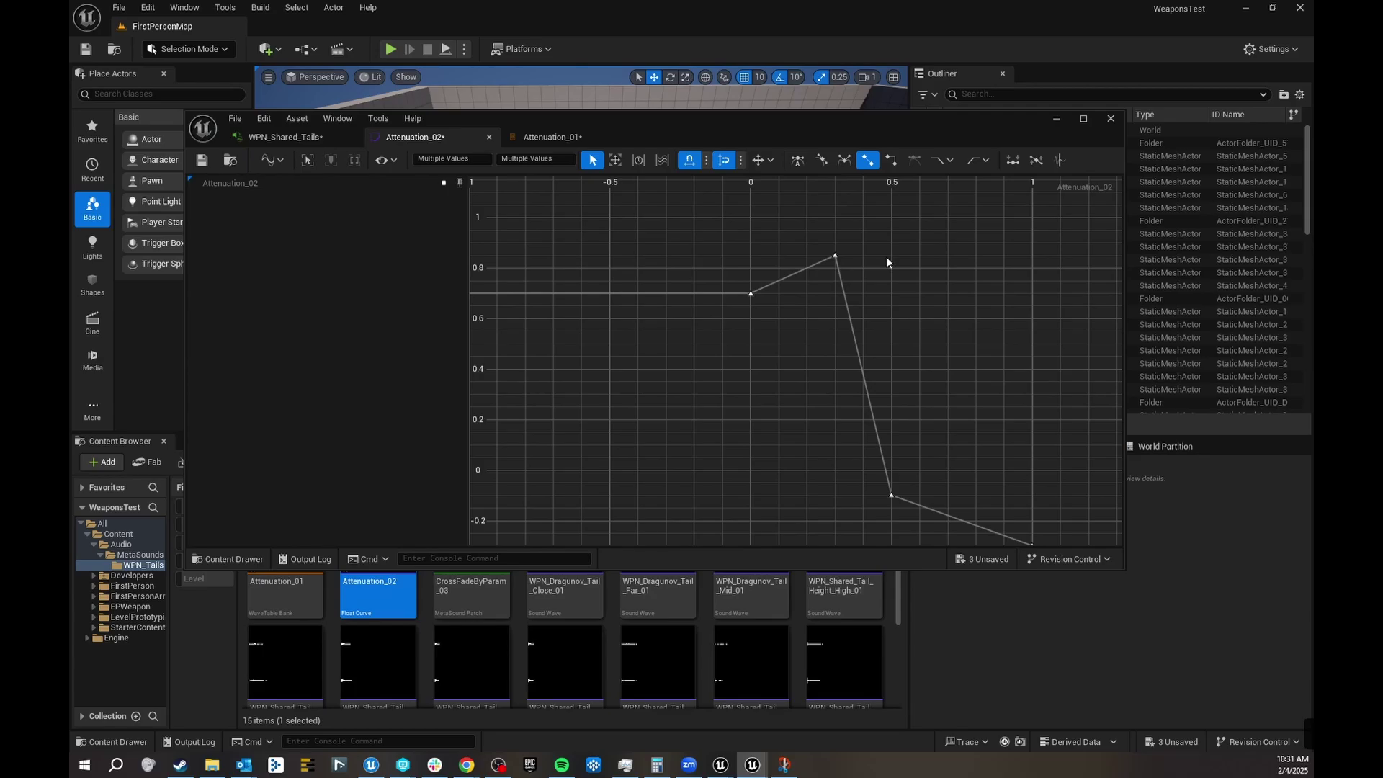
key("ctrl+z")
Step: Lower the Attenuation_02 key at time 0.3 to a value of 0.7 and deselect it
left_click_drag(836, 180, 836, 297)
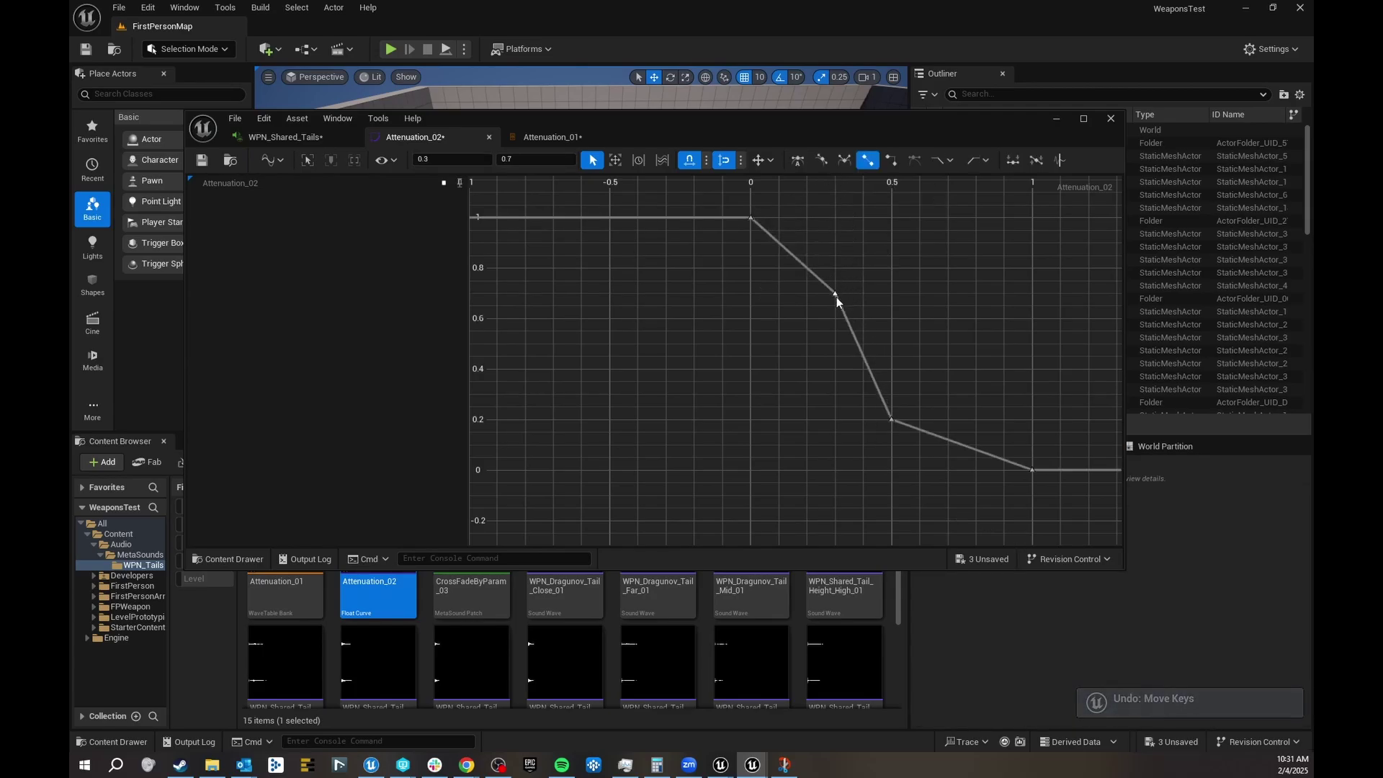
left_click(702, 200)
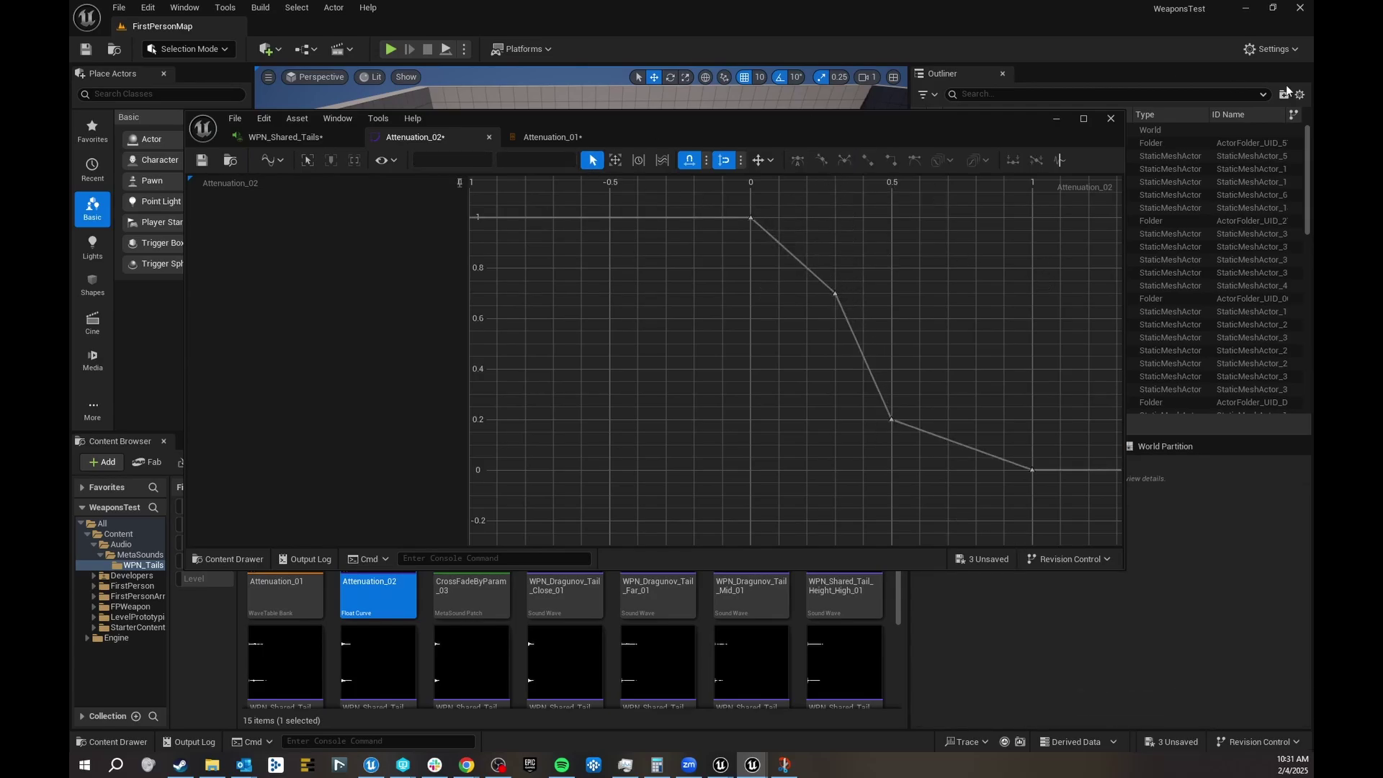